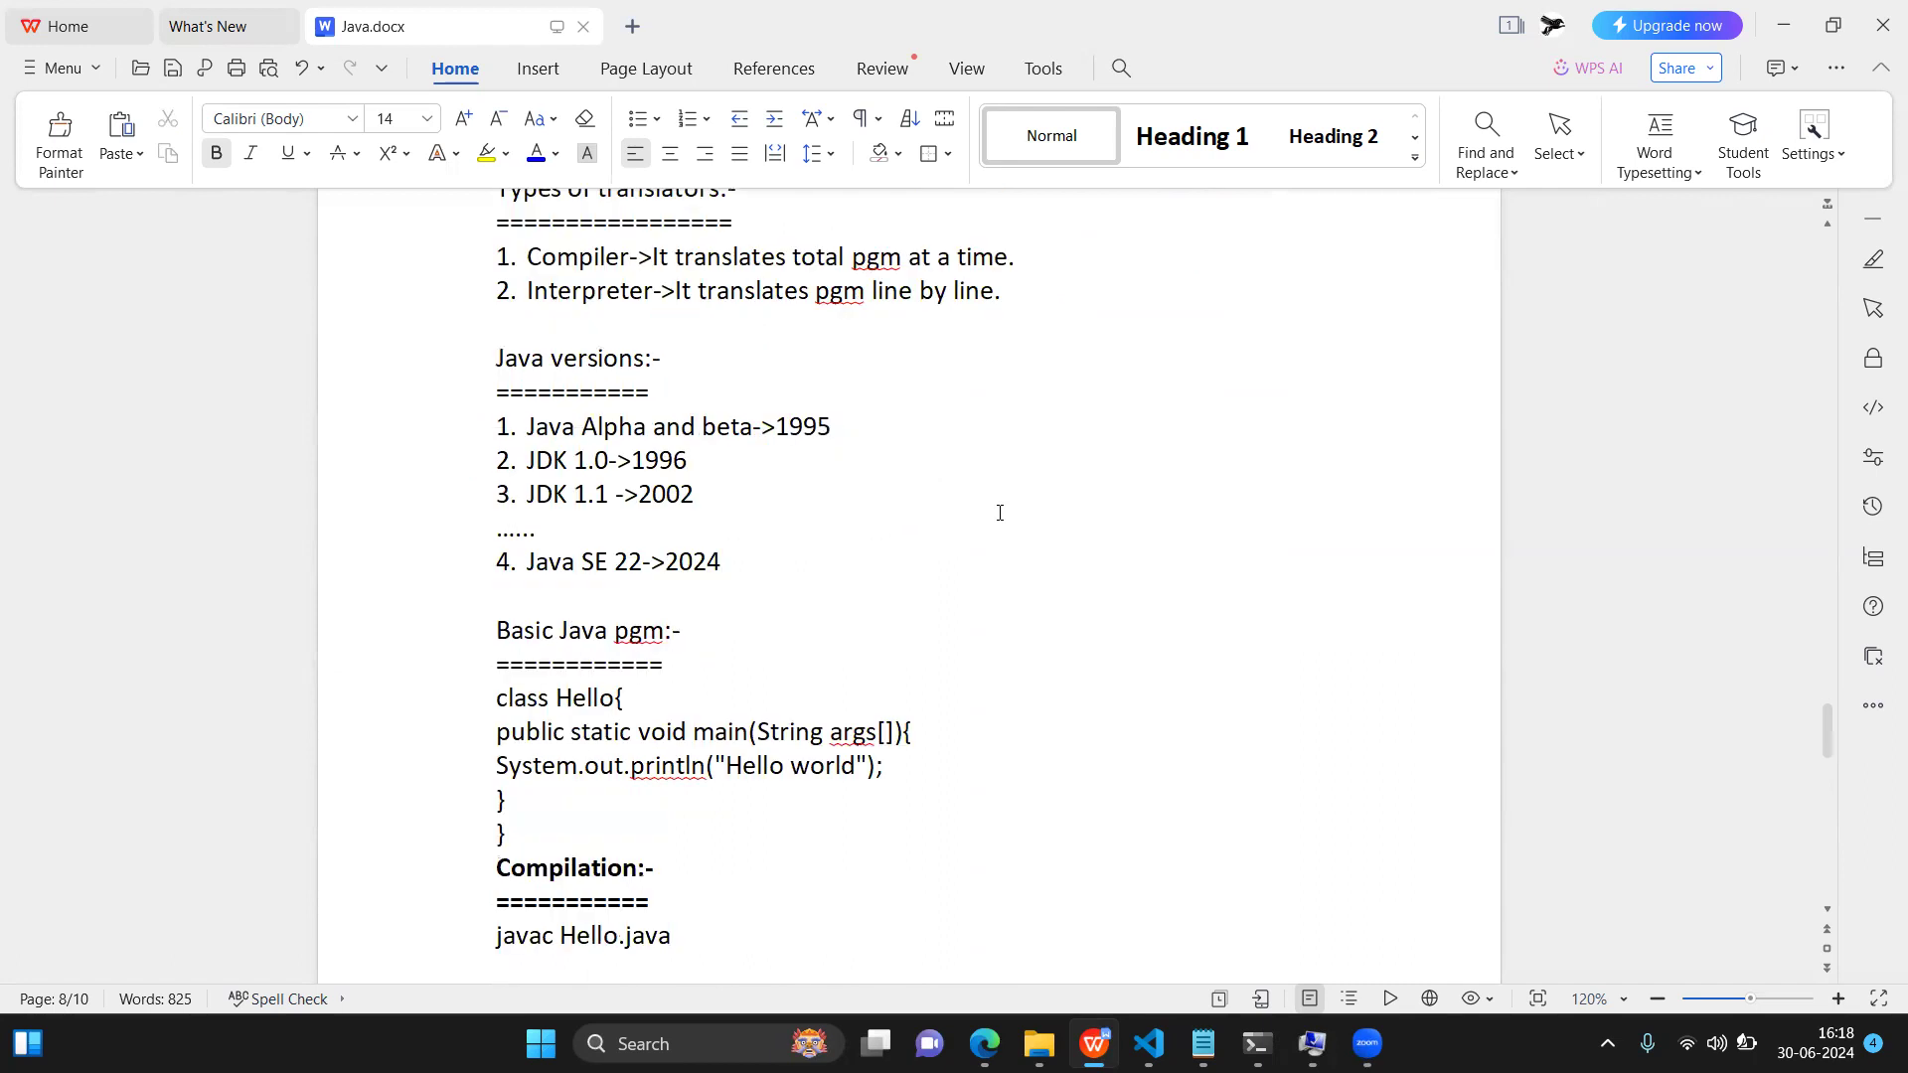
Step: Add the heading "Install java on local machine:-" underlined with equals signs below the java --version line at the end of the notes
scroll(1000, 513, "down", 3)
scroll(1000, 513, "down", 3)
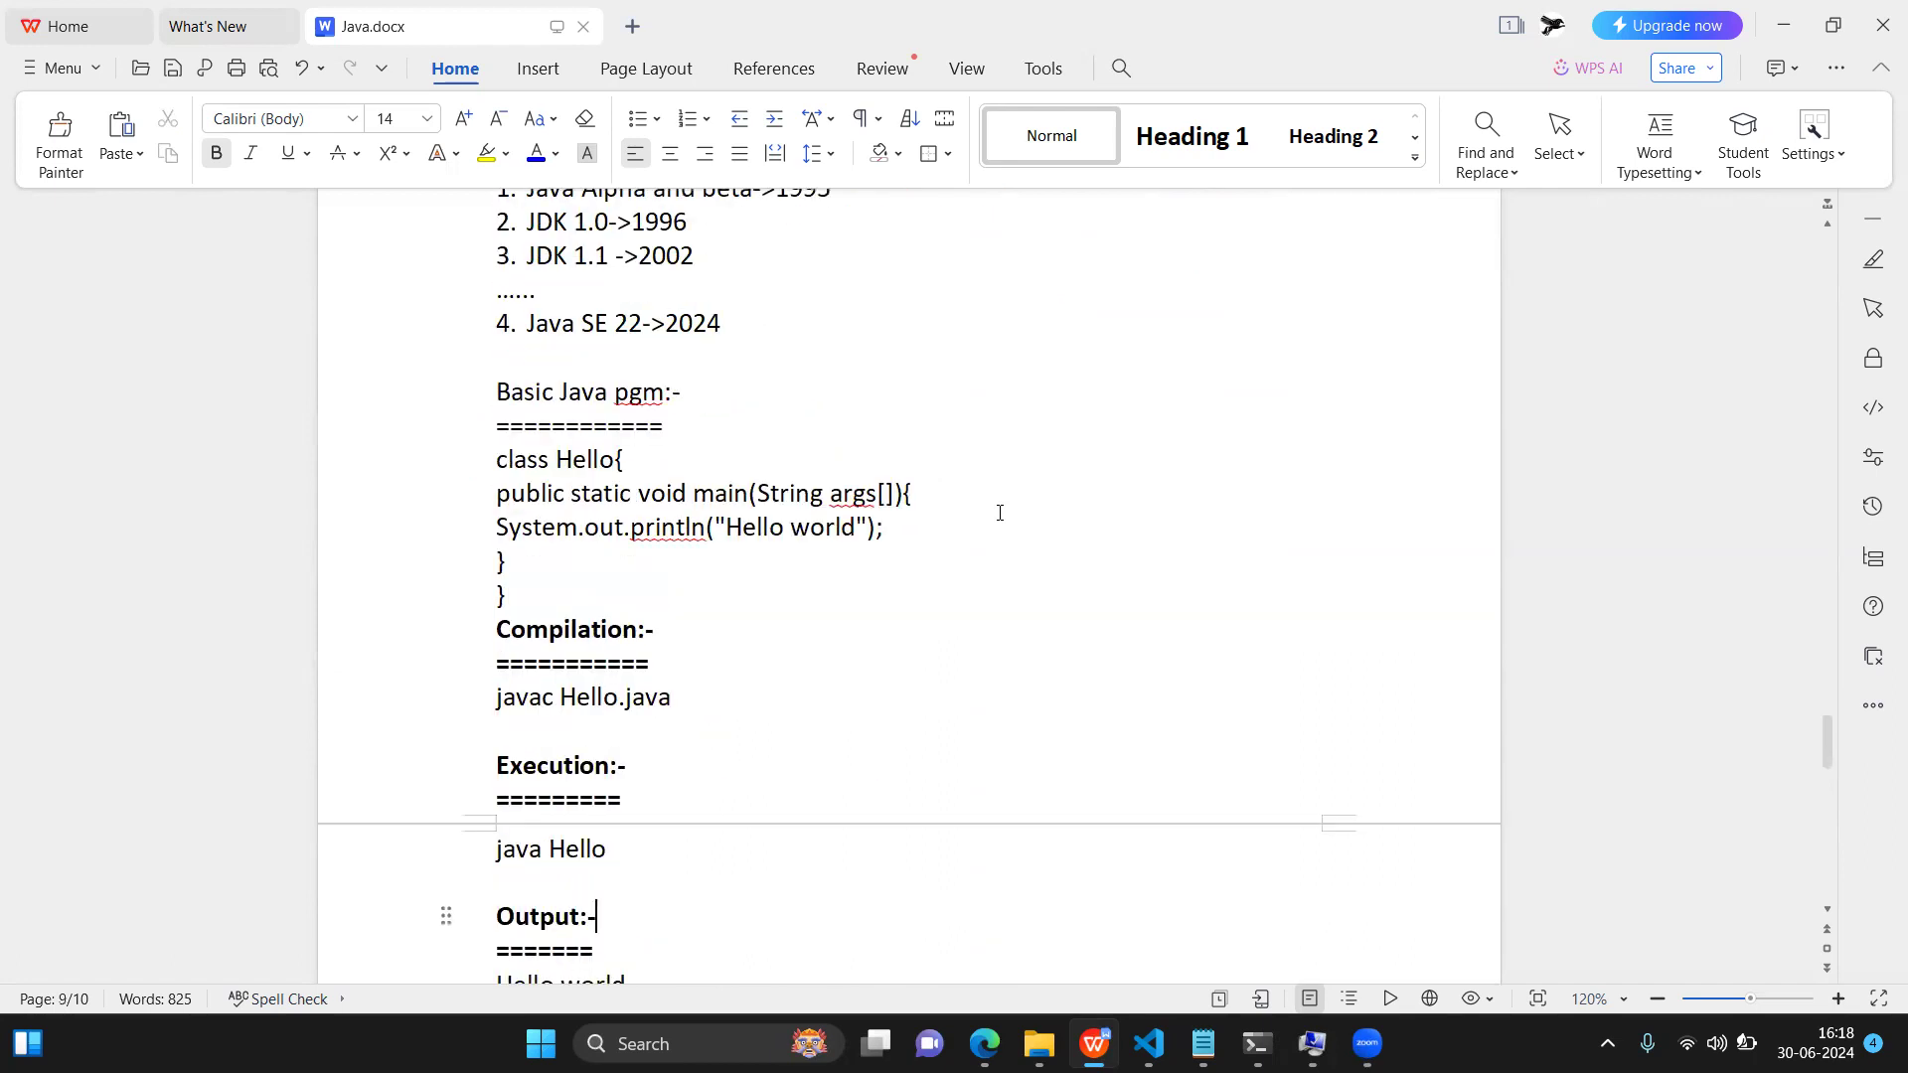
scroll(1000, 513, "down", 3)
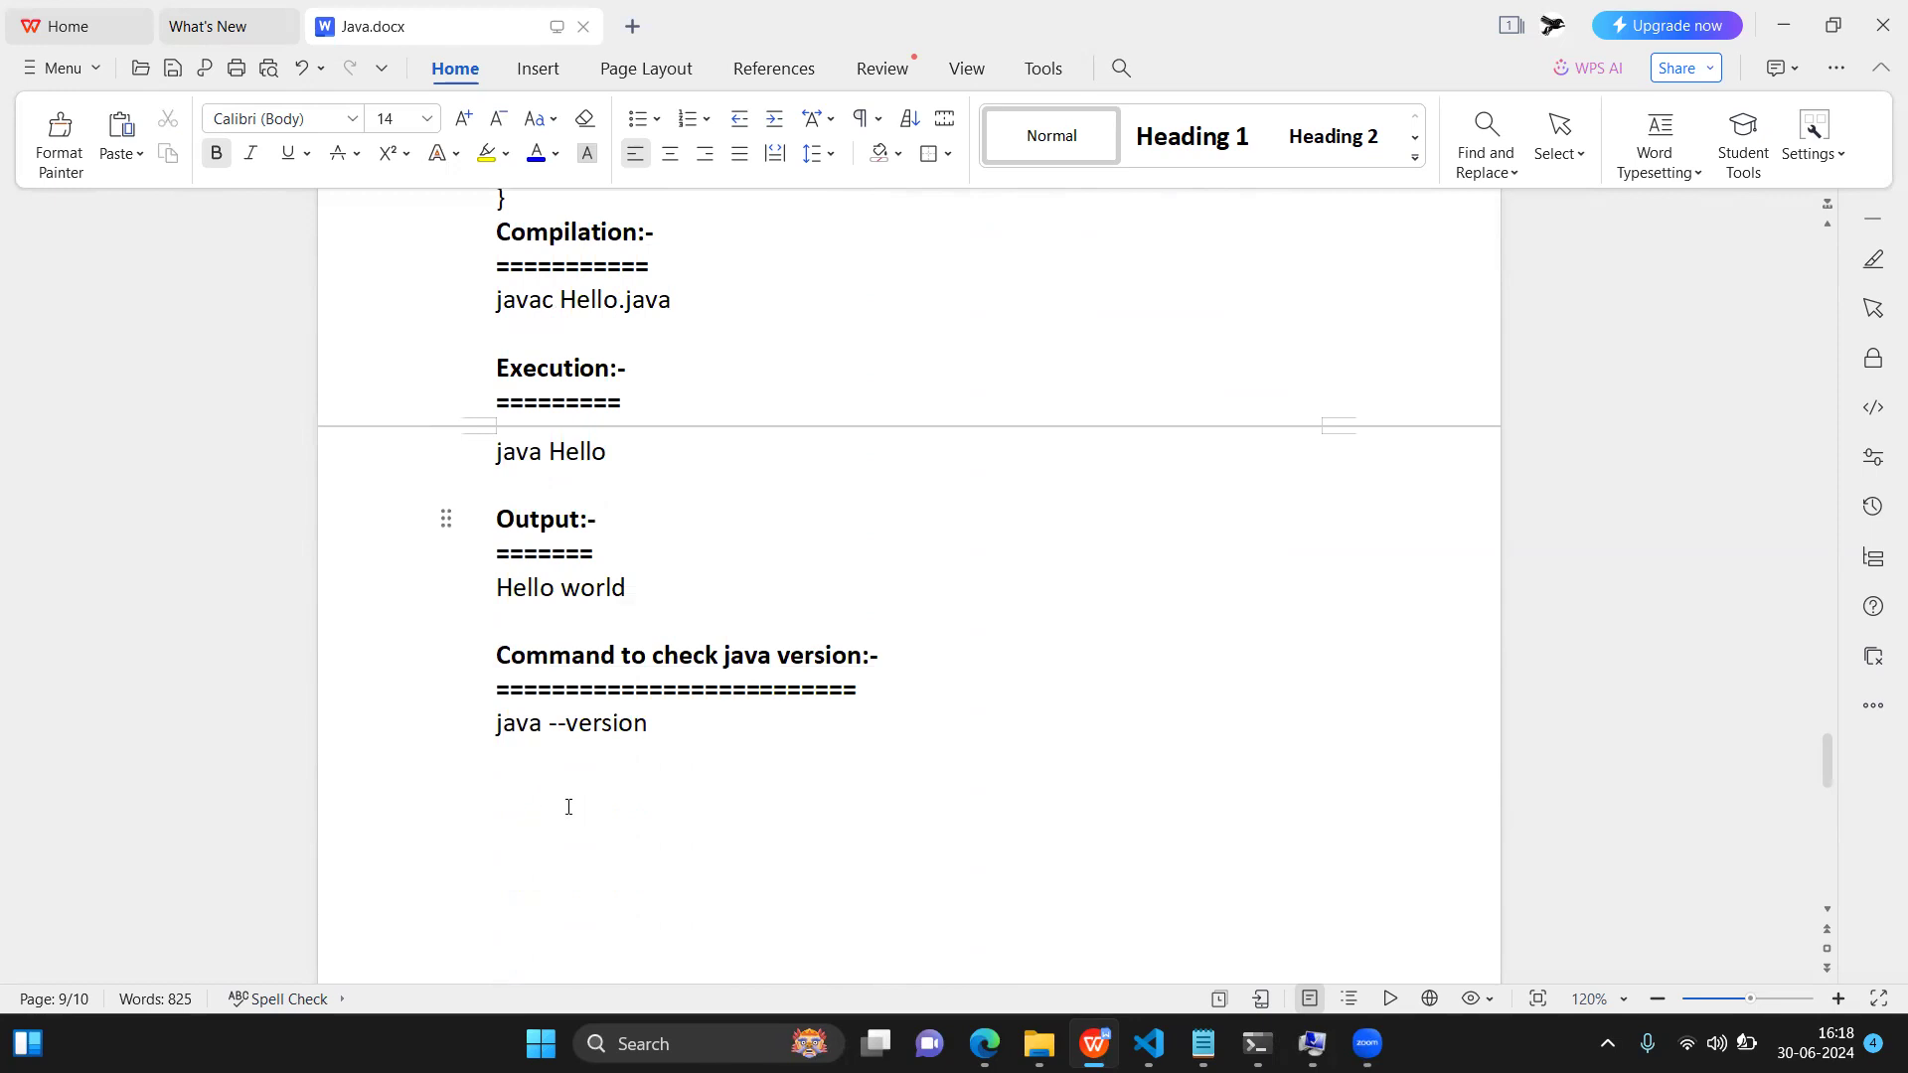
left_click(669, 744)
key("Return")
type("Install java on l")
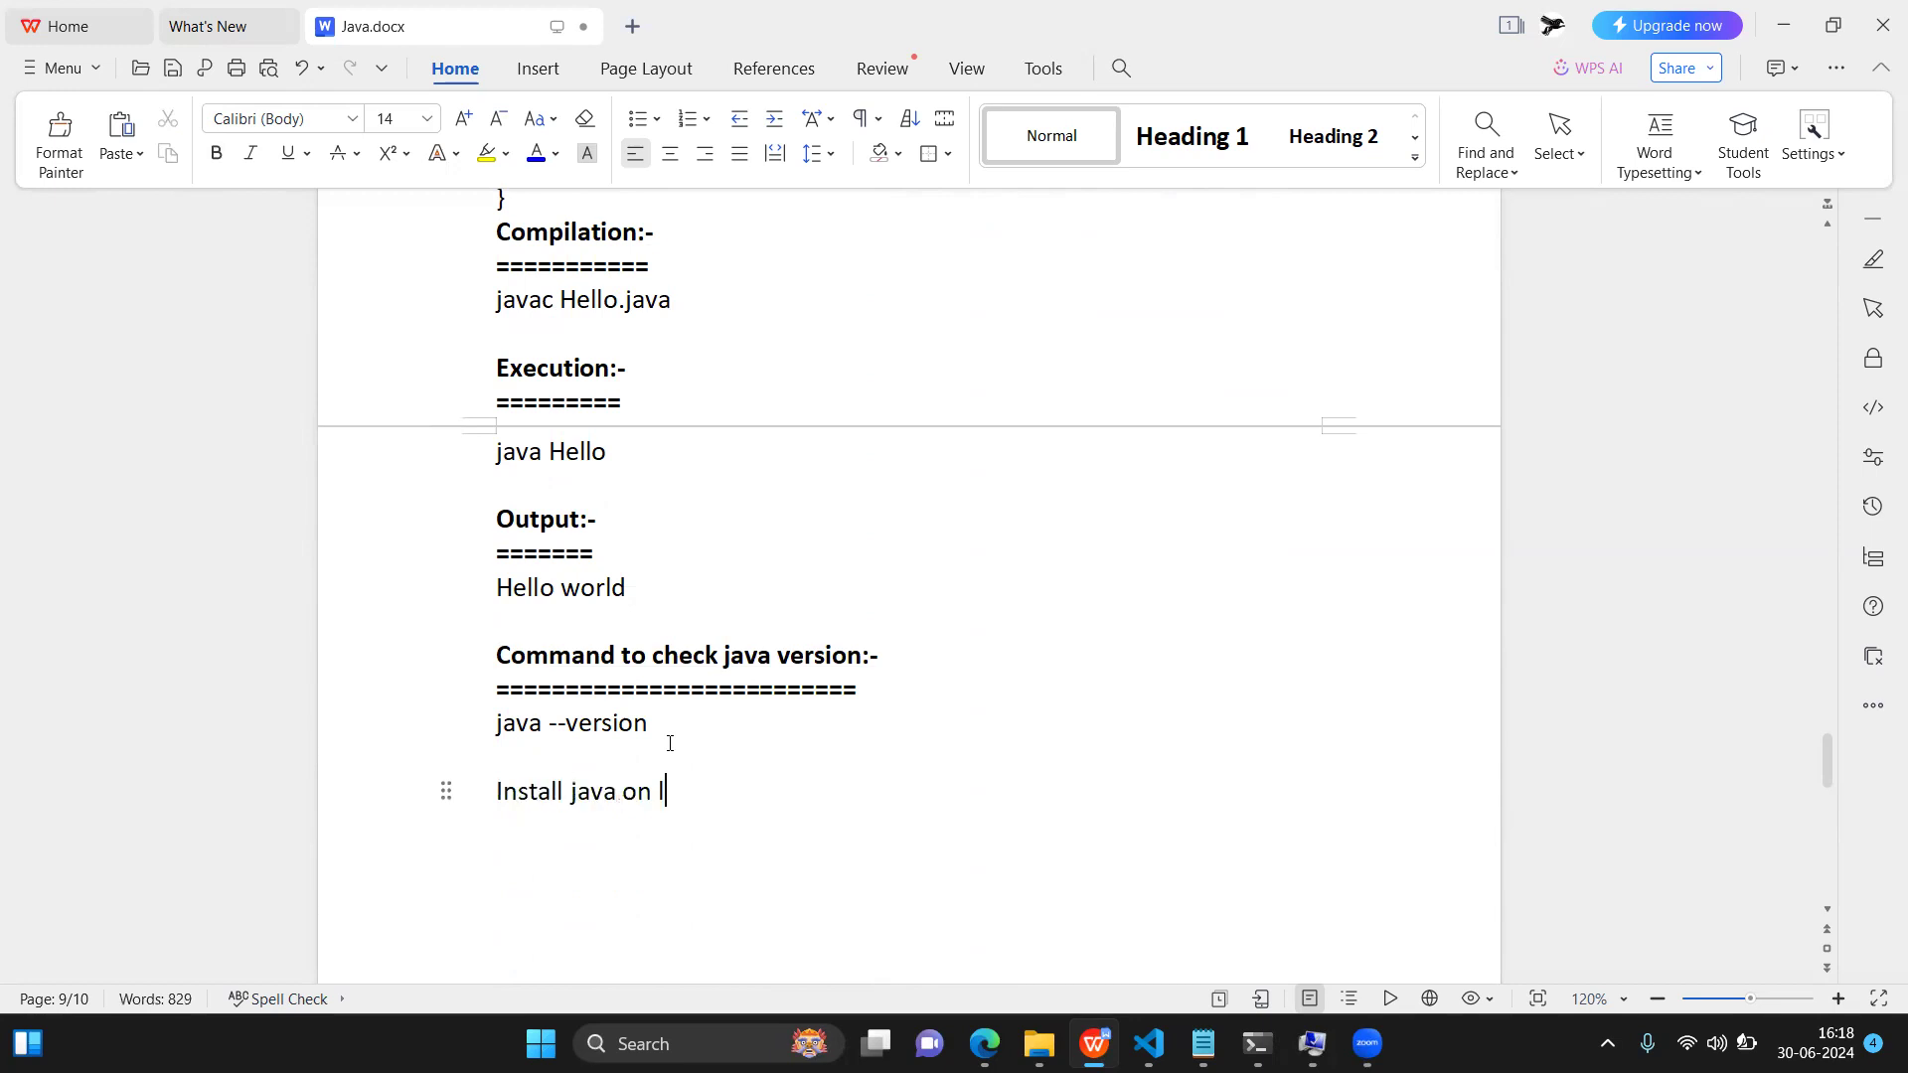
type("ocal machine:-")
key("Return")
type("=========================")
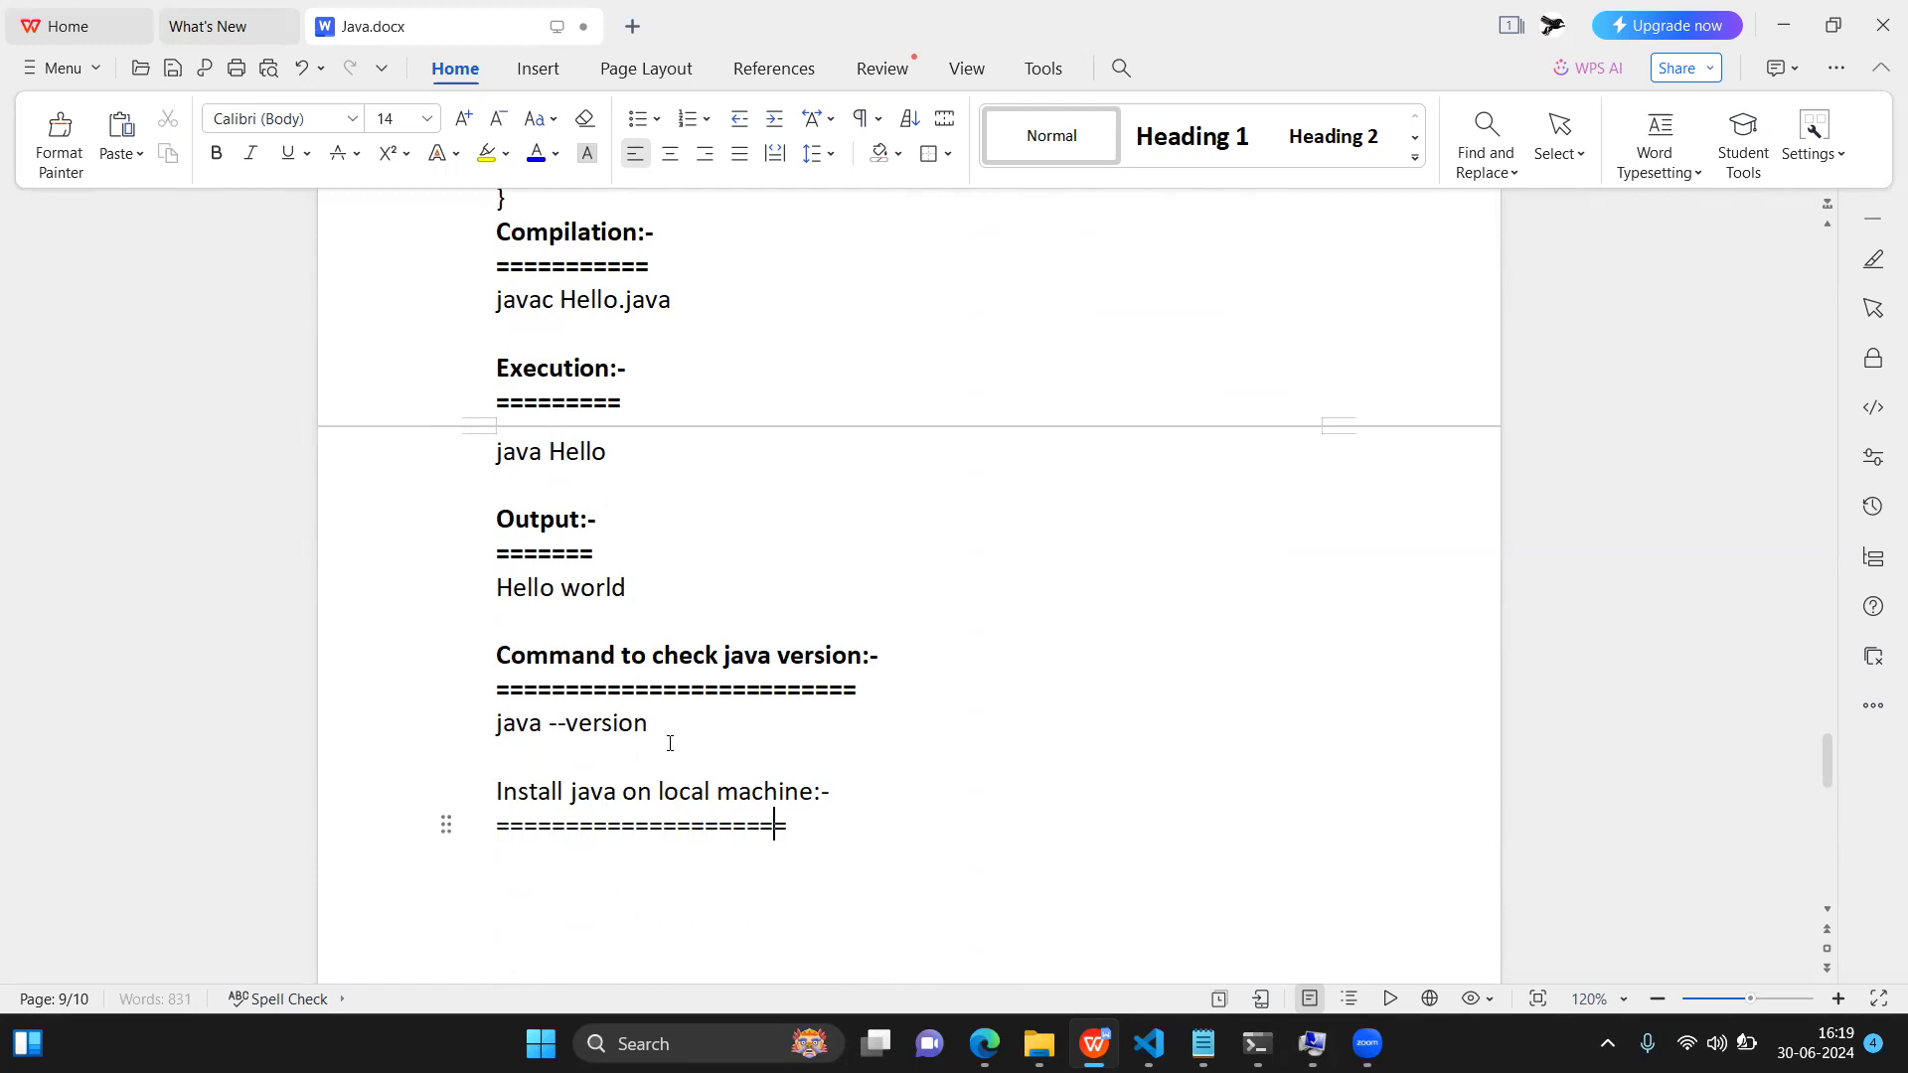
key("Return")
Step: Switch to Microsoft Edge, close the open Oracle tab and reopen Java Downloads | Oracle India from the "java download" search results
left_click(984, 1043)
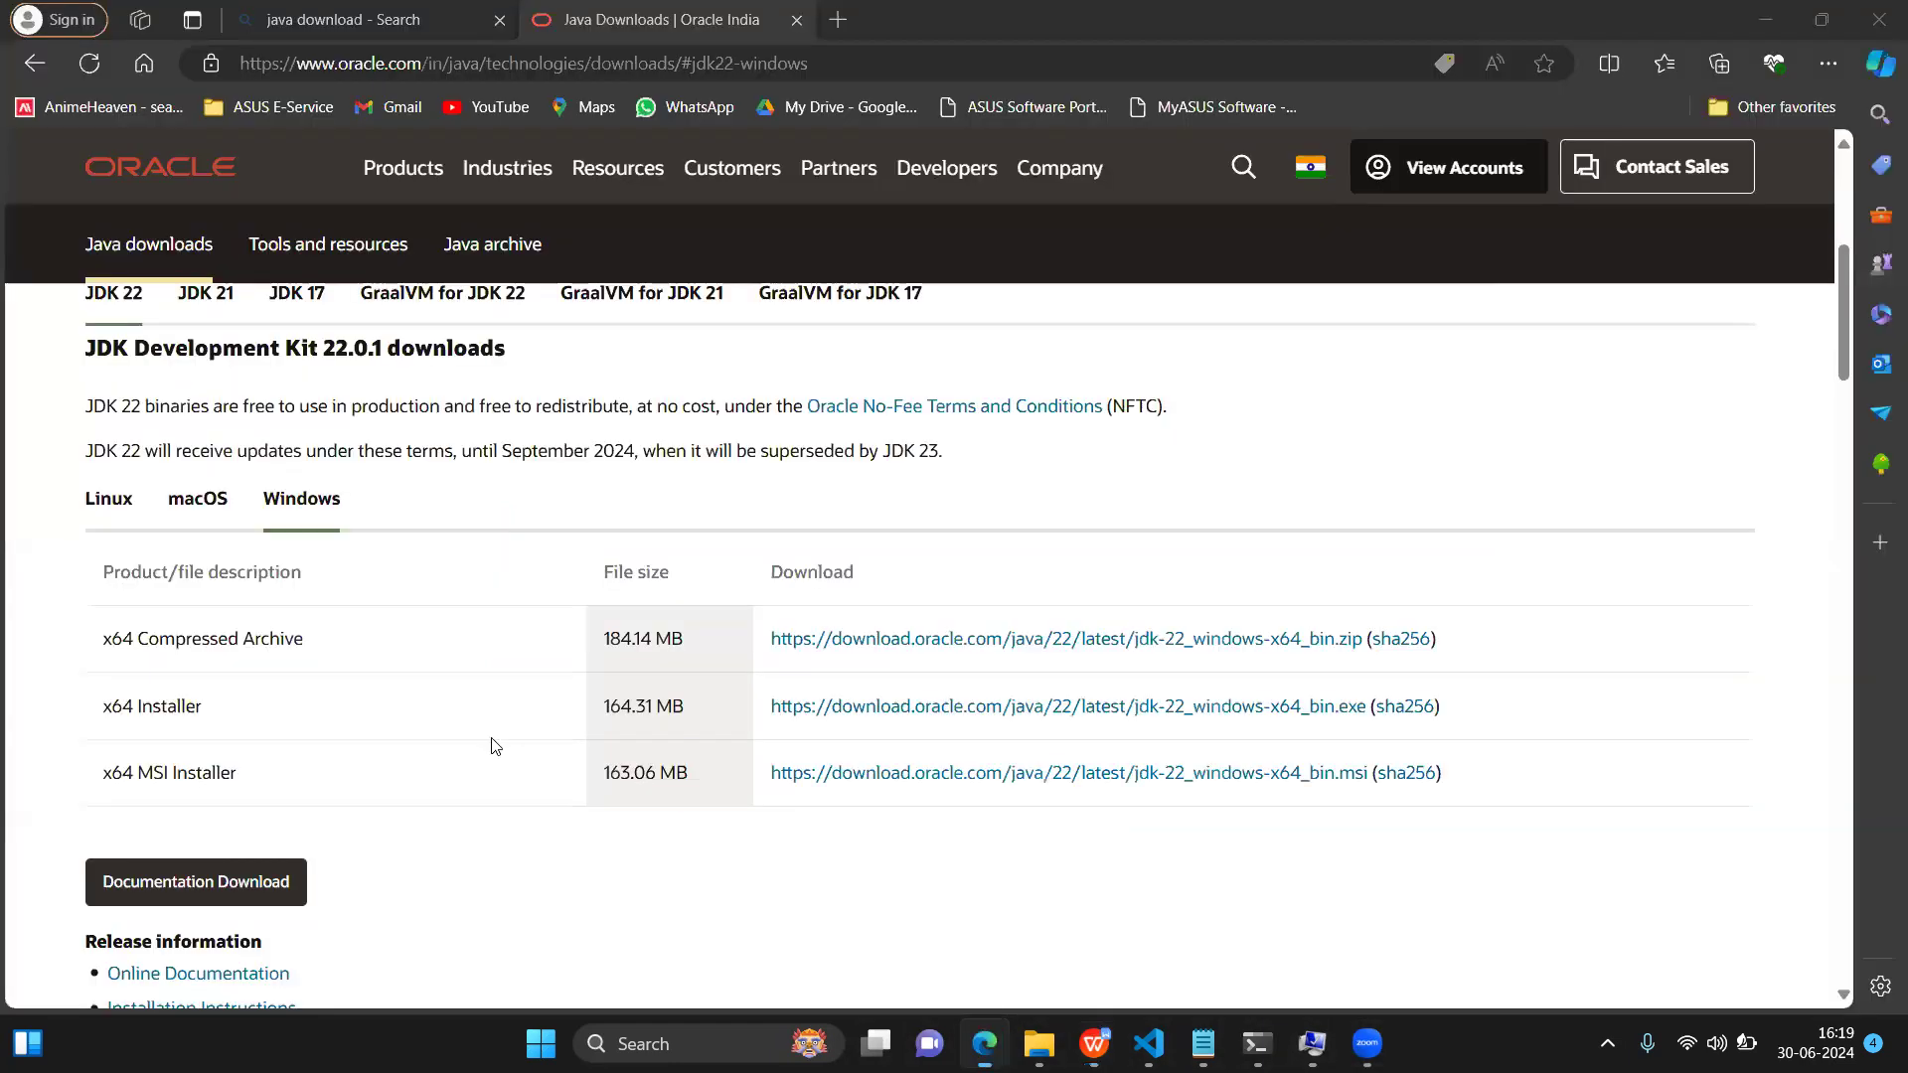
left_click(798, 20)
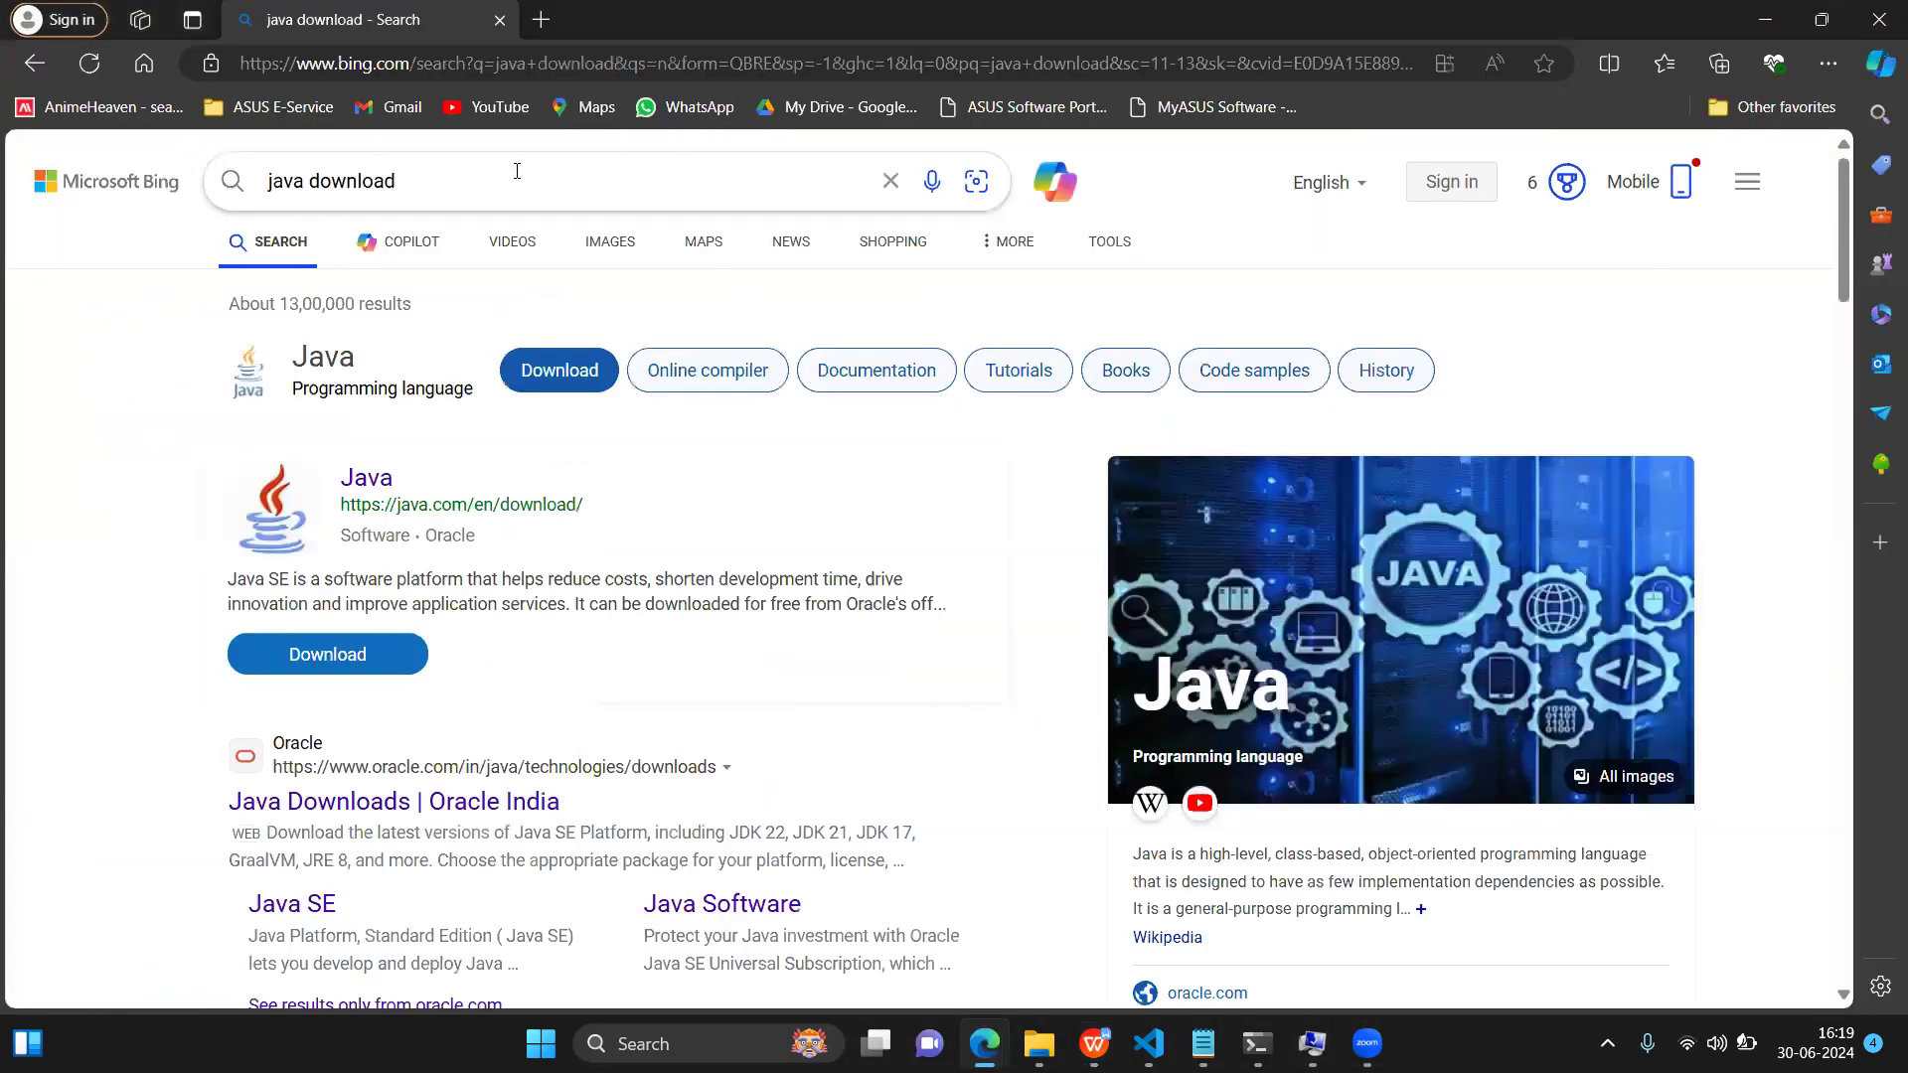
scroll(511, 174, "down", 2)
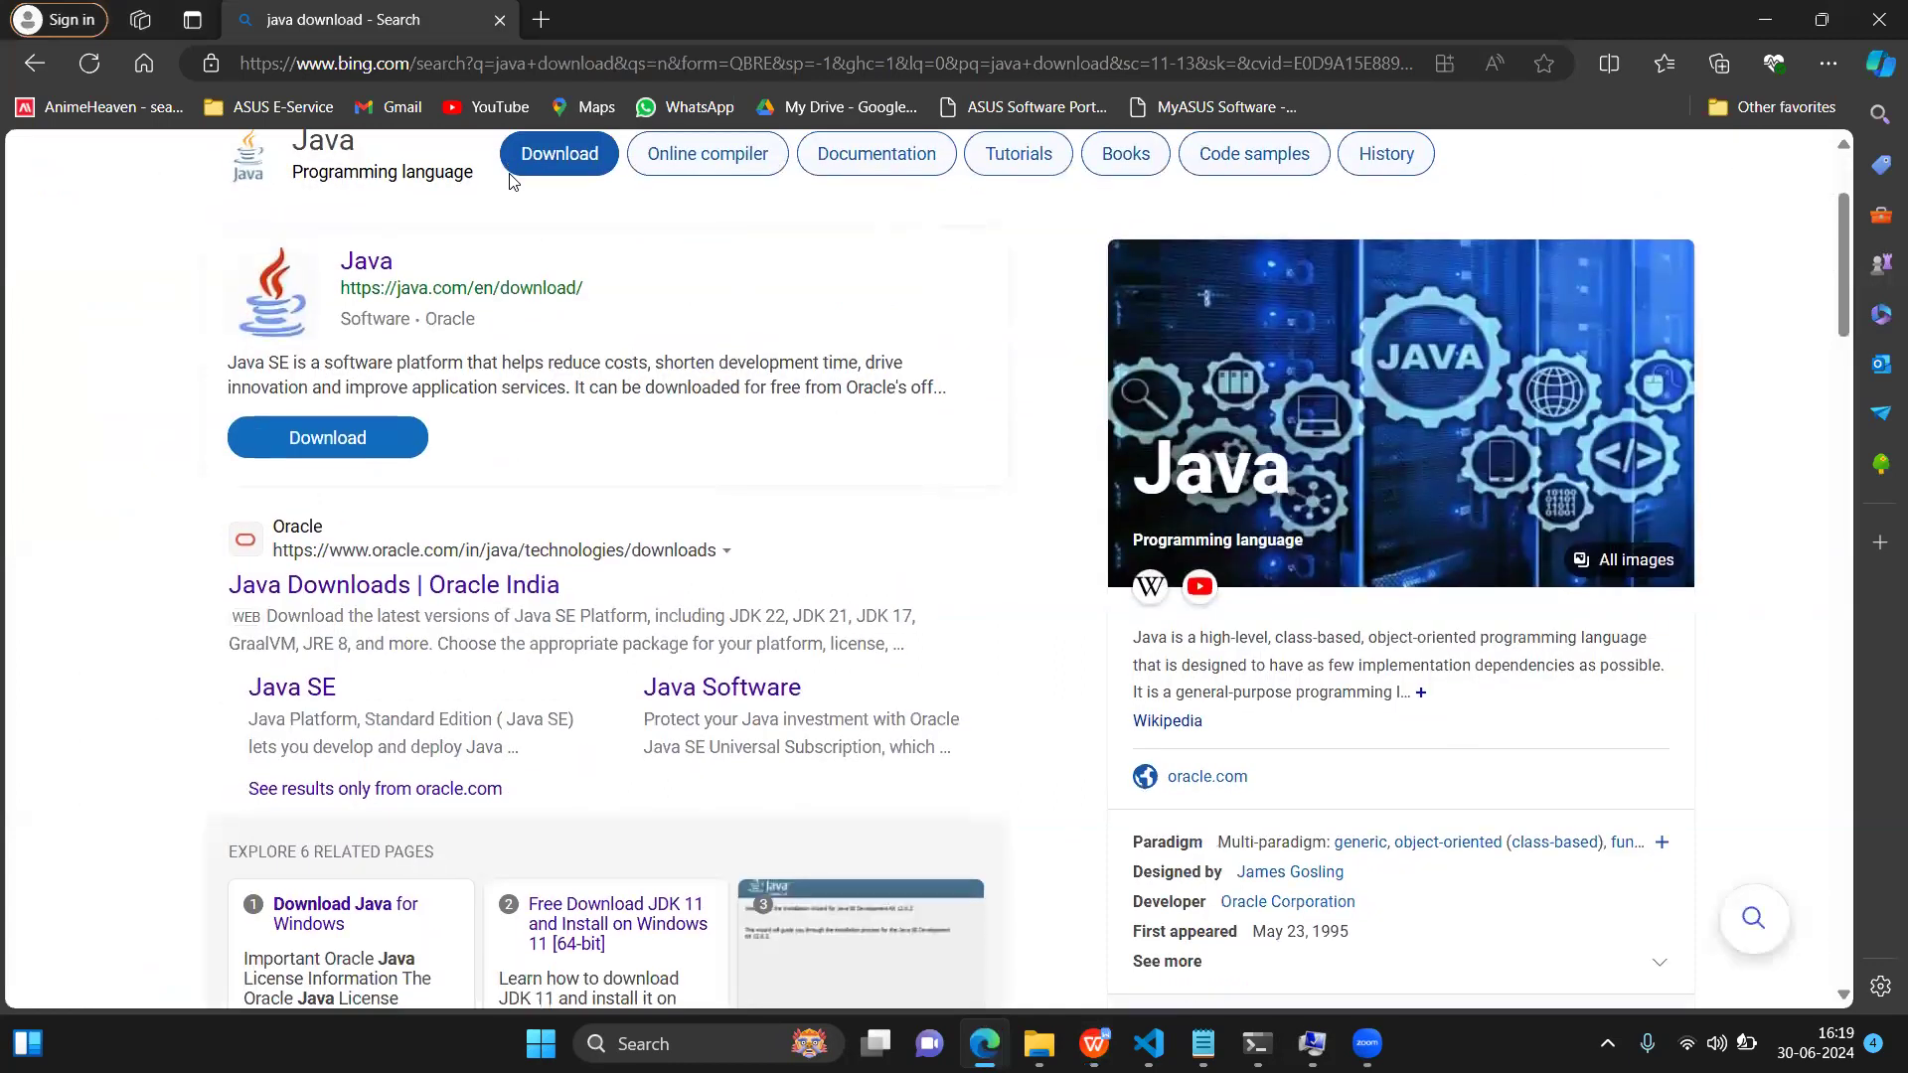
left_click(418, 591)
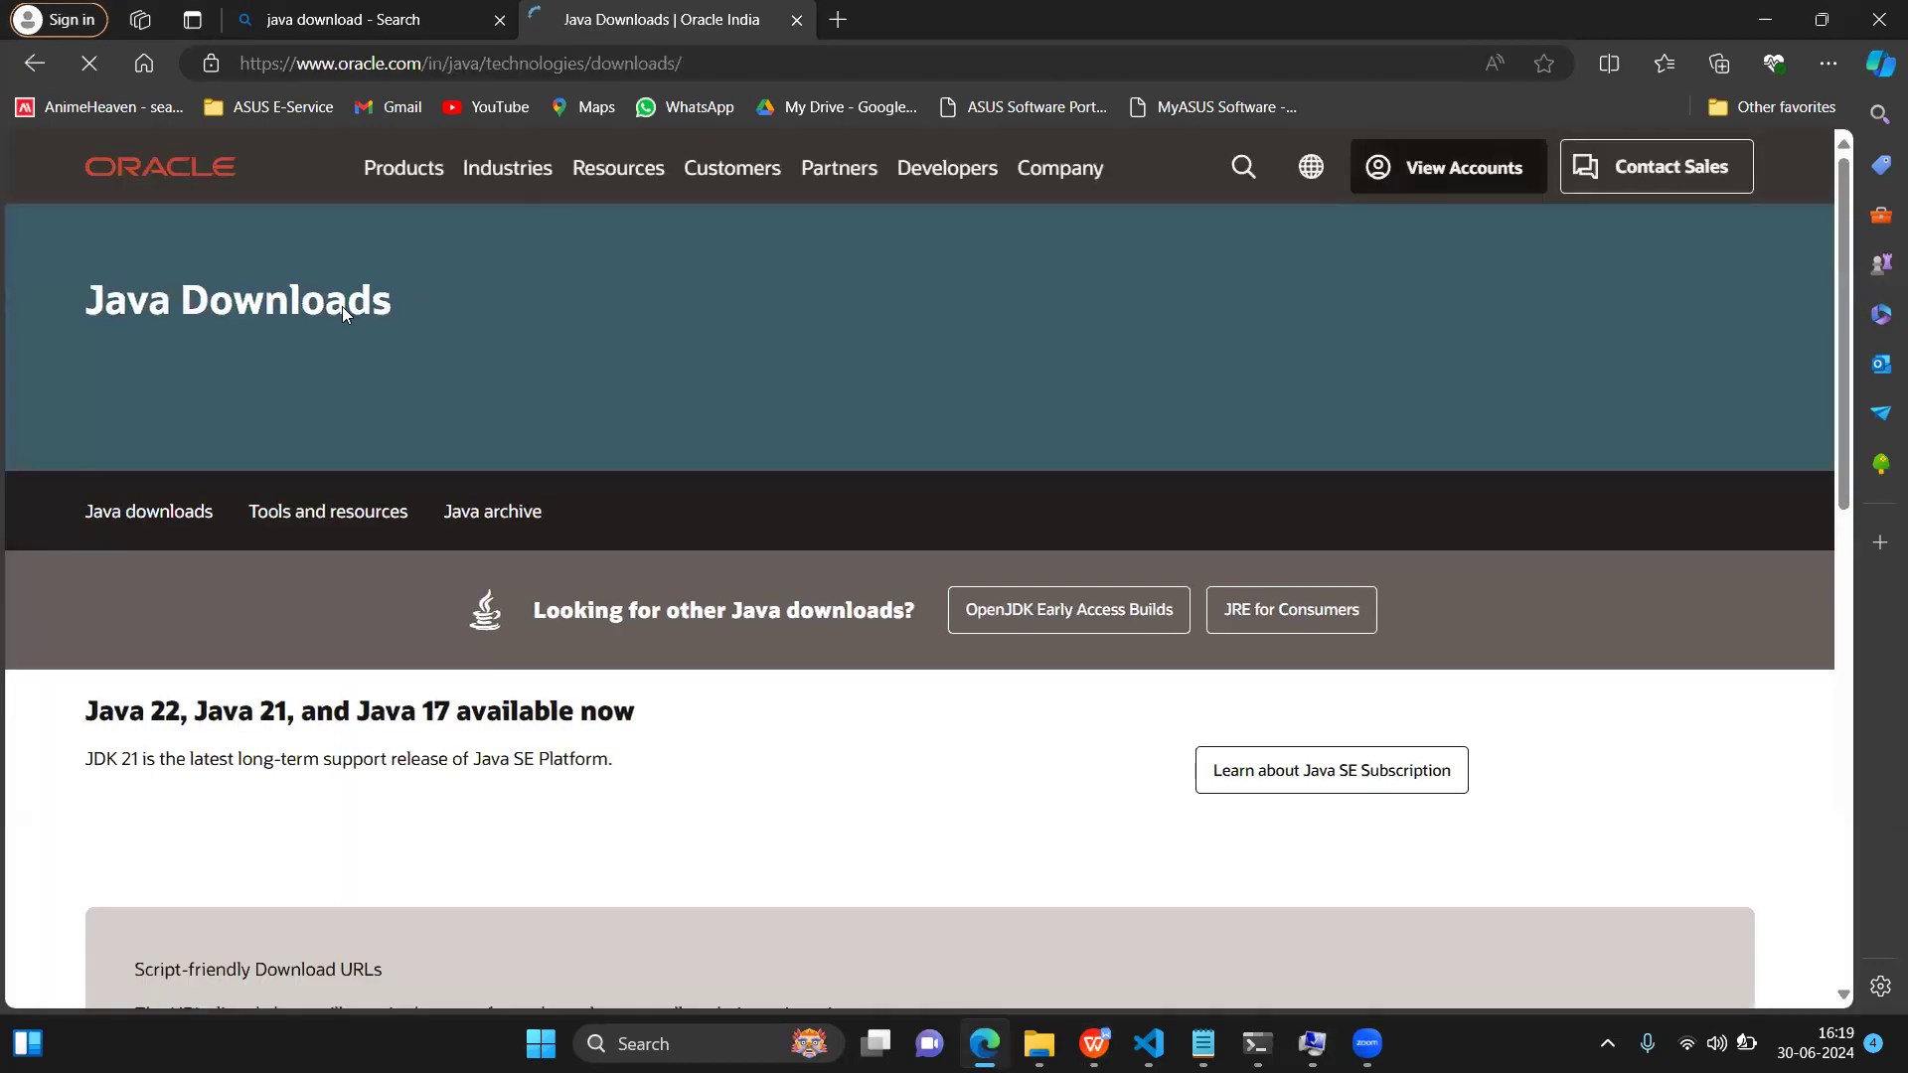
Step: Download the Windows x64 Installer (jdk-22_windows-x64_bin.exe) for JDK 22
scroll(617, 376, "down", 4)
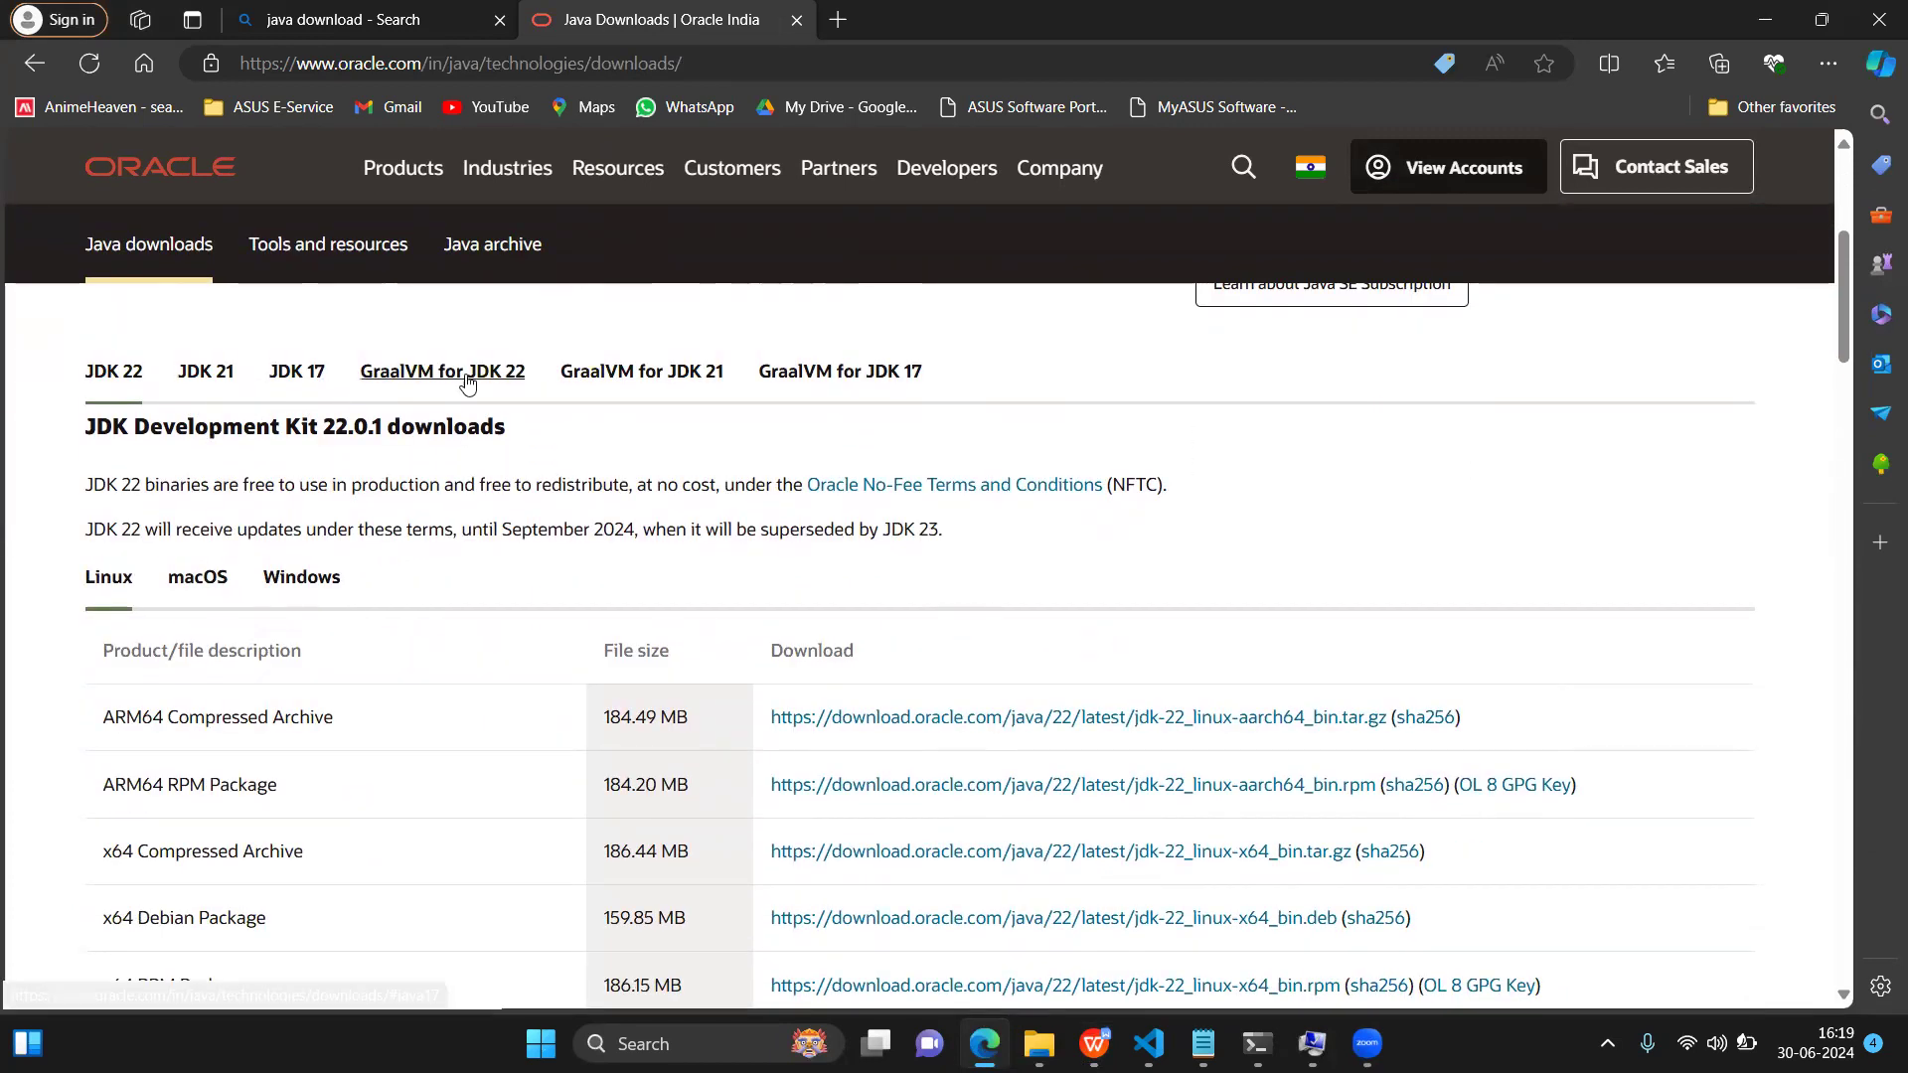
scroll(418, 559, "down", 1)
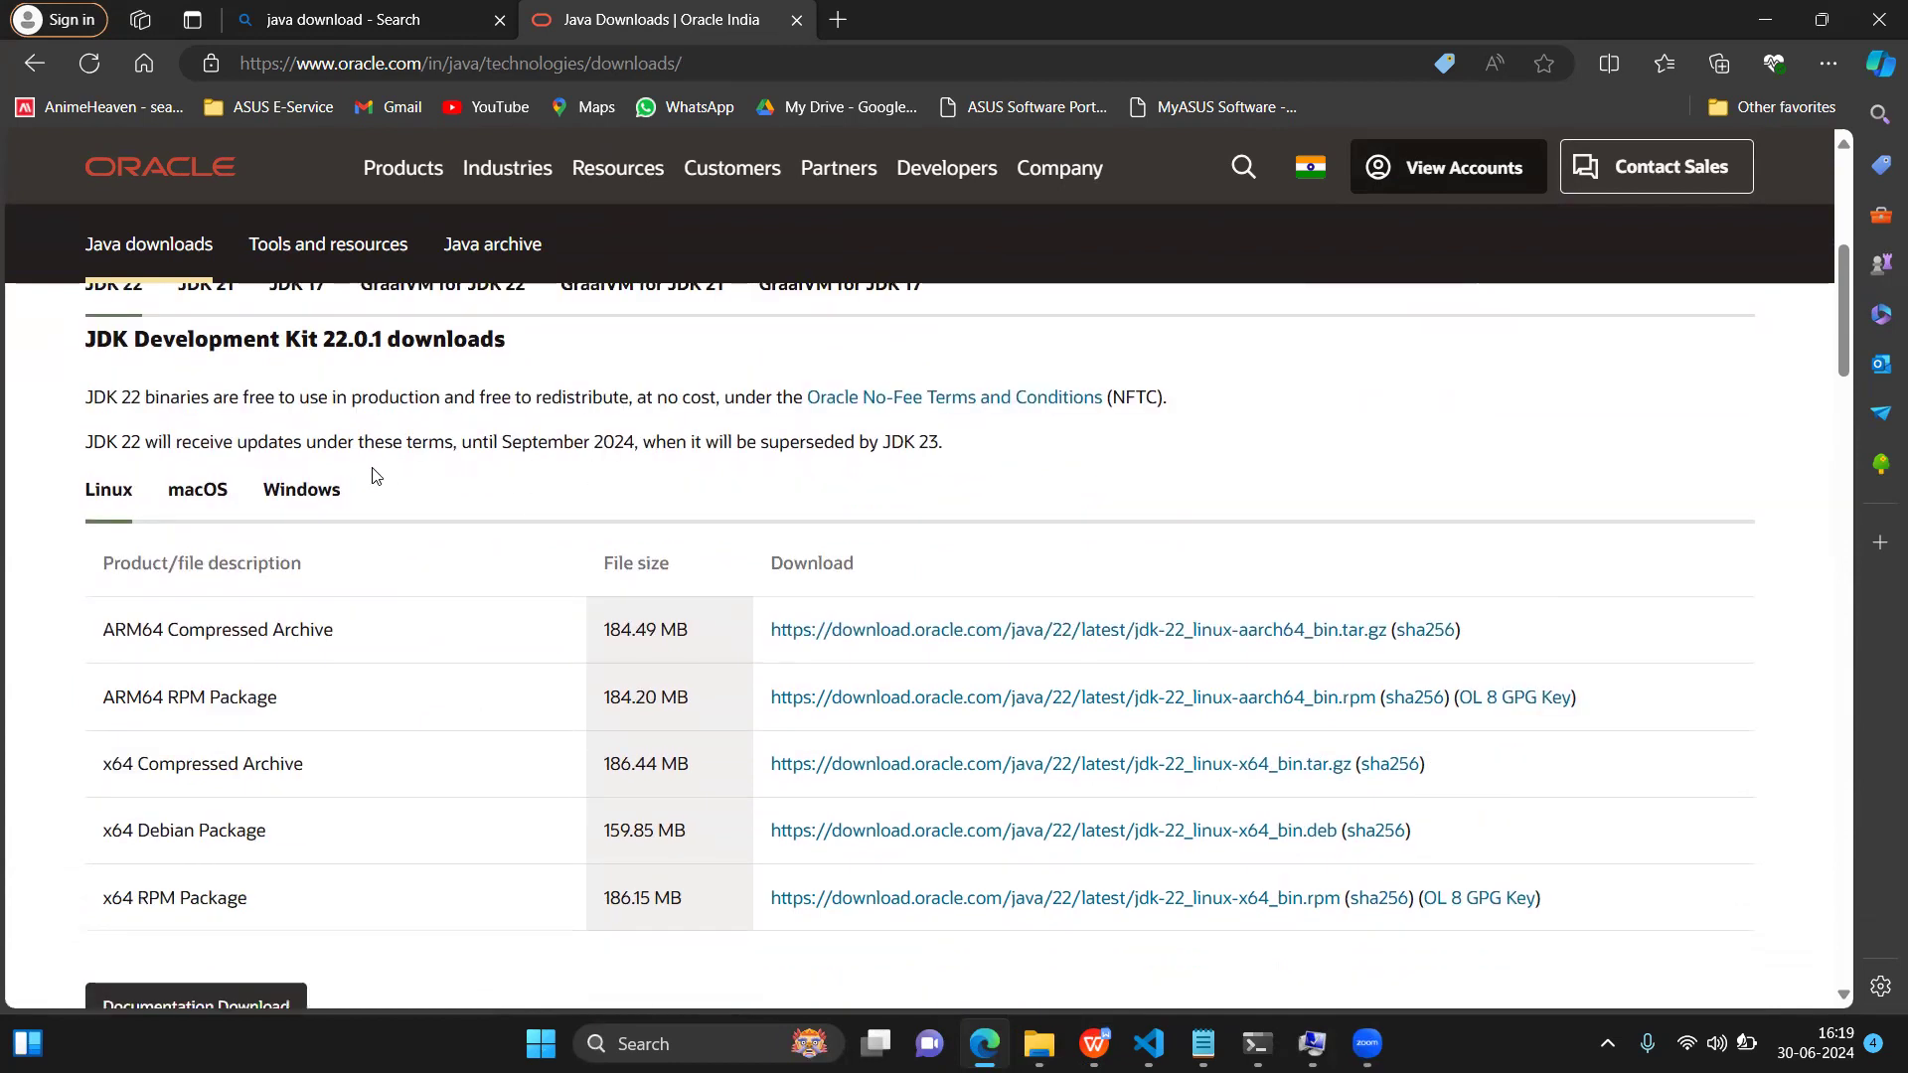
left_click(327, 497)
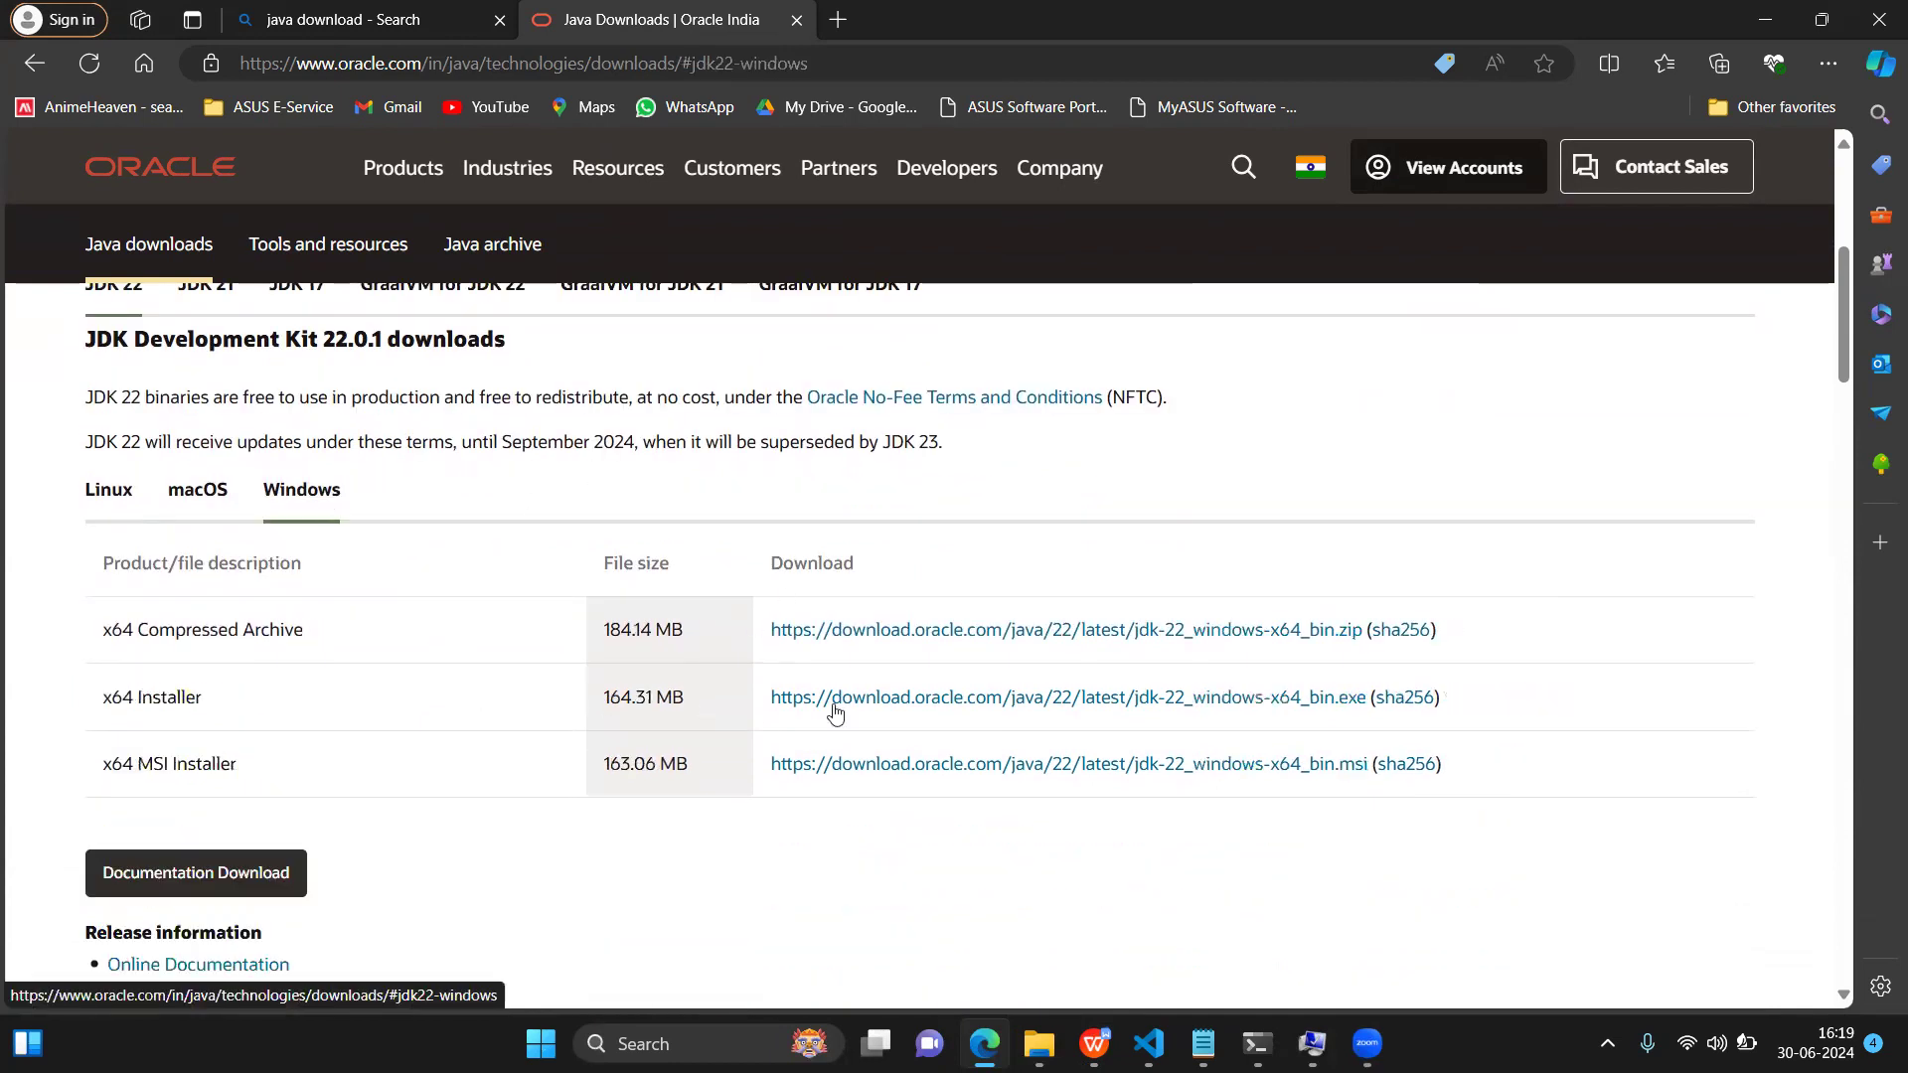
left_click(873, 698)
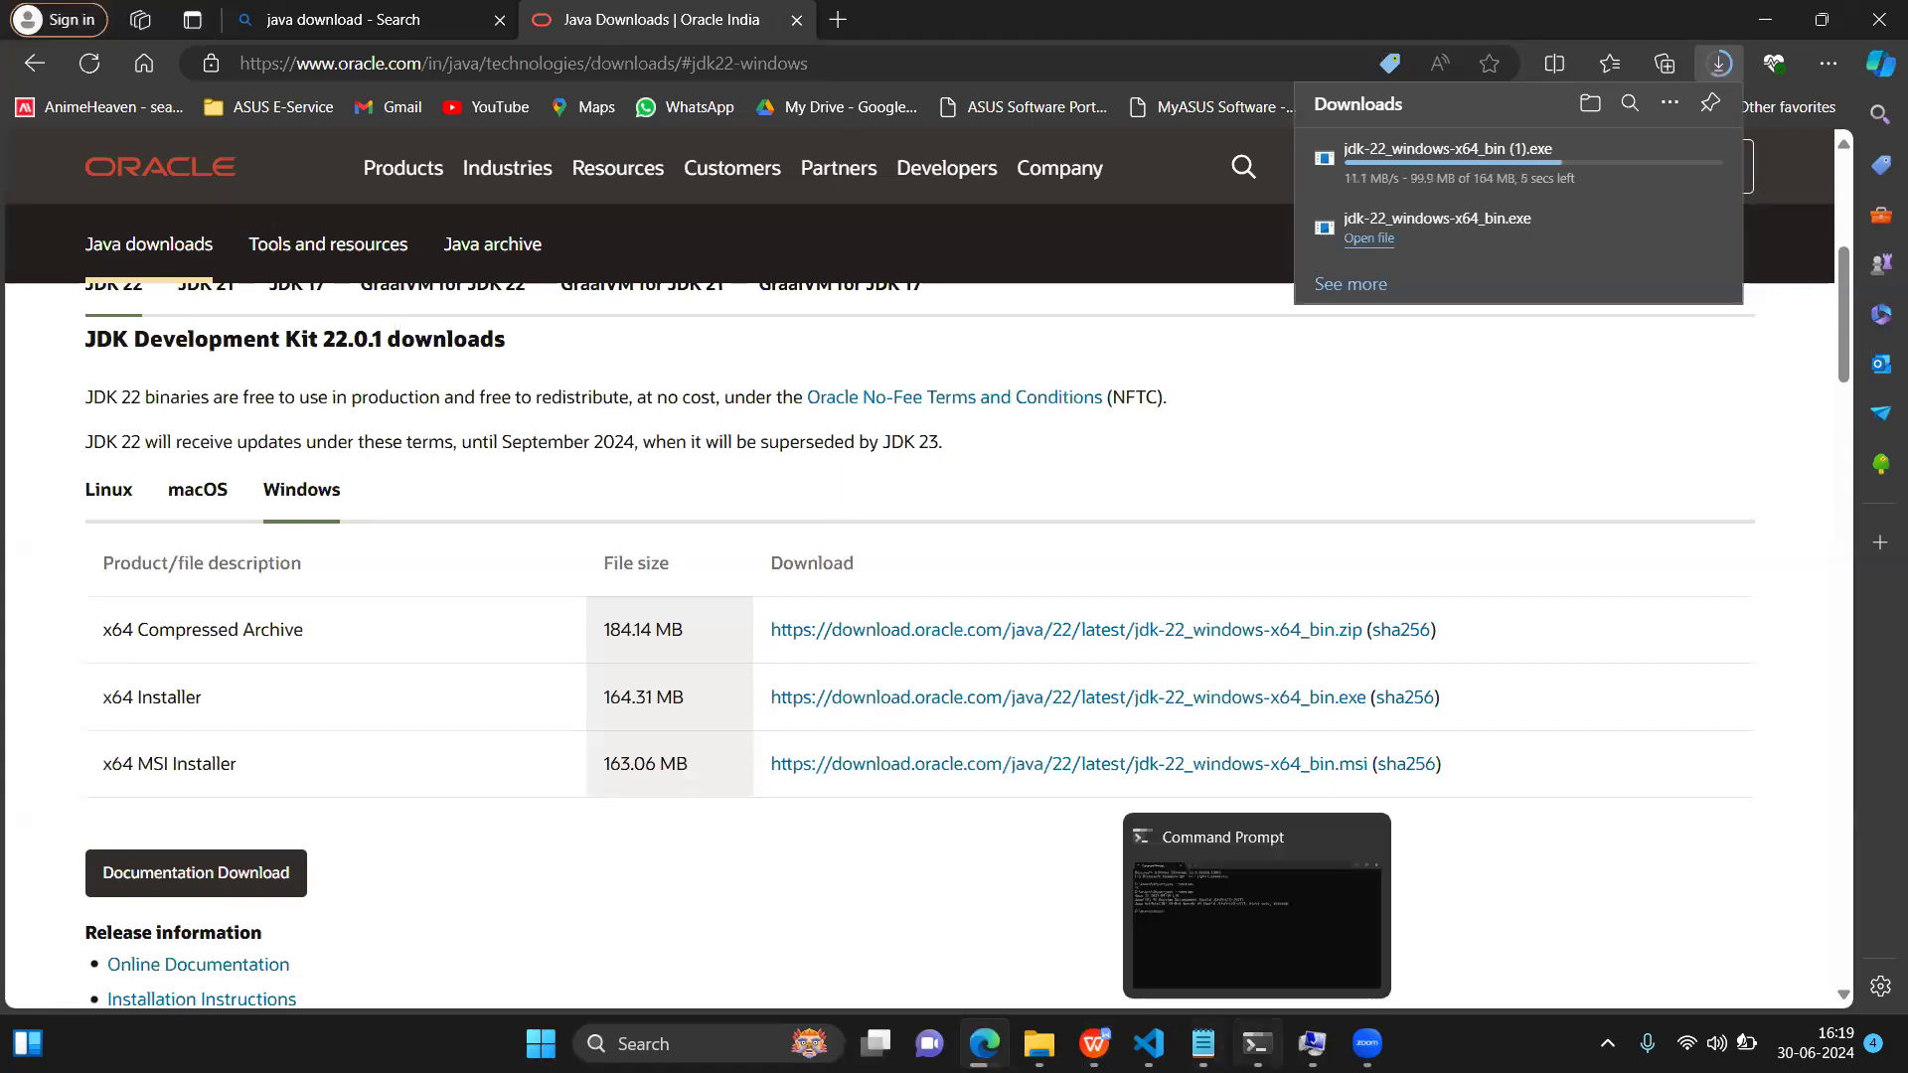
Step: Switch to Command Prompt and check the installed Java version with java --version
left_click(1257, 1044)
type("java --")
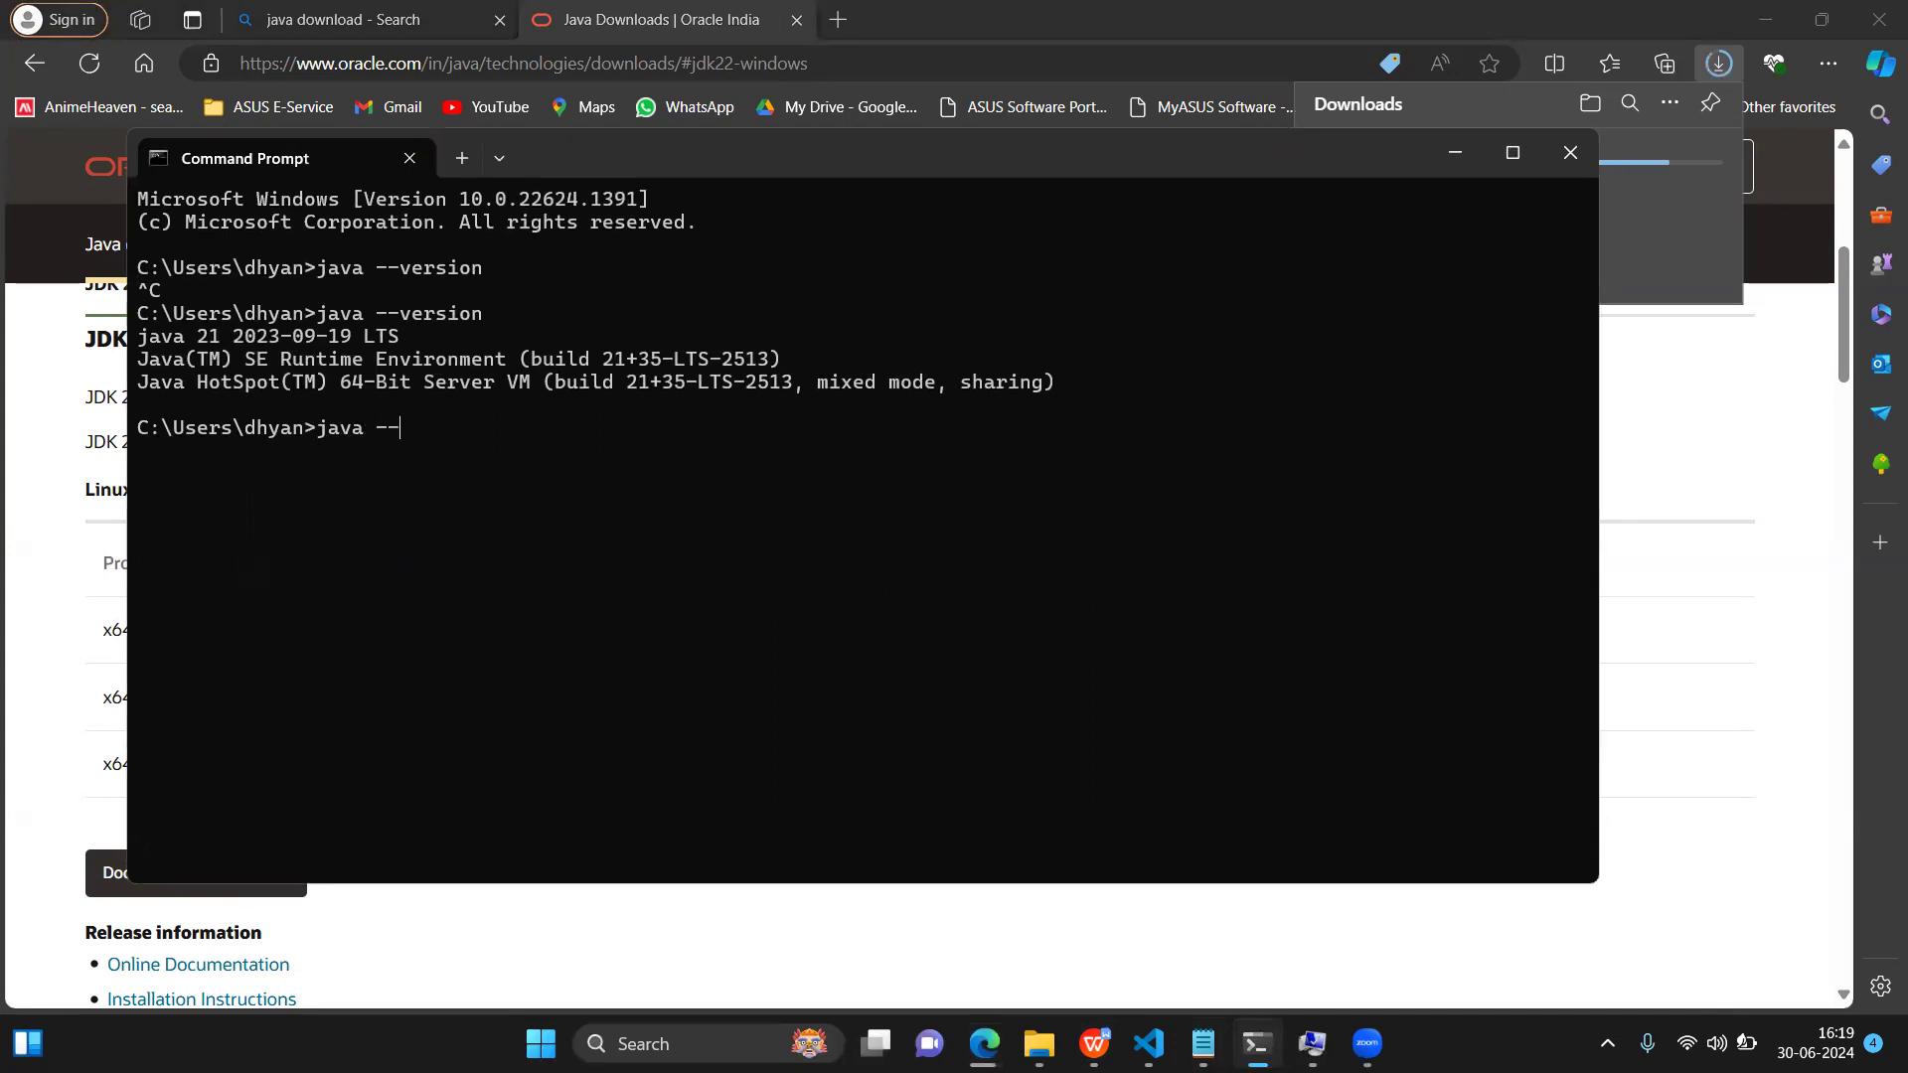
type("version")
key("Return")
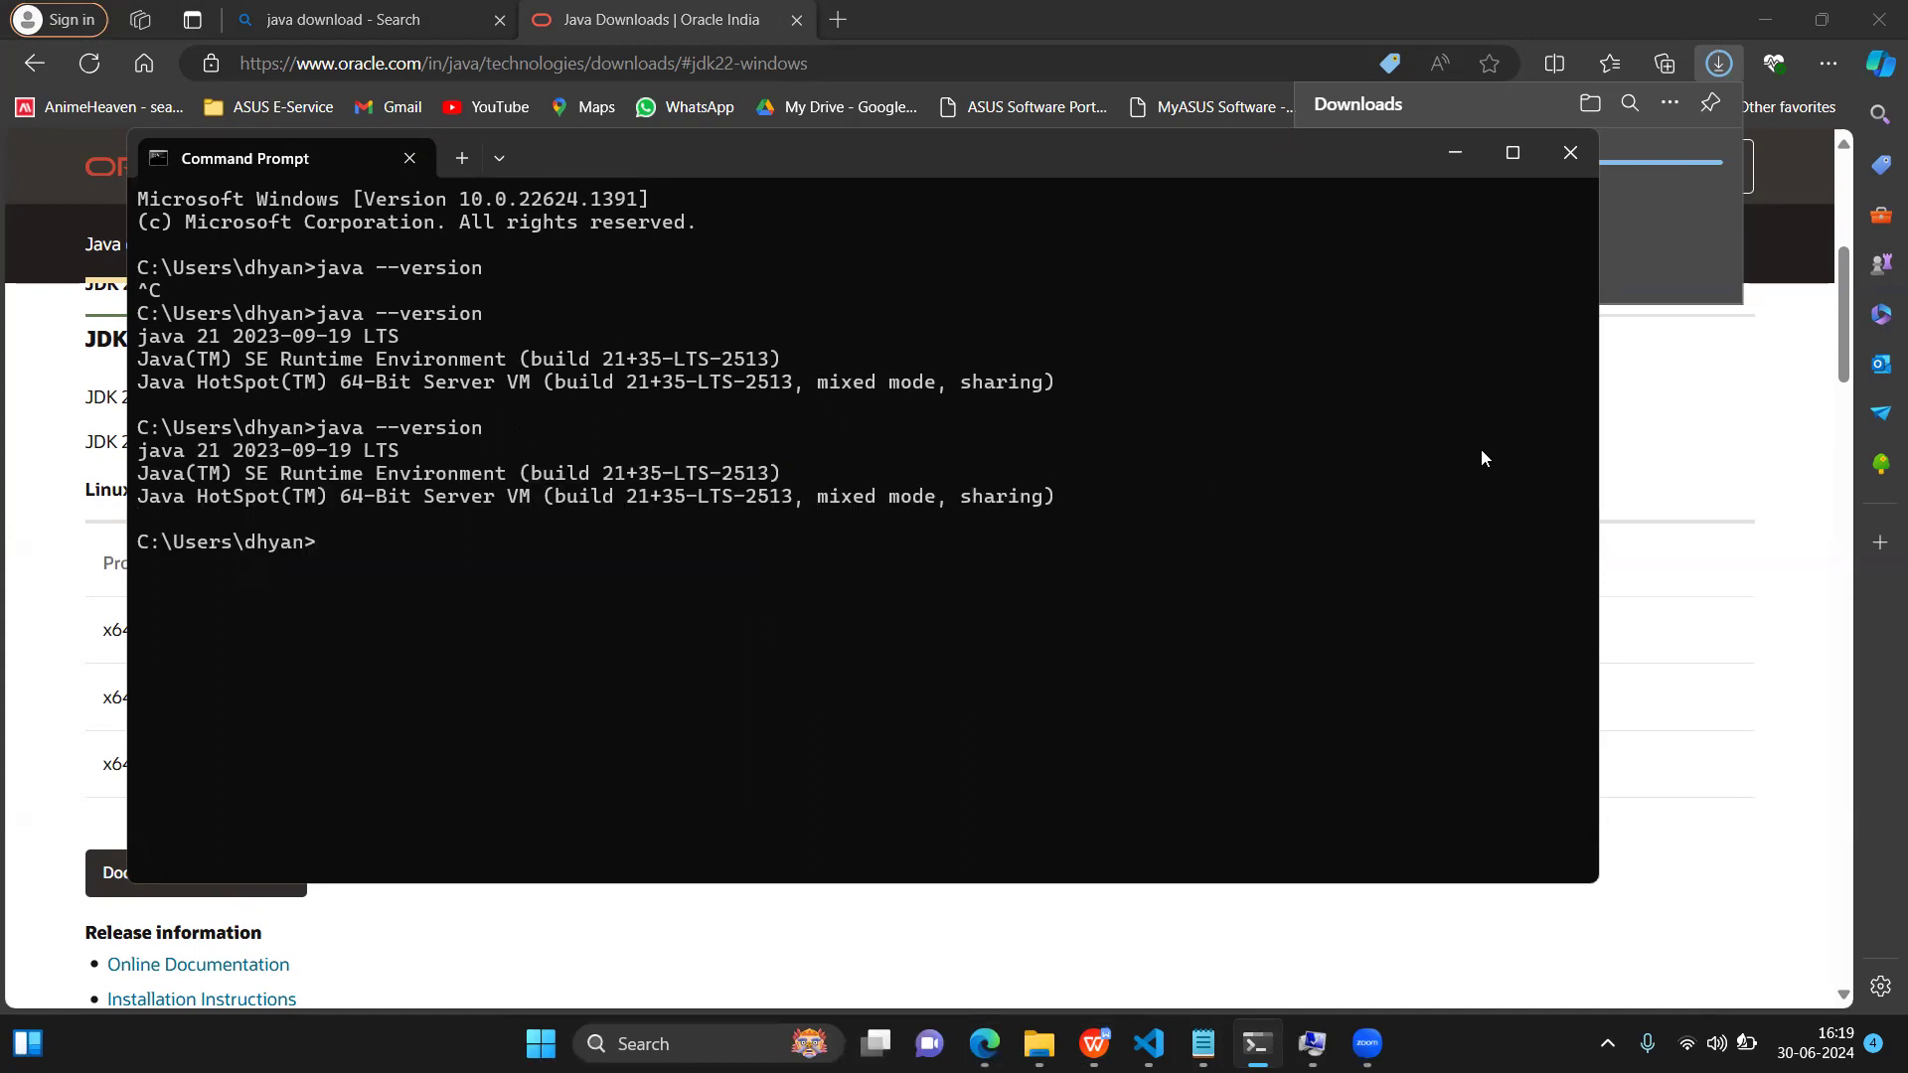
Step: Return to Edge, run the downloaded jdk-22_windows-x64_bin (1).exe and start installing the JDK in C:\Program Files\Java\jdk-22\
left_click(1734, 557)
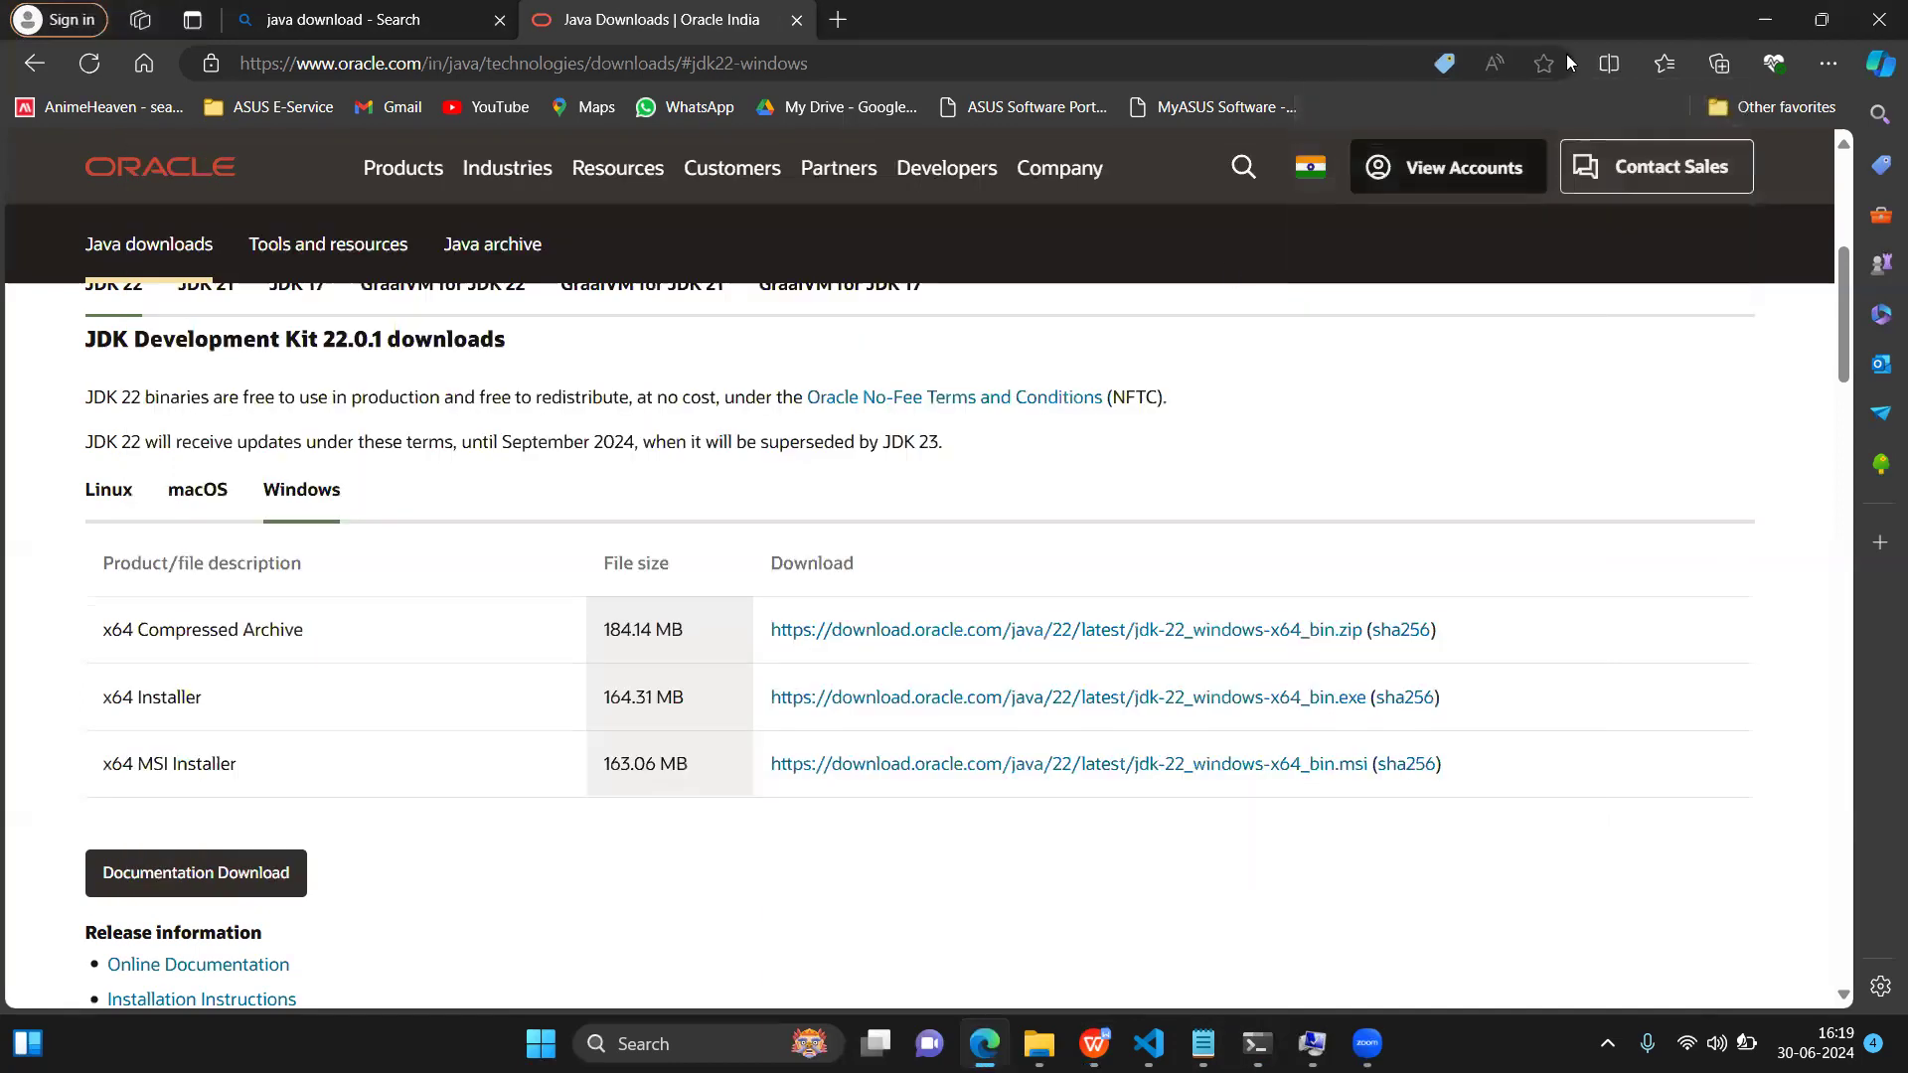
left_click(1809, 66)
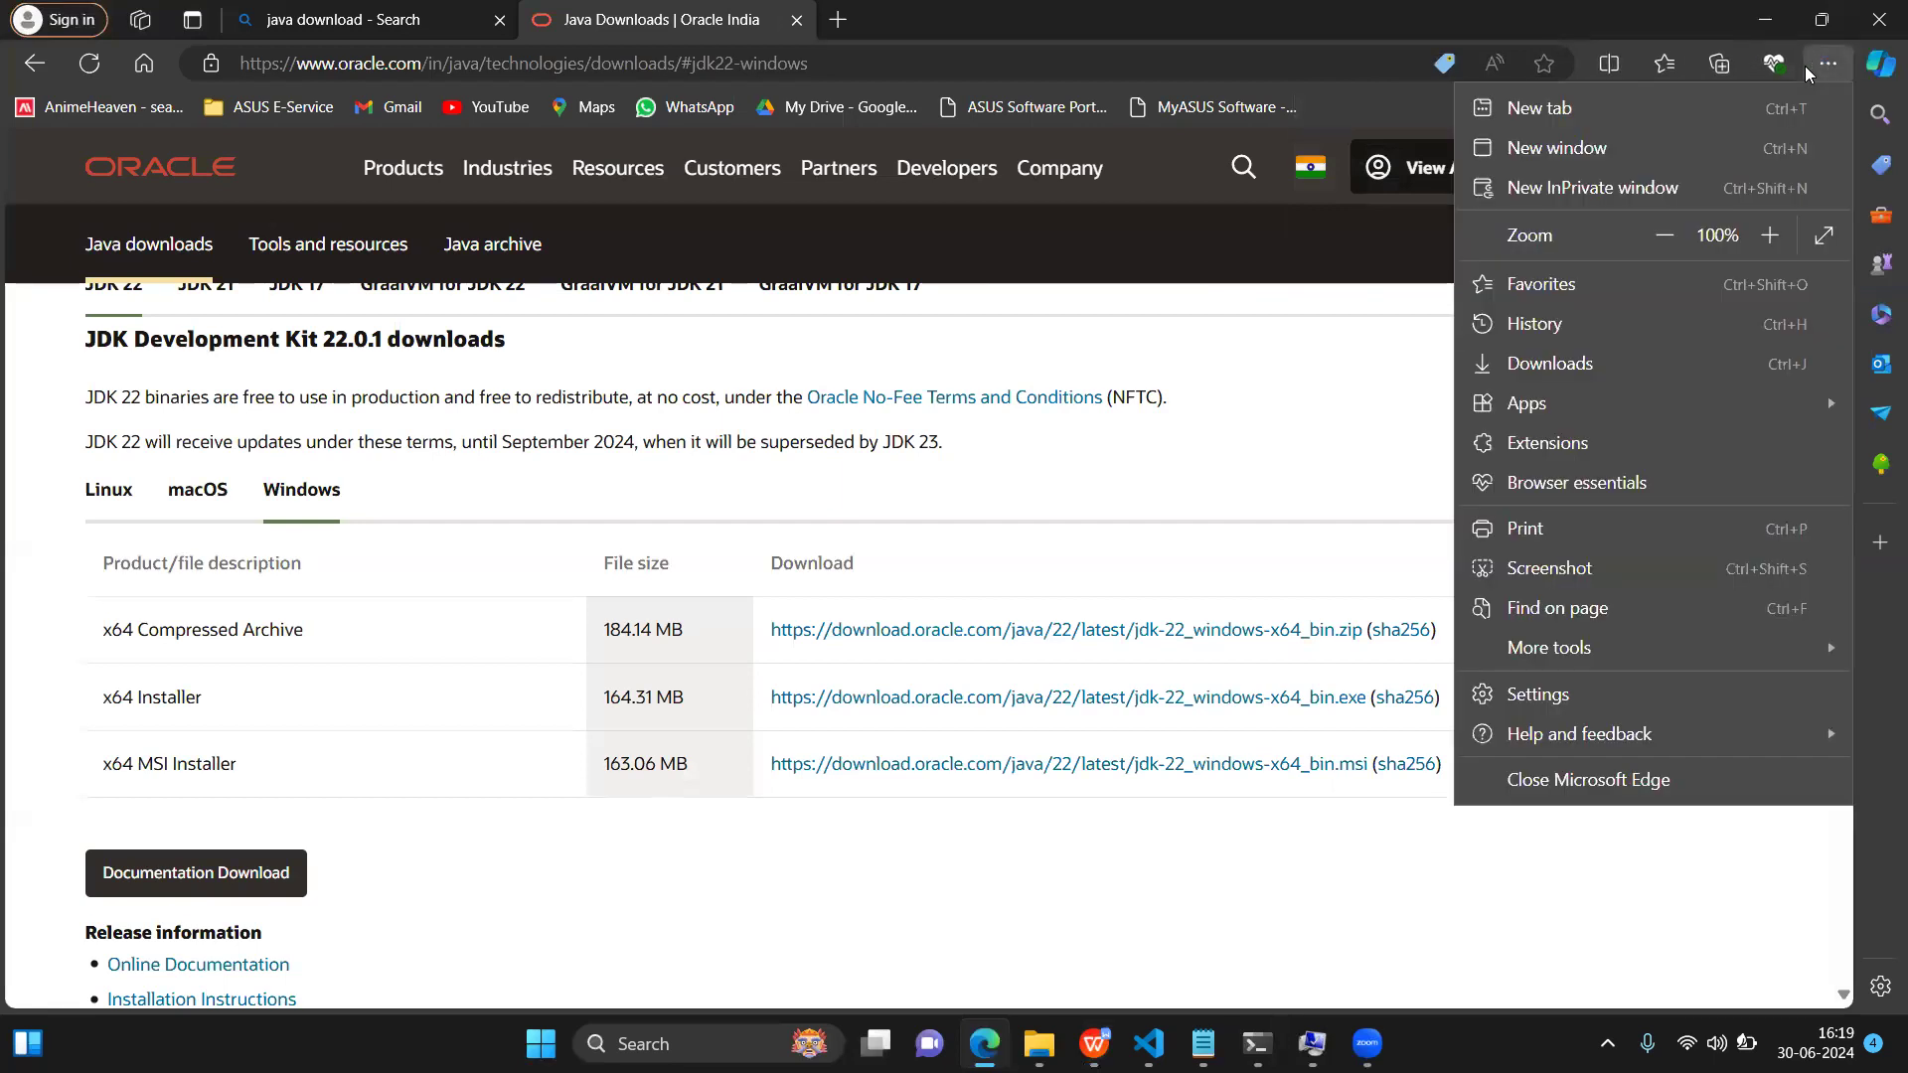
left_click(1591, 362)
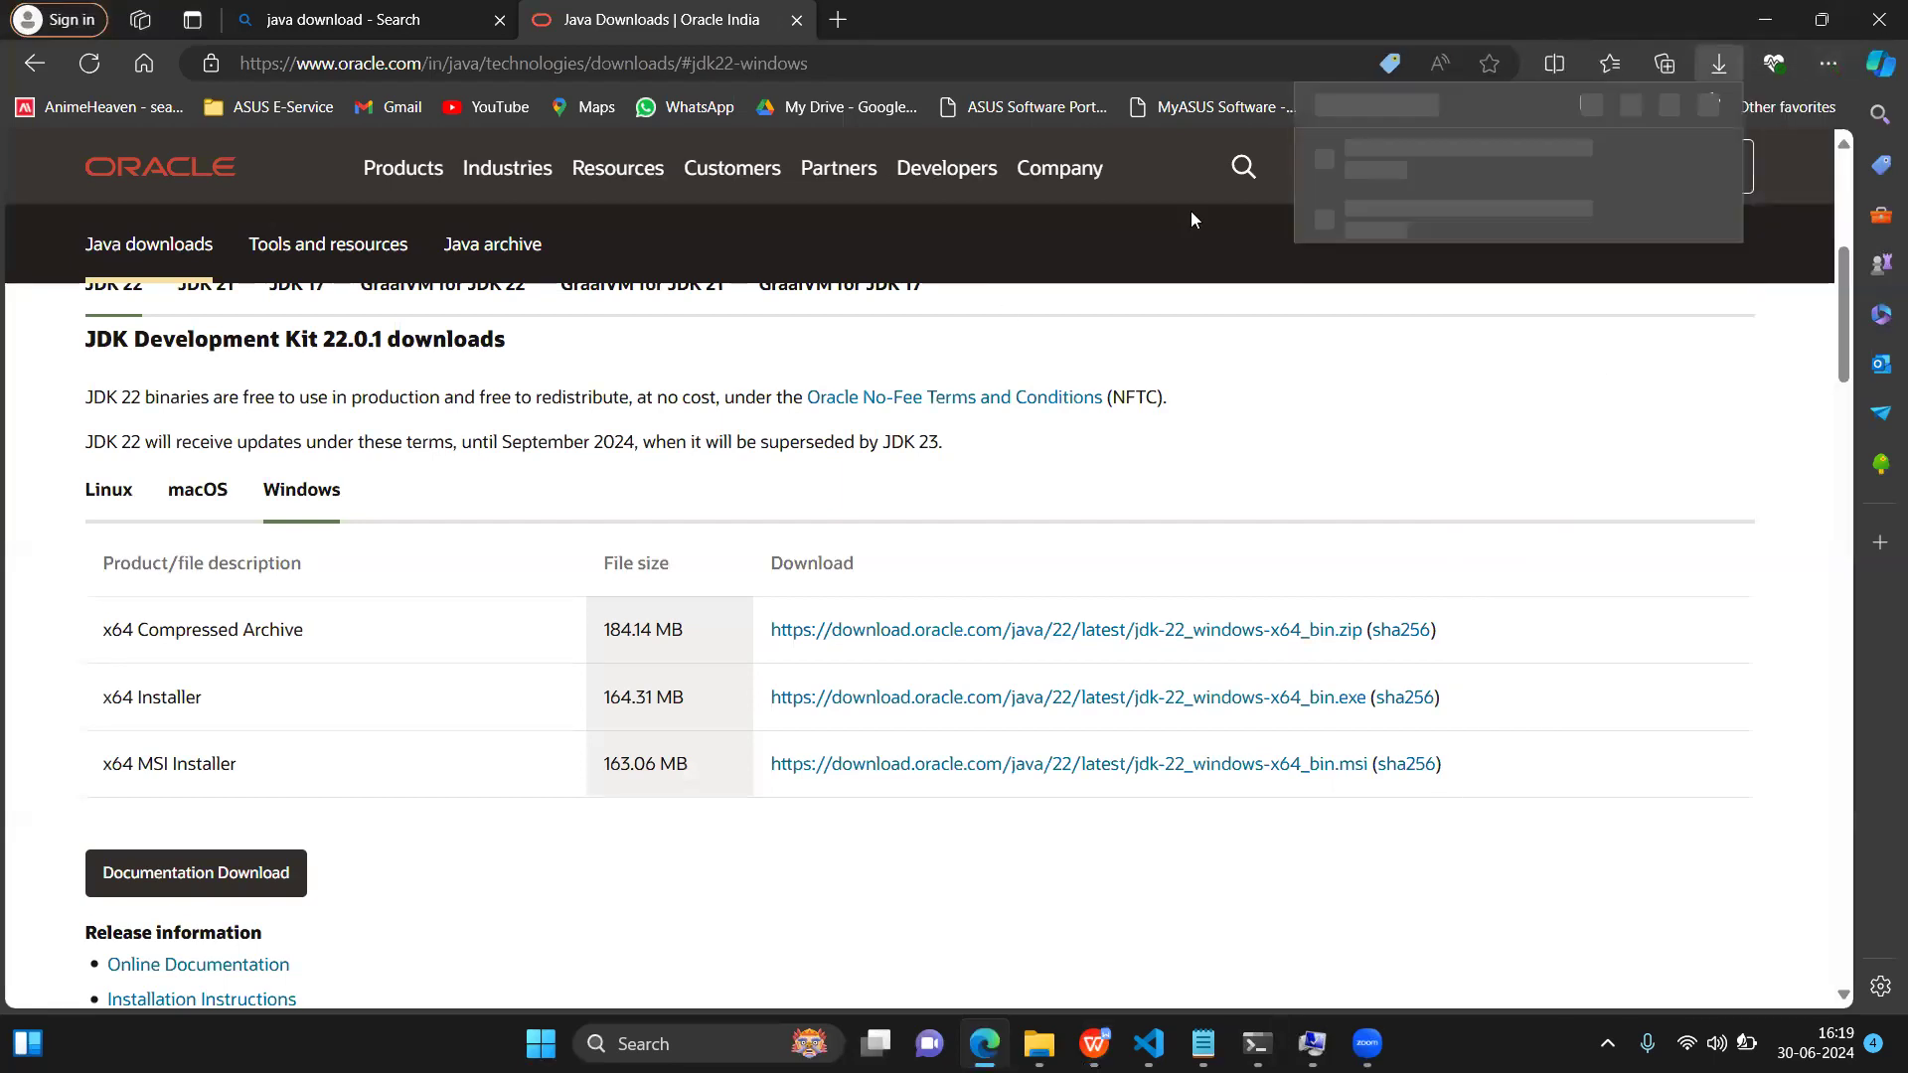
left_click(1362, 171)
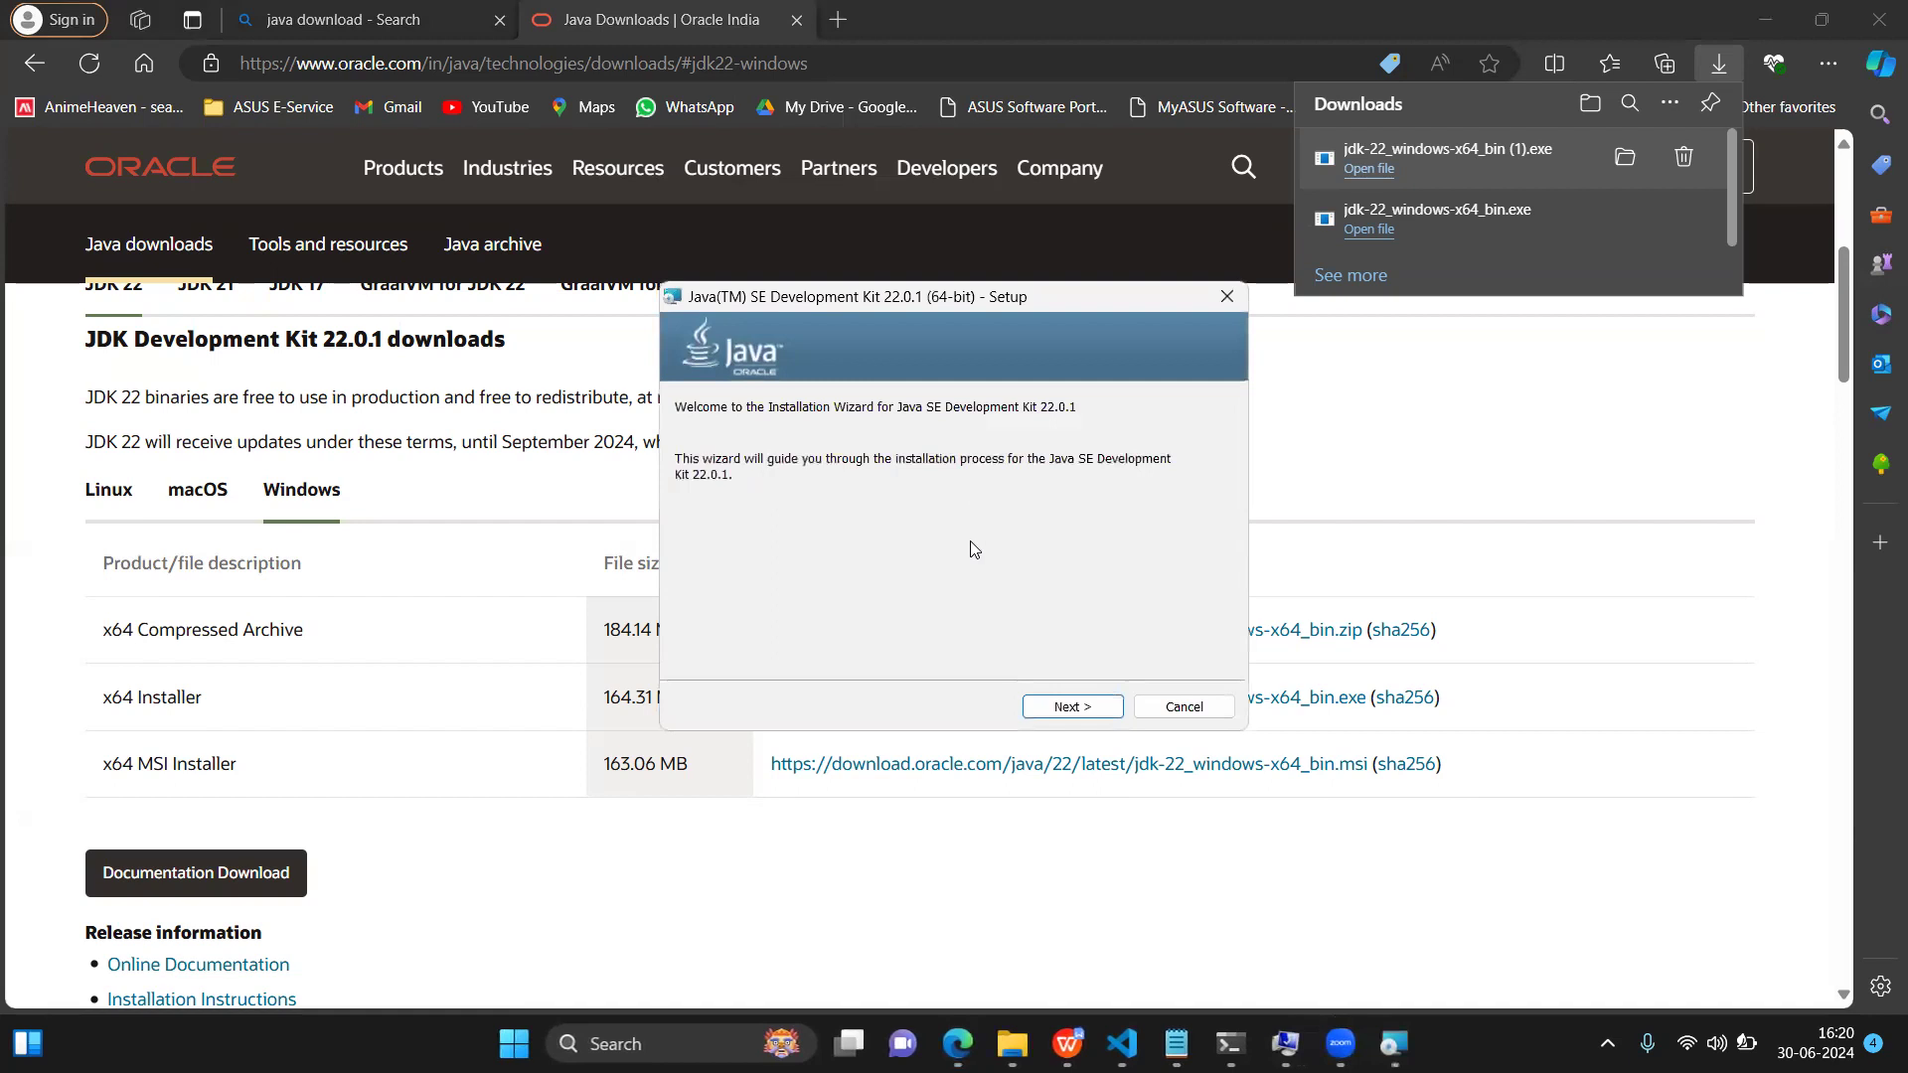
left_click(1073, 710)
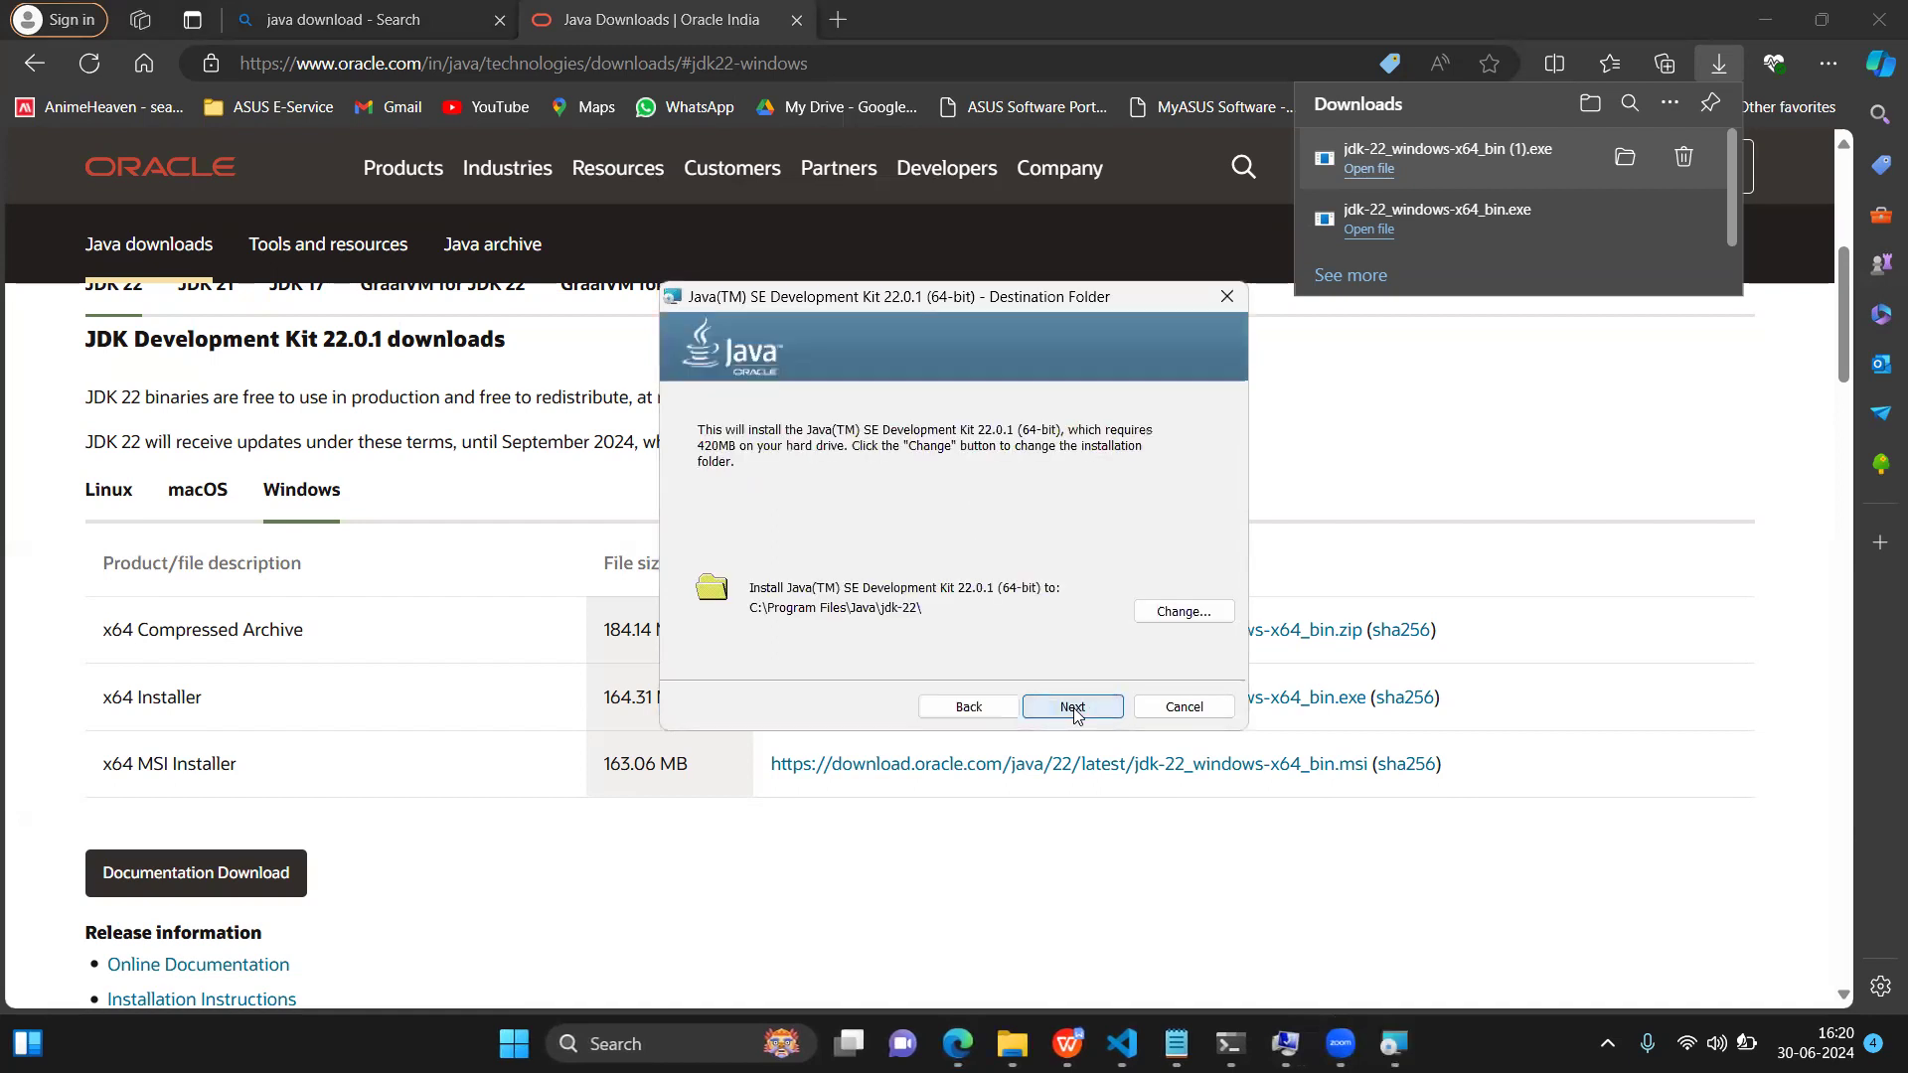
left_click(1073, 709)
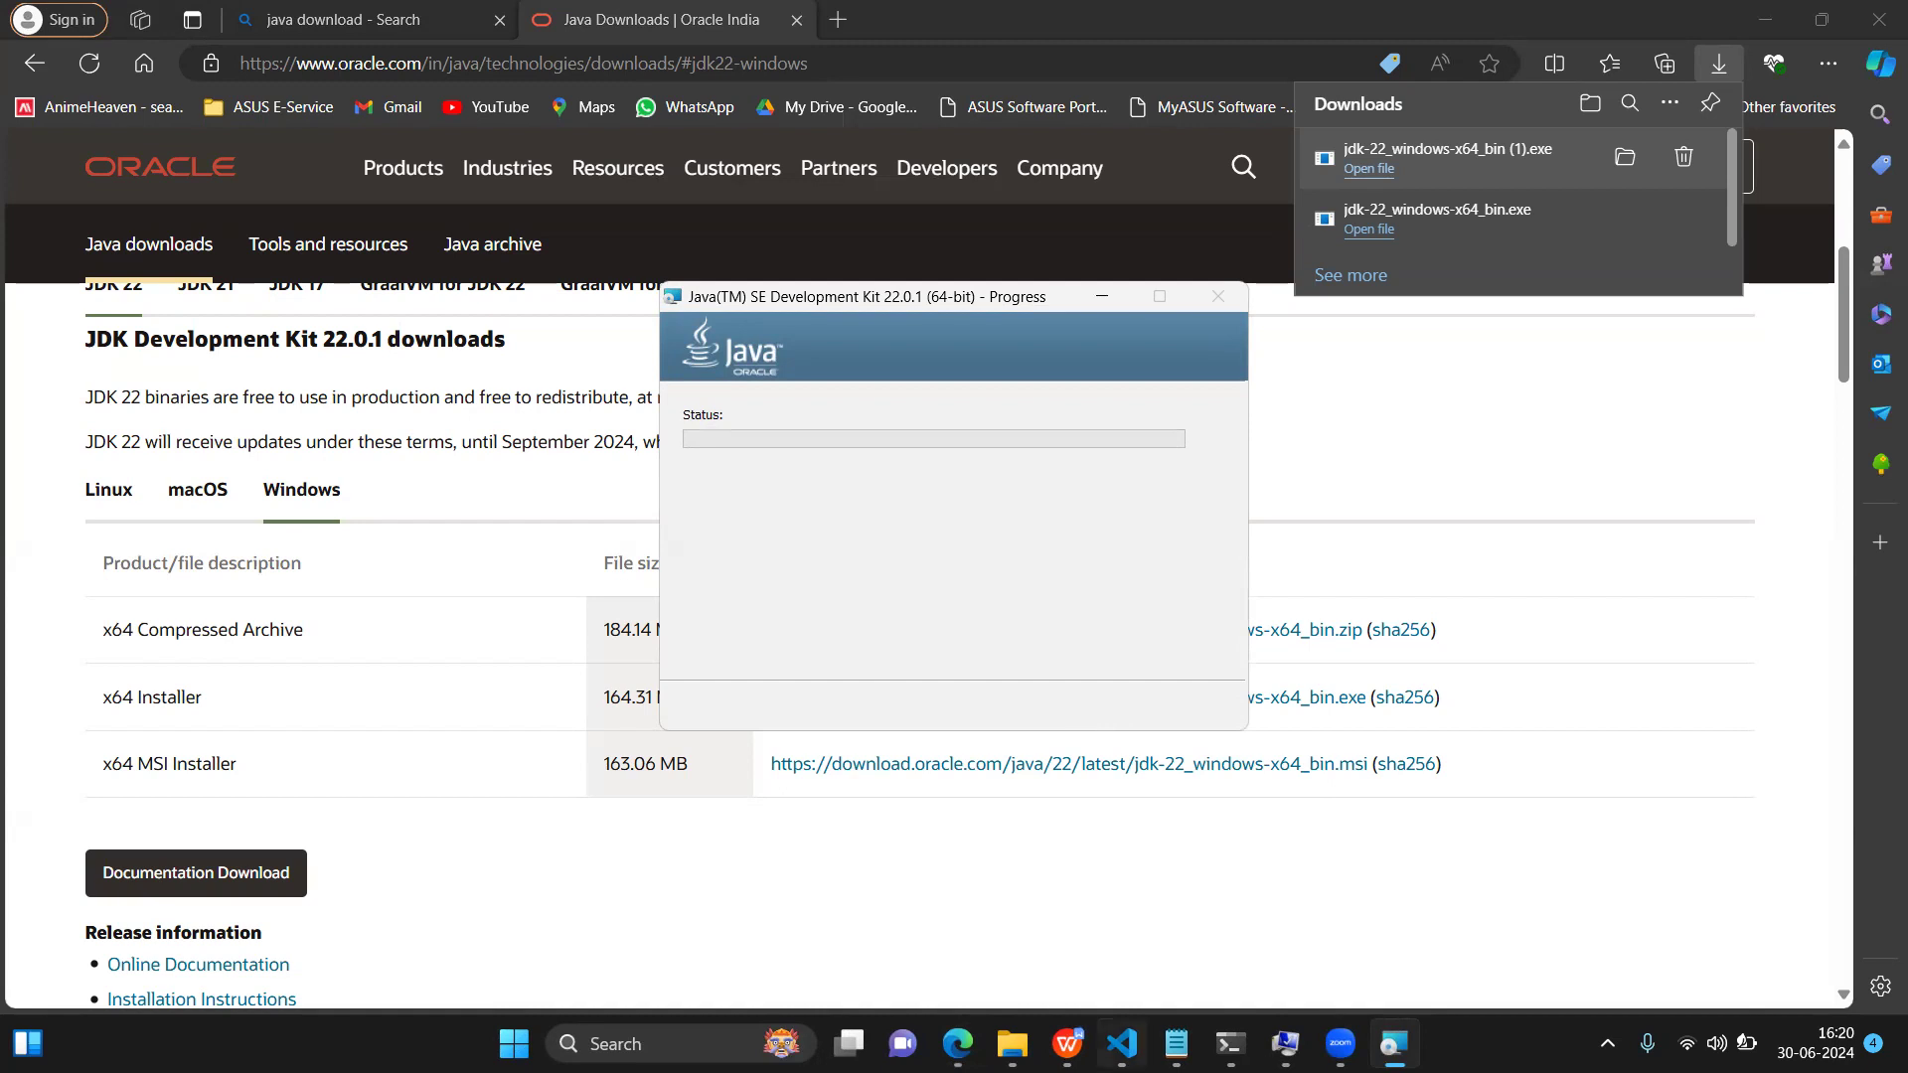
Step: Switch to WPS Office and add numbered item 1, "We need to go to java official website(oracle).", under the install heading
left_click(1069, 1043)
type("1. We need to ")
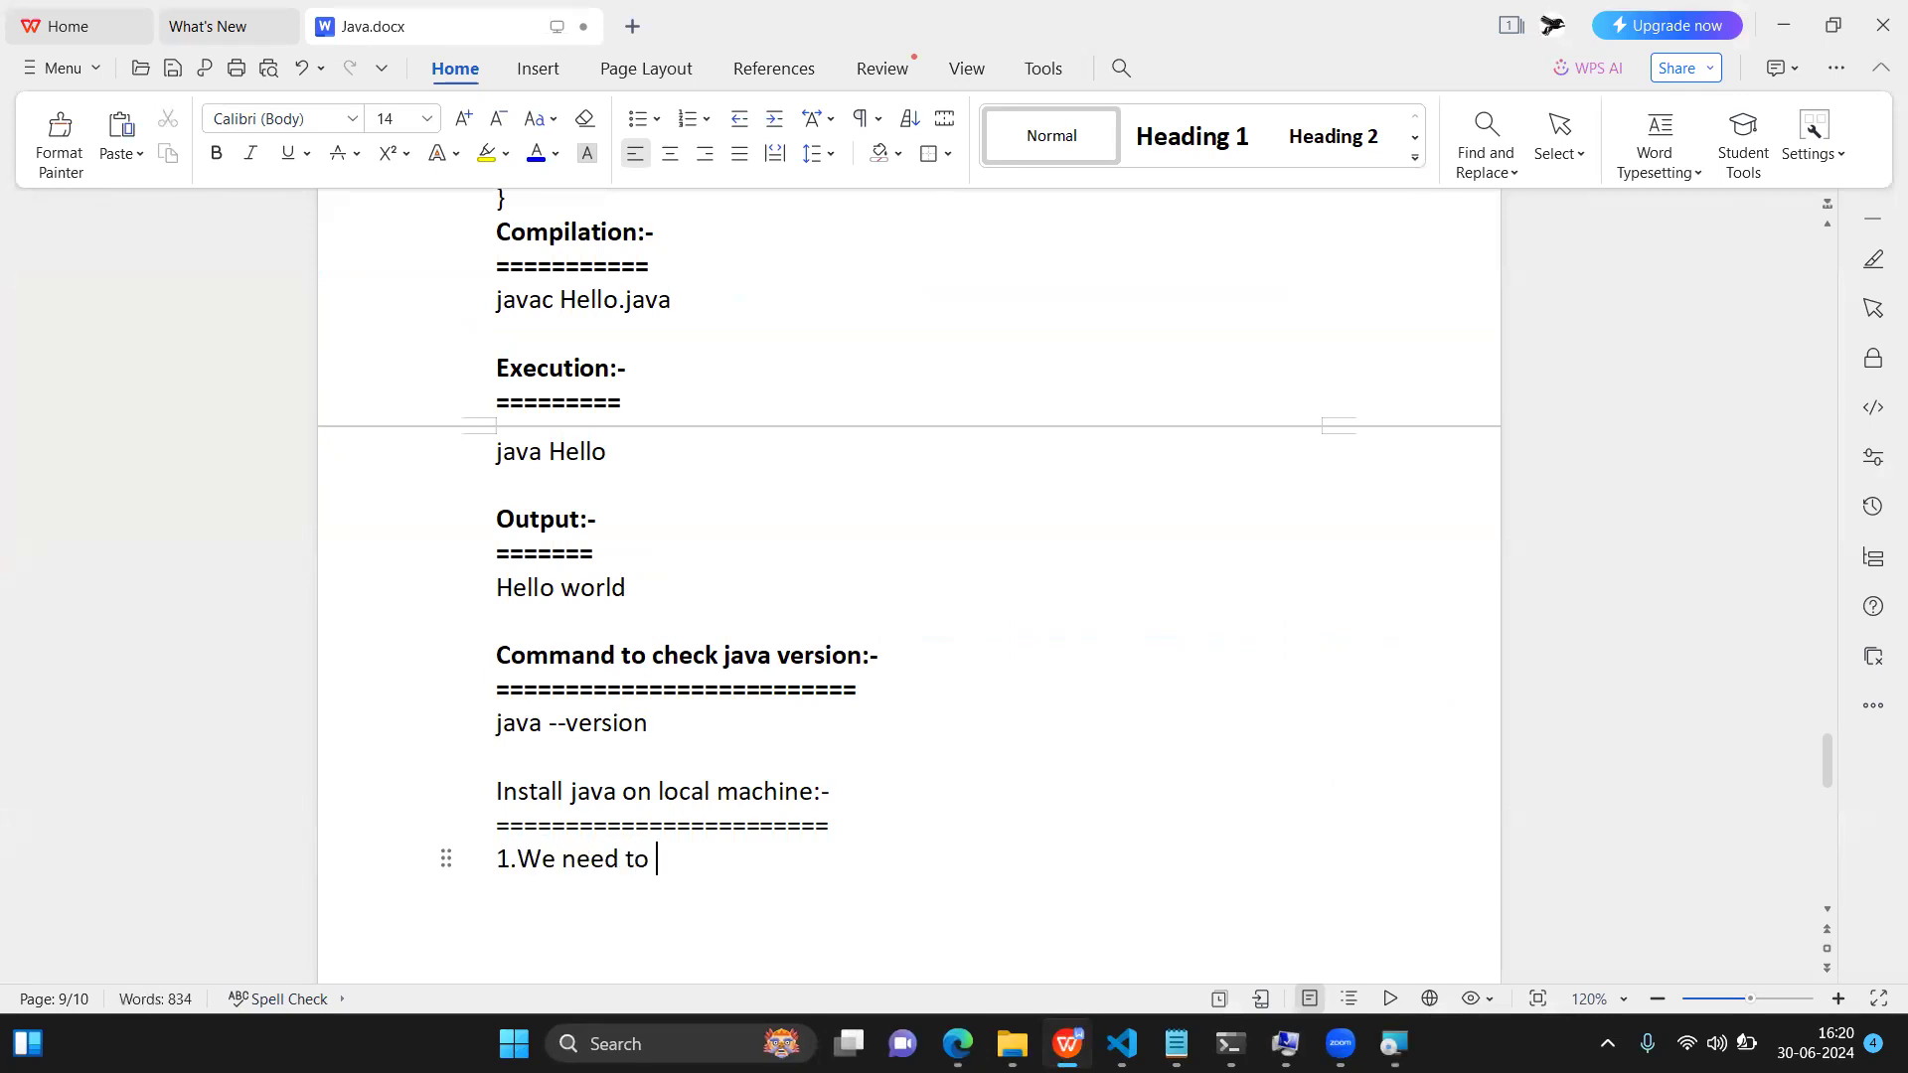
type("go to java offi")
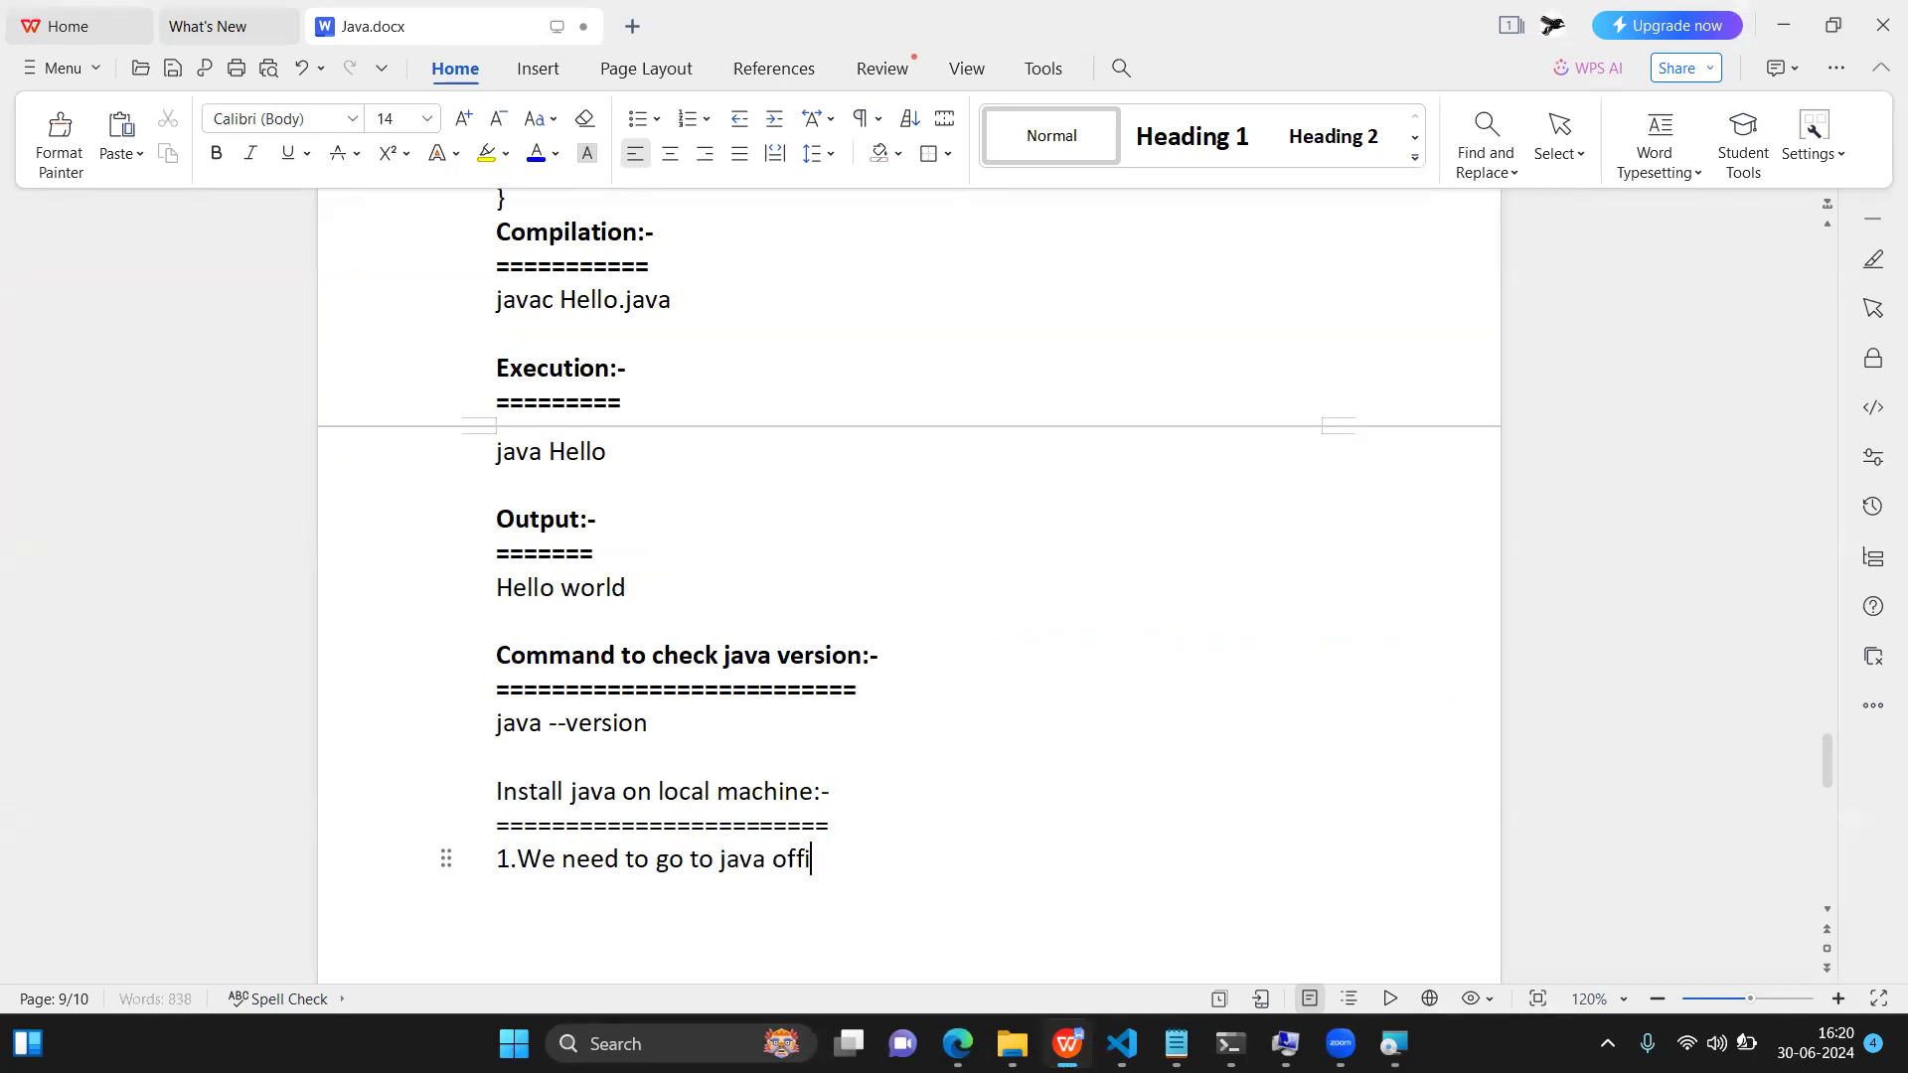
type("cial websi")
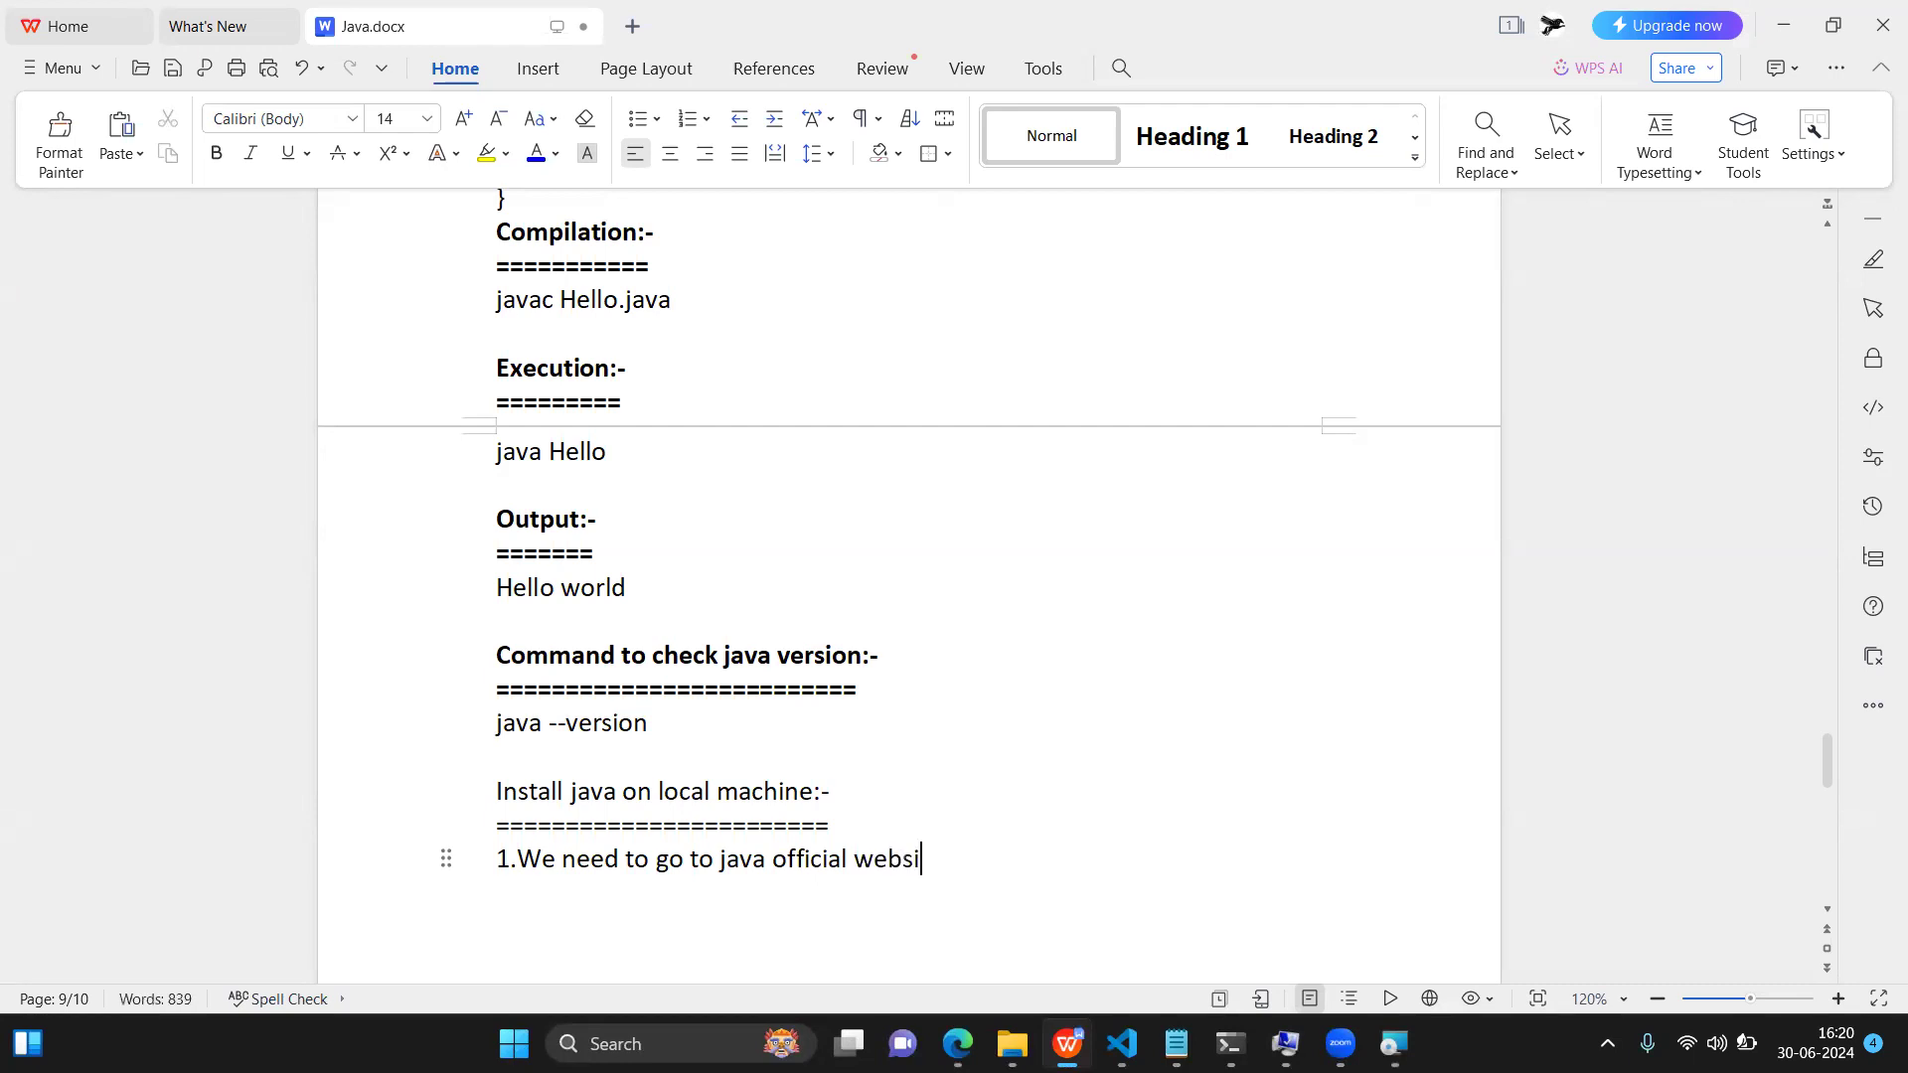
type("te(oracle).")
key("Return")
key("BackSpace")
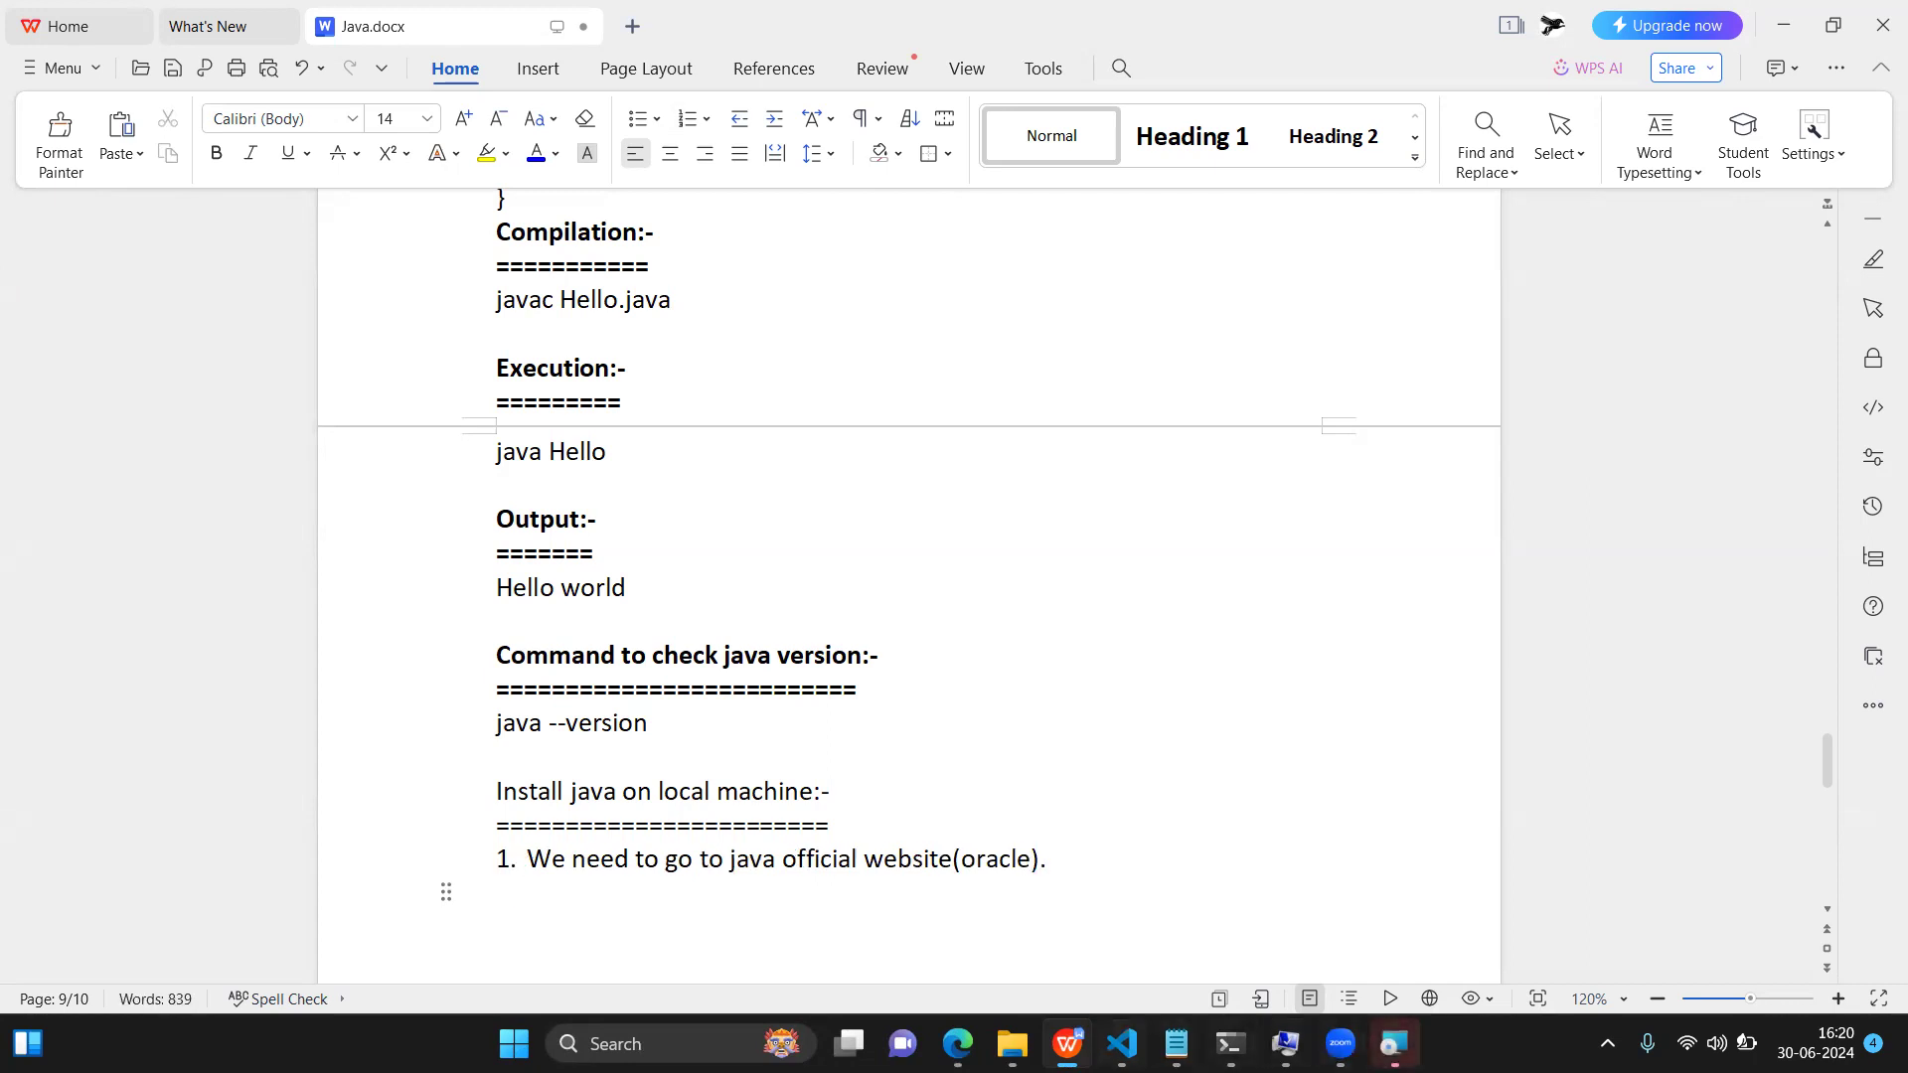
Step: Copy the Oracle Java downloads page address from Edge and paste it as a link below item 1 in Java.docx
left_click(954, 914)
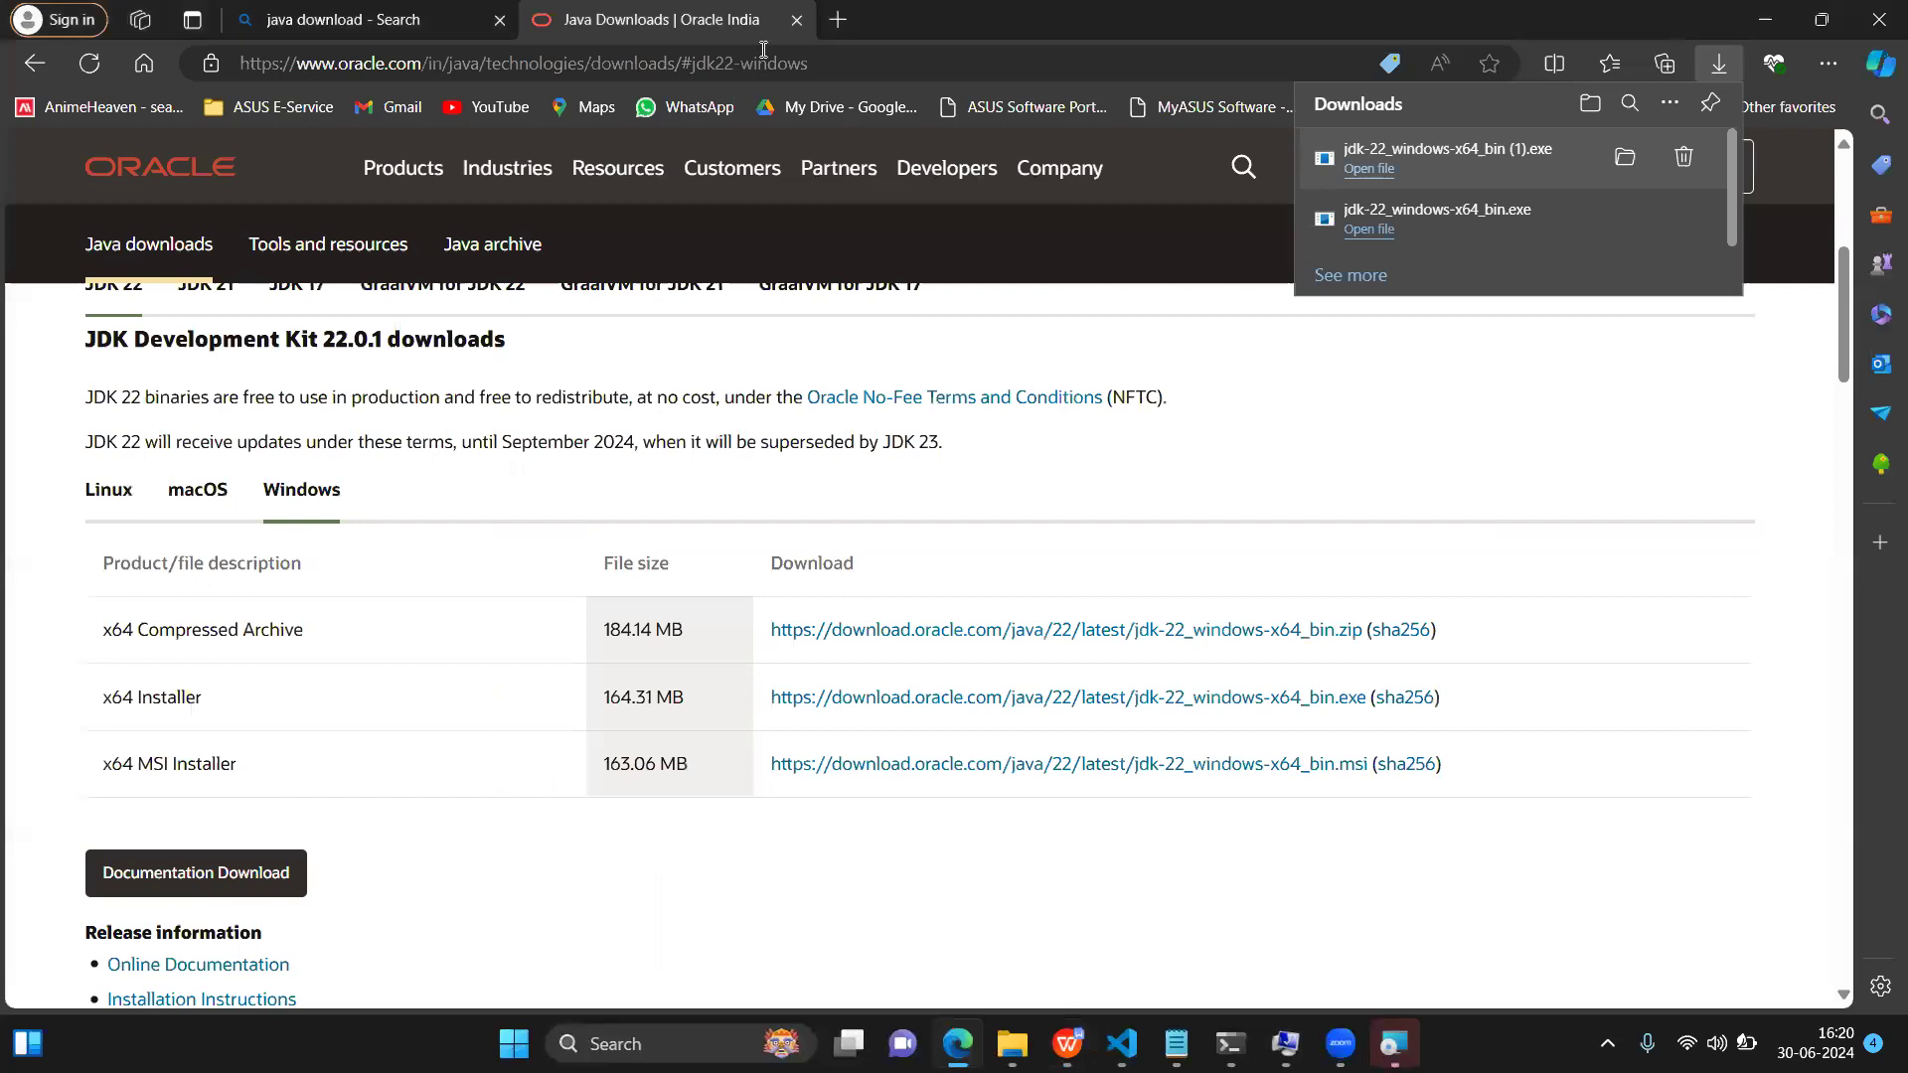
left_click(831, 53)
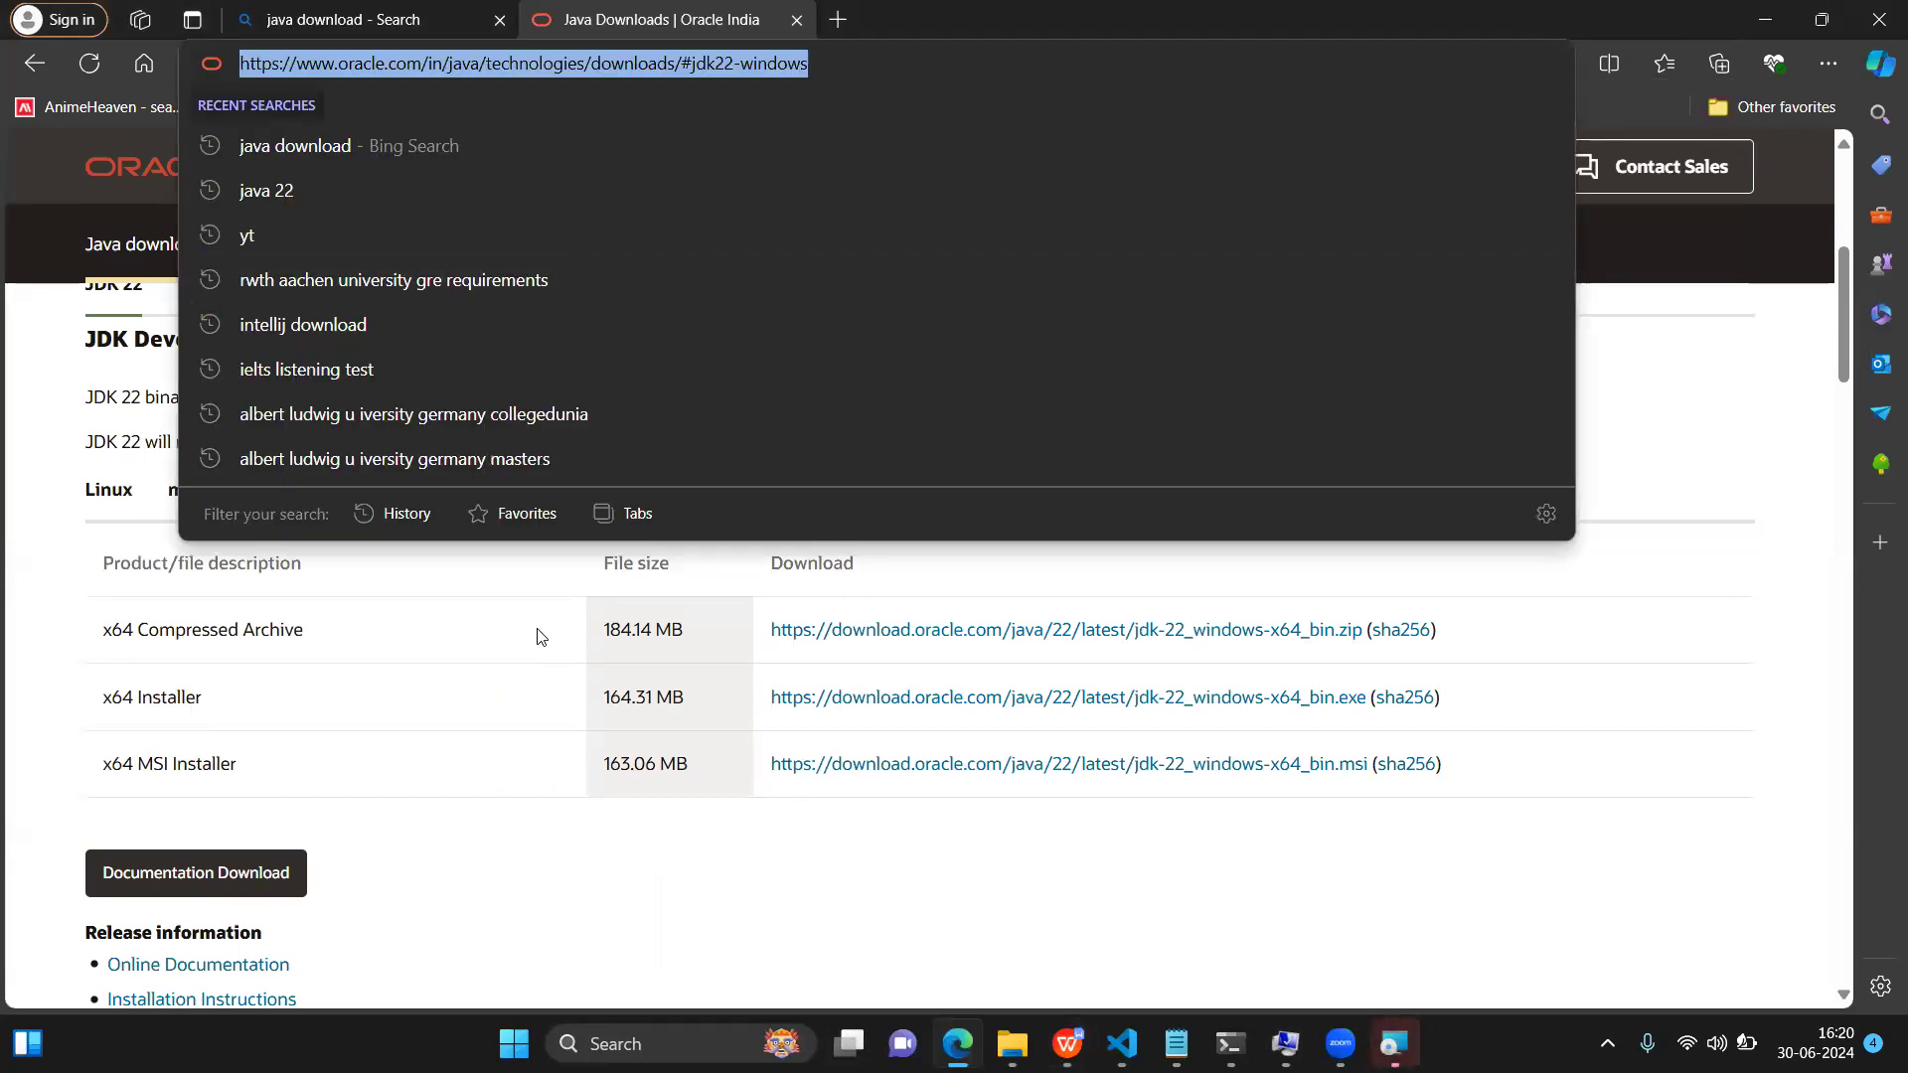
left_click(617, 839)
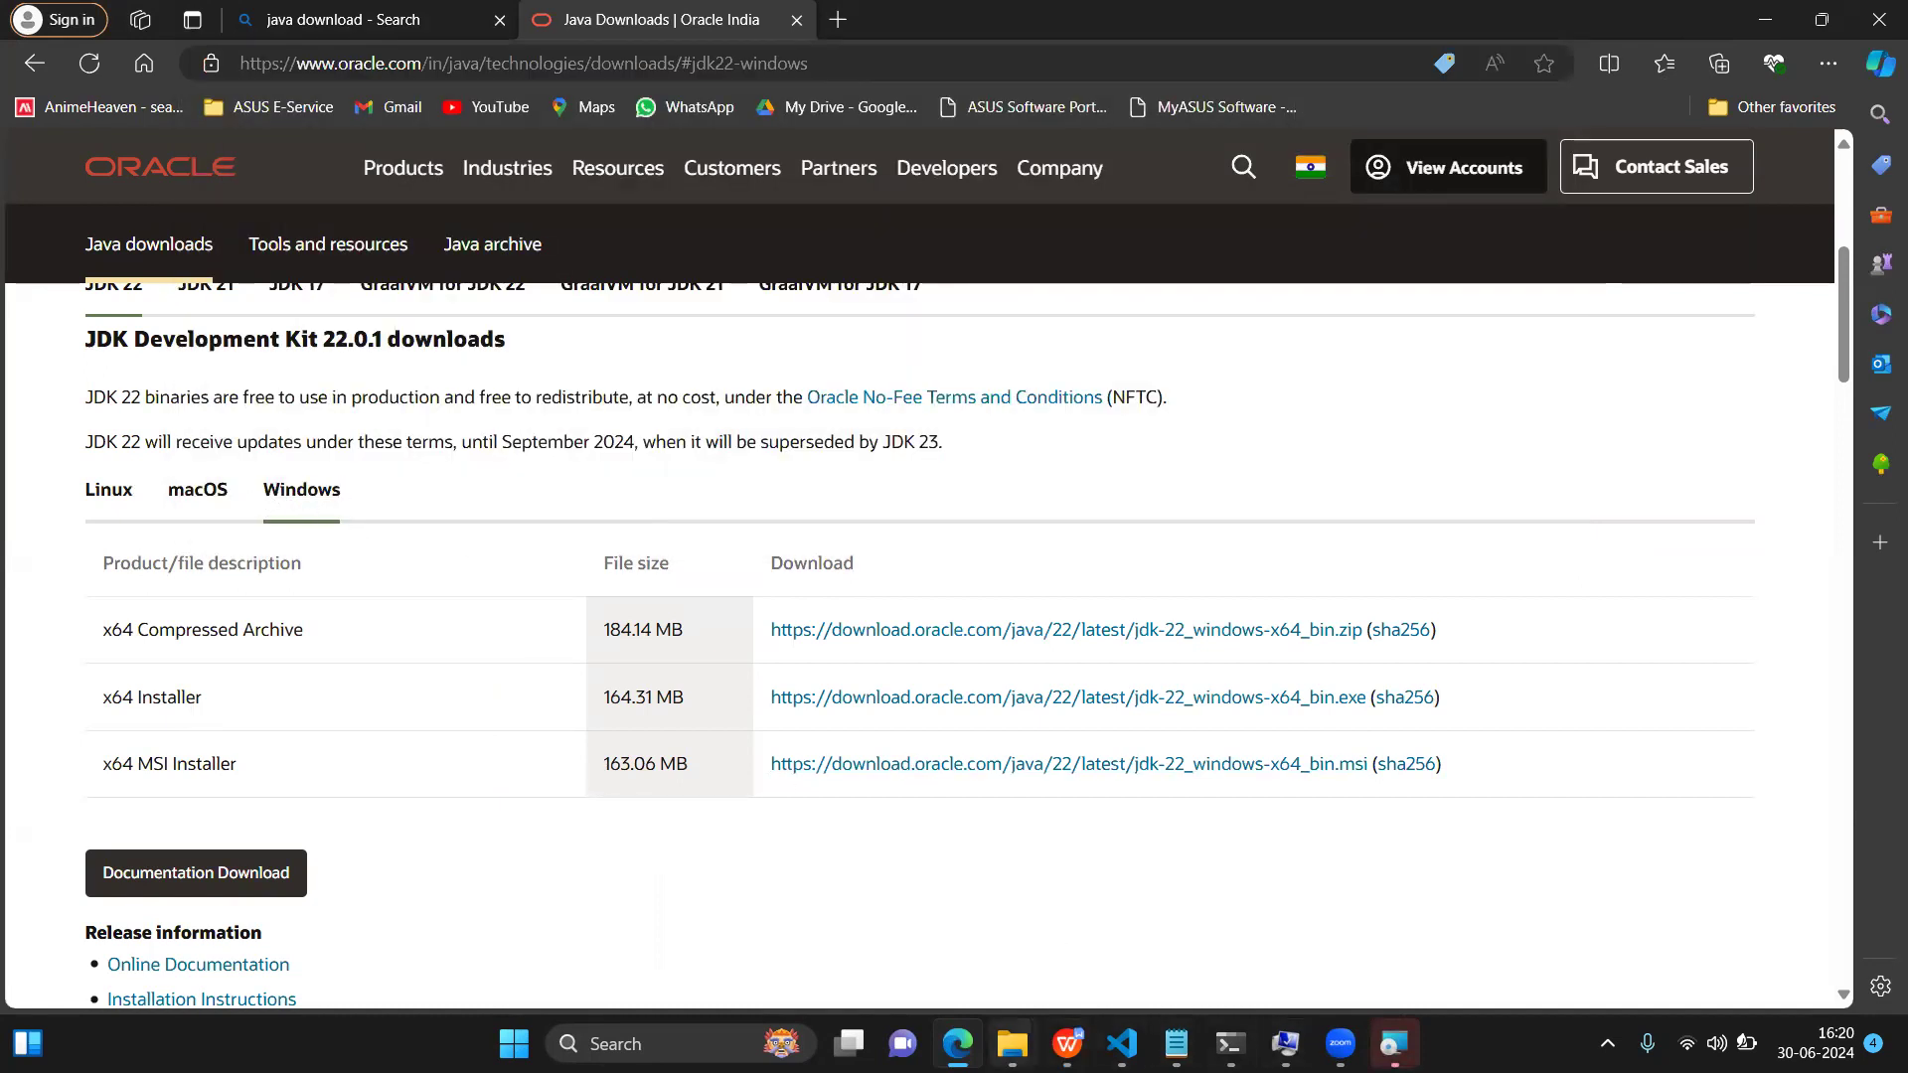
left_click(1067, 1043)
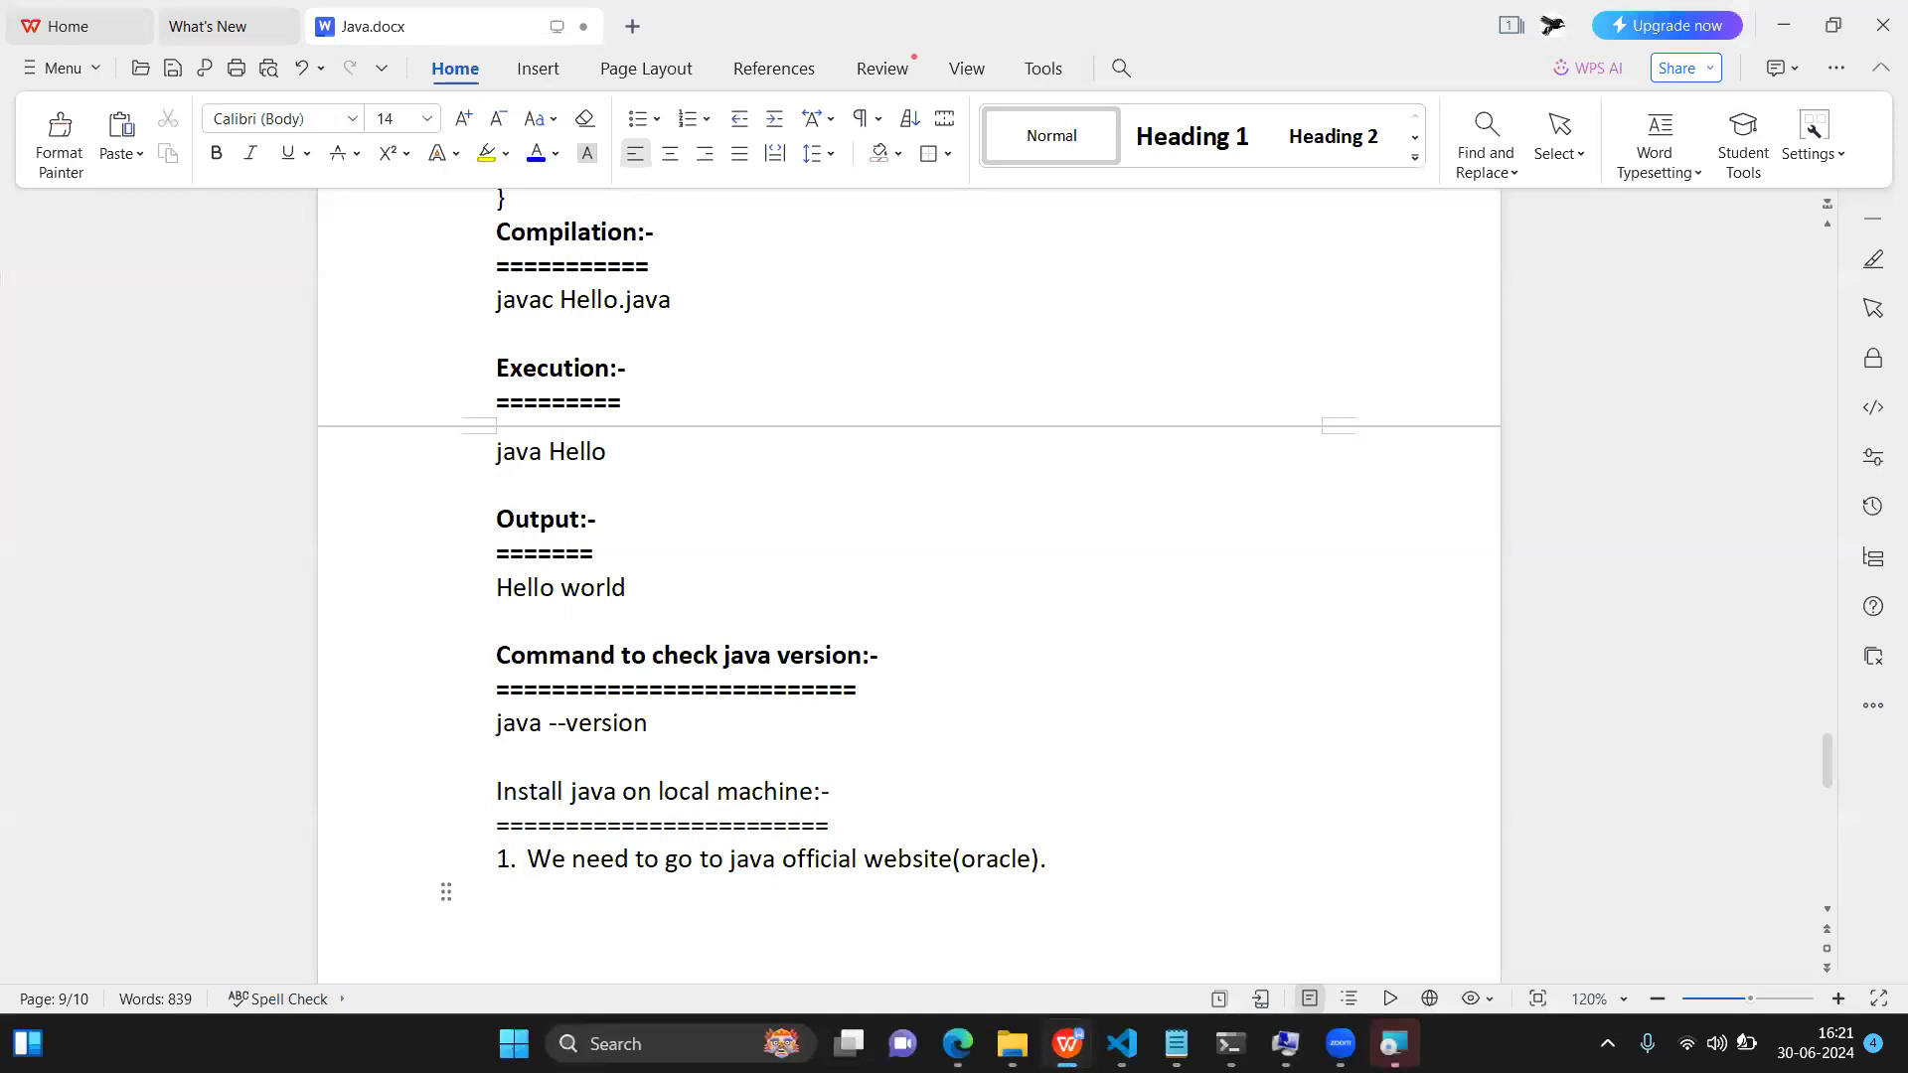
type("Java Downloads | Oracle India")
key("Return")
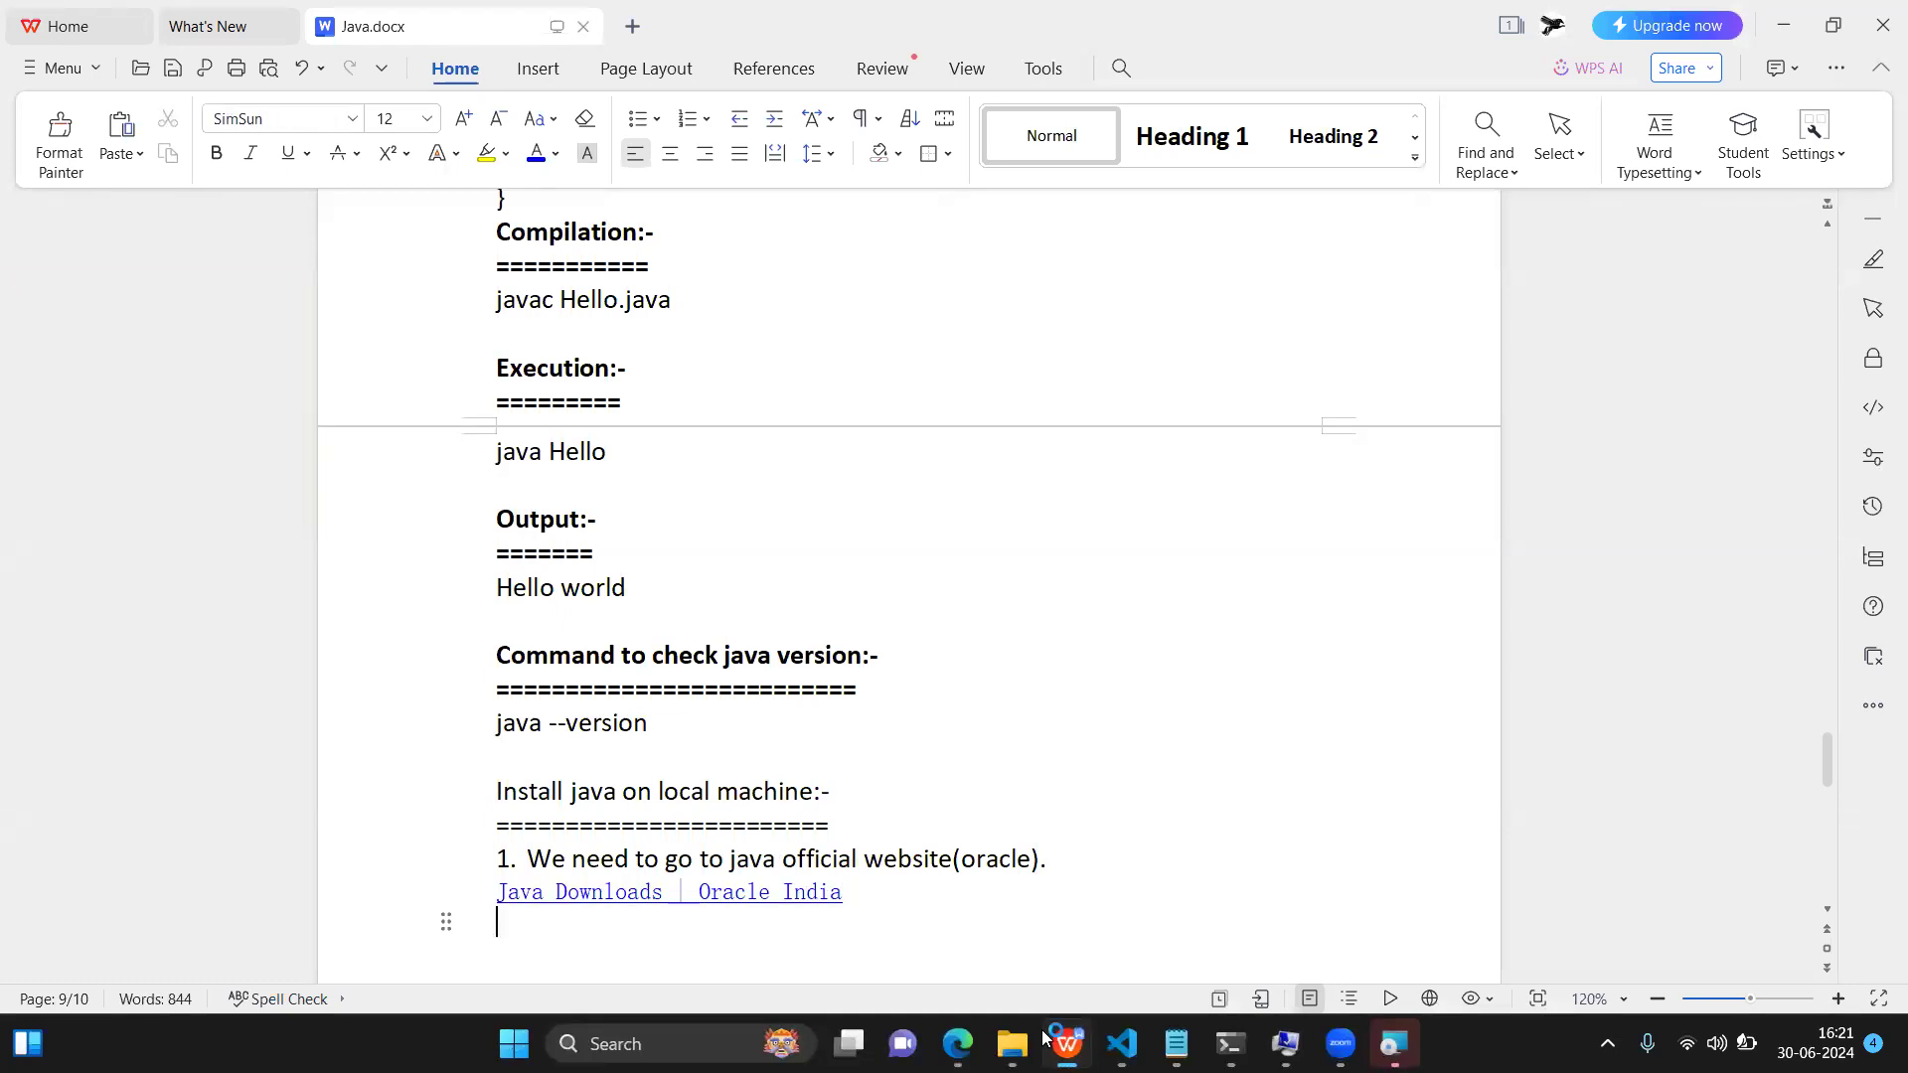
Step: Copy the Oracle downloads page address again and paste it as plain text below the code in Hello.java in Notepad
mouse_move(957, 1043)
left_click(955, 924)
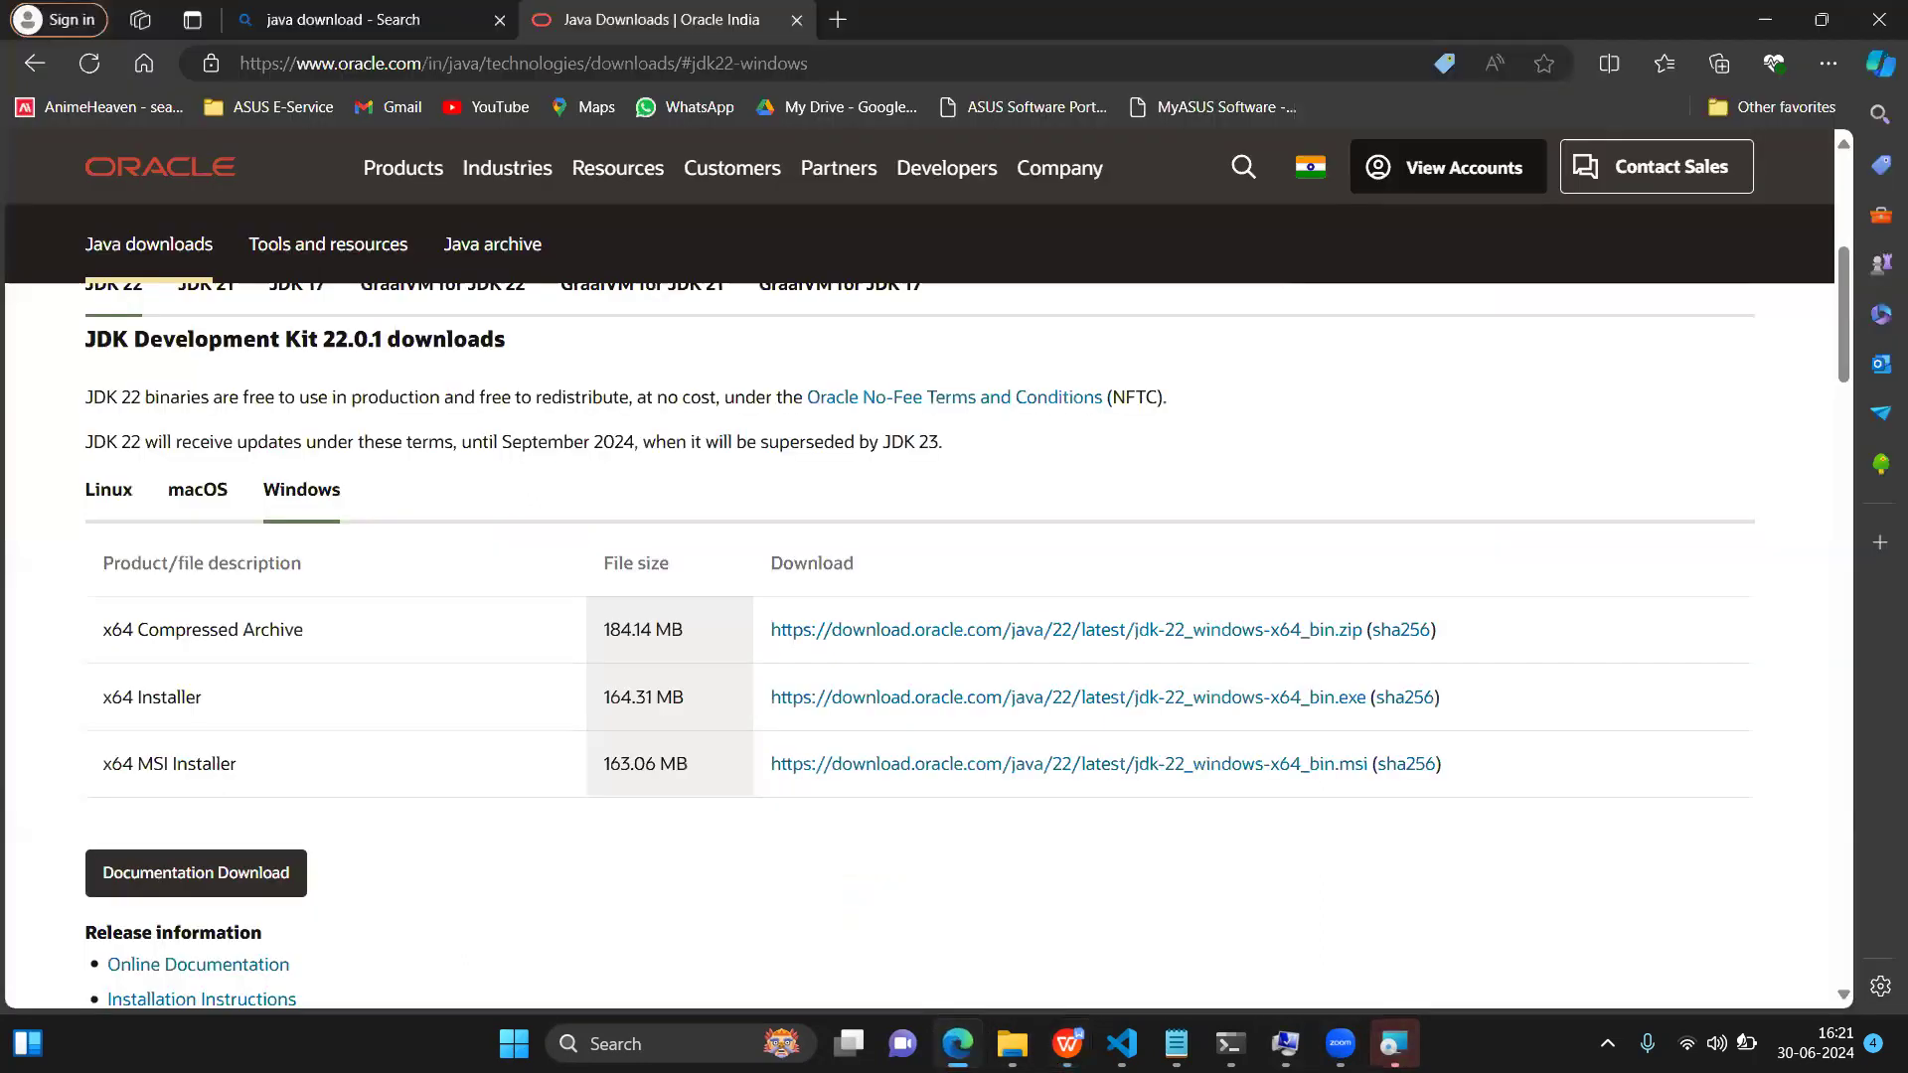
left_click_drag(856, 64, 105, 69)
key("ctrl+c")
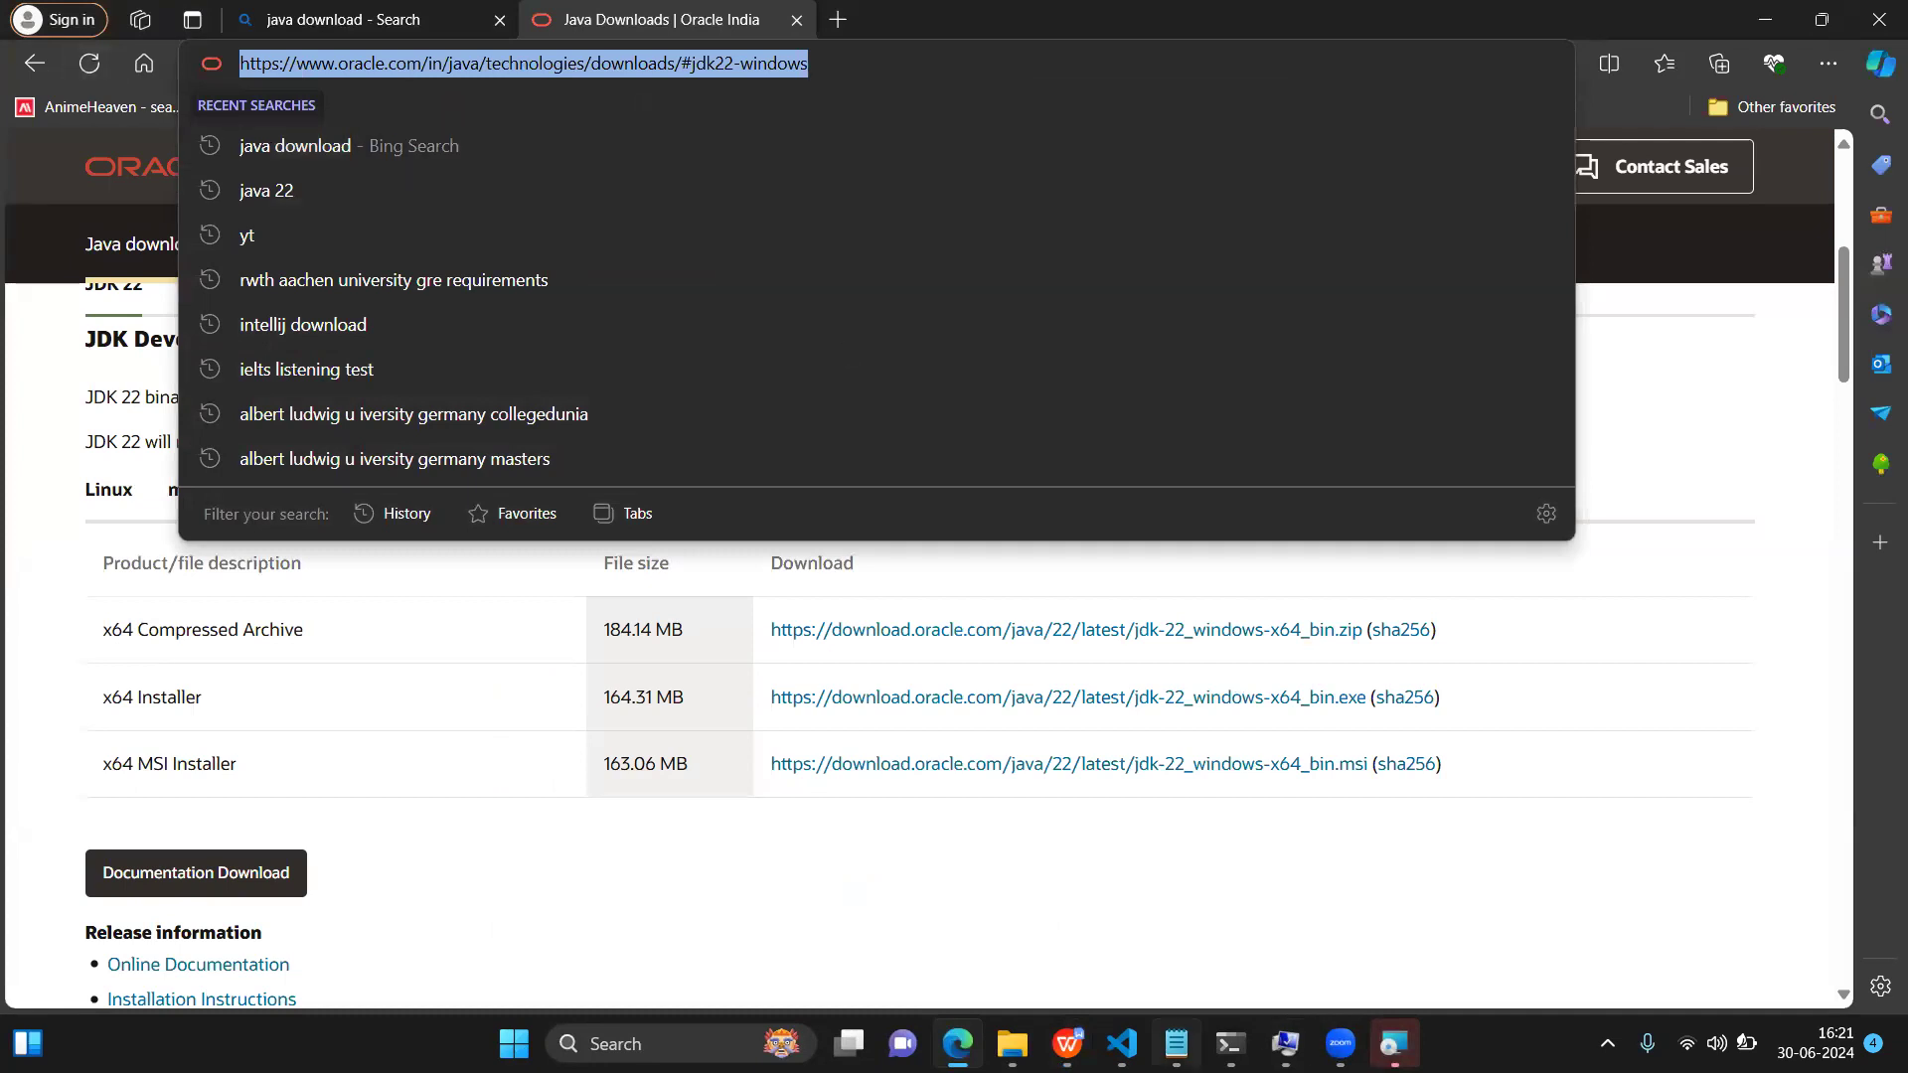
left_click(1177, 1043)
left_click(1131, 314)
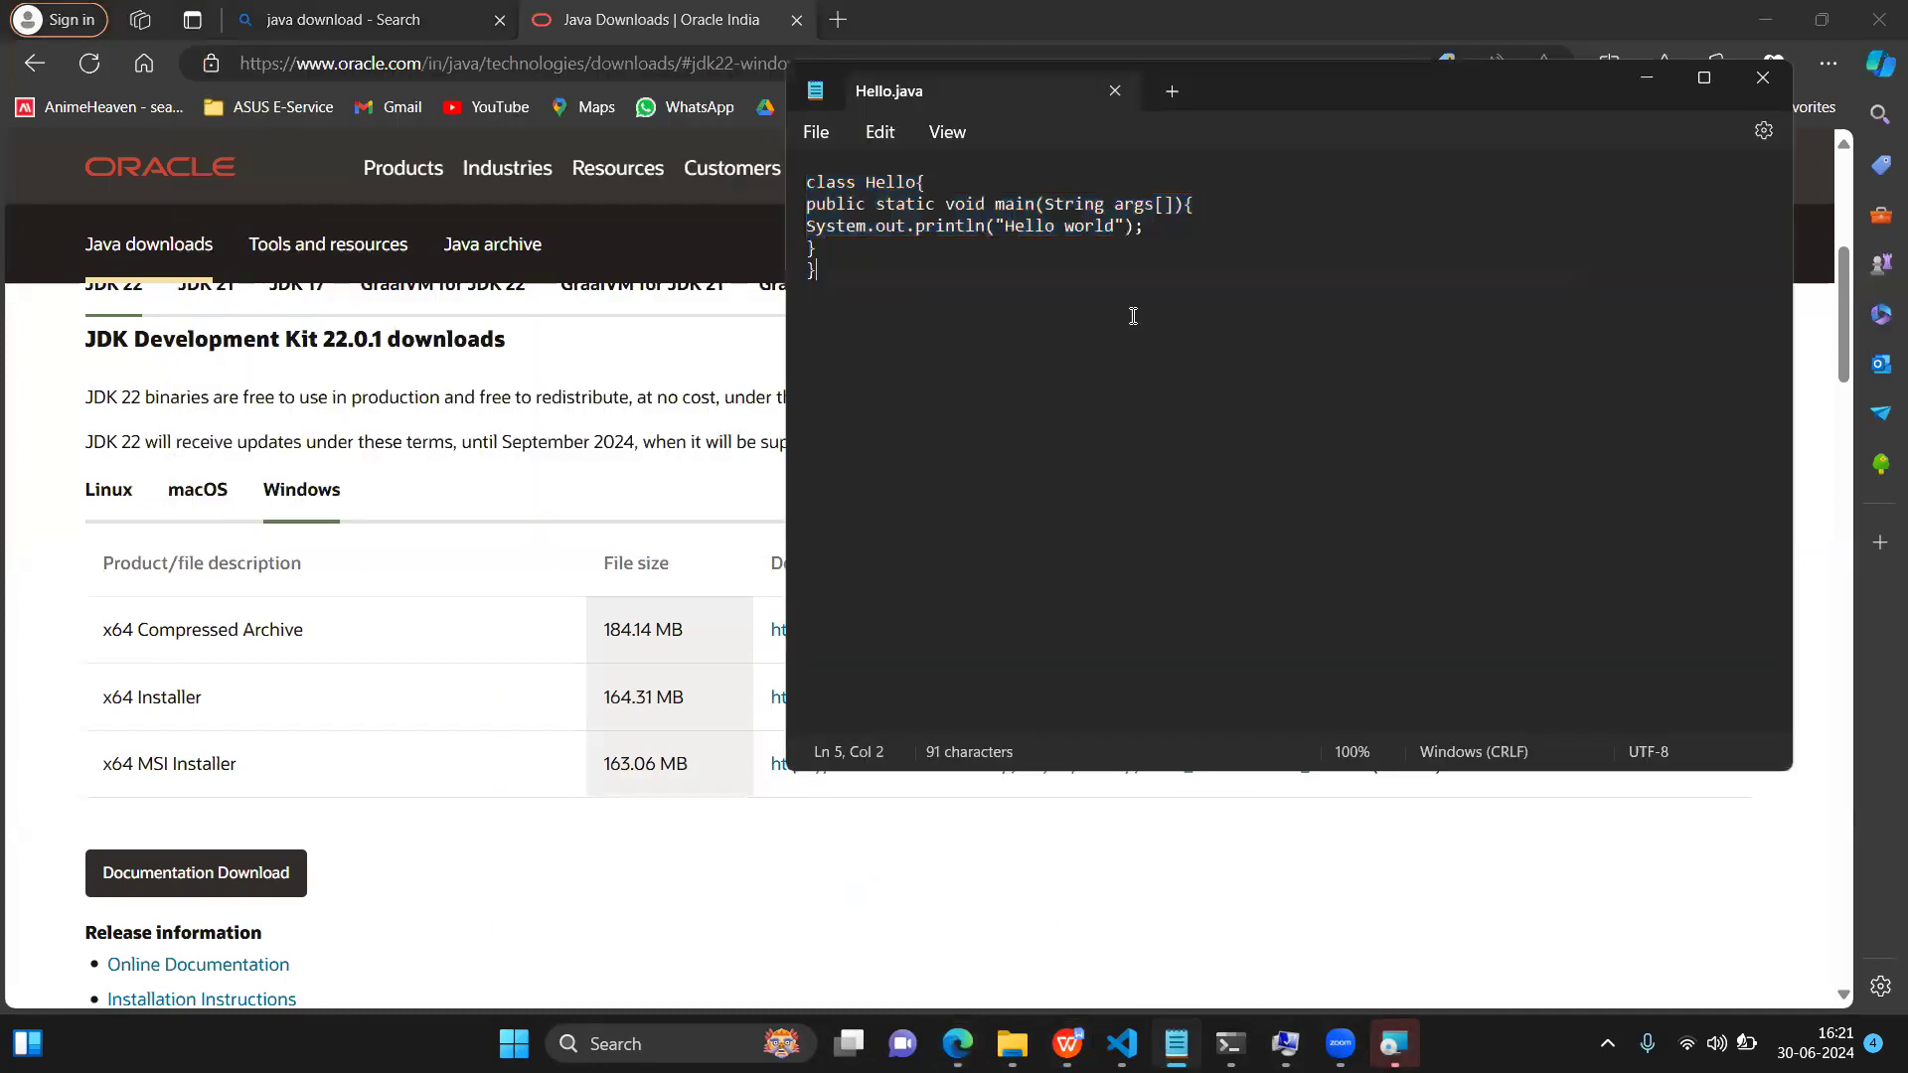
key("Return")
key("ctrl+v")
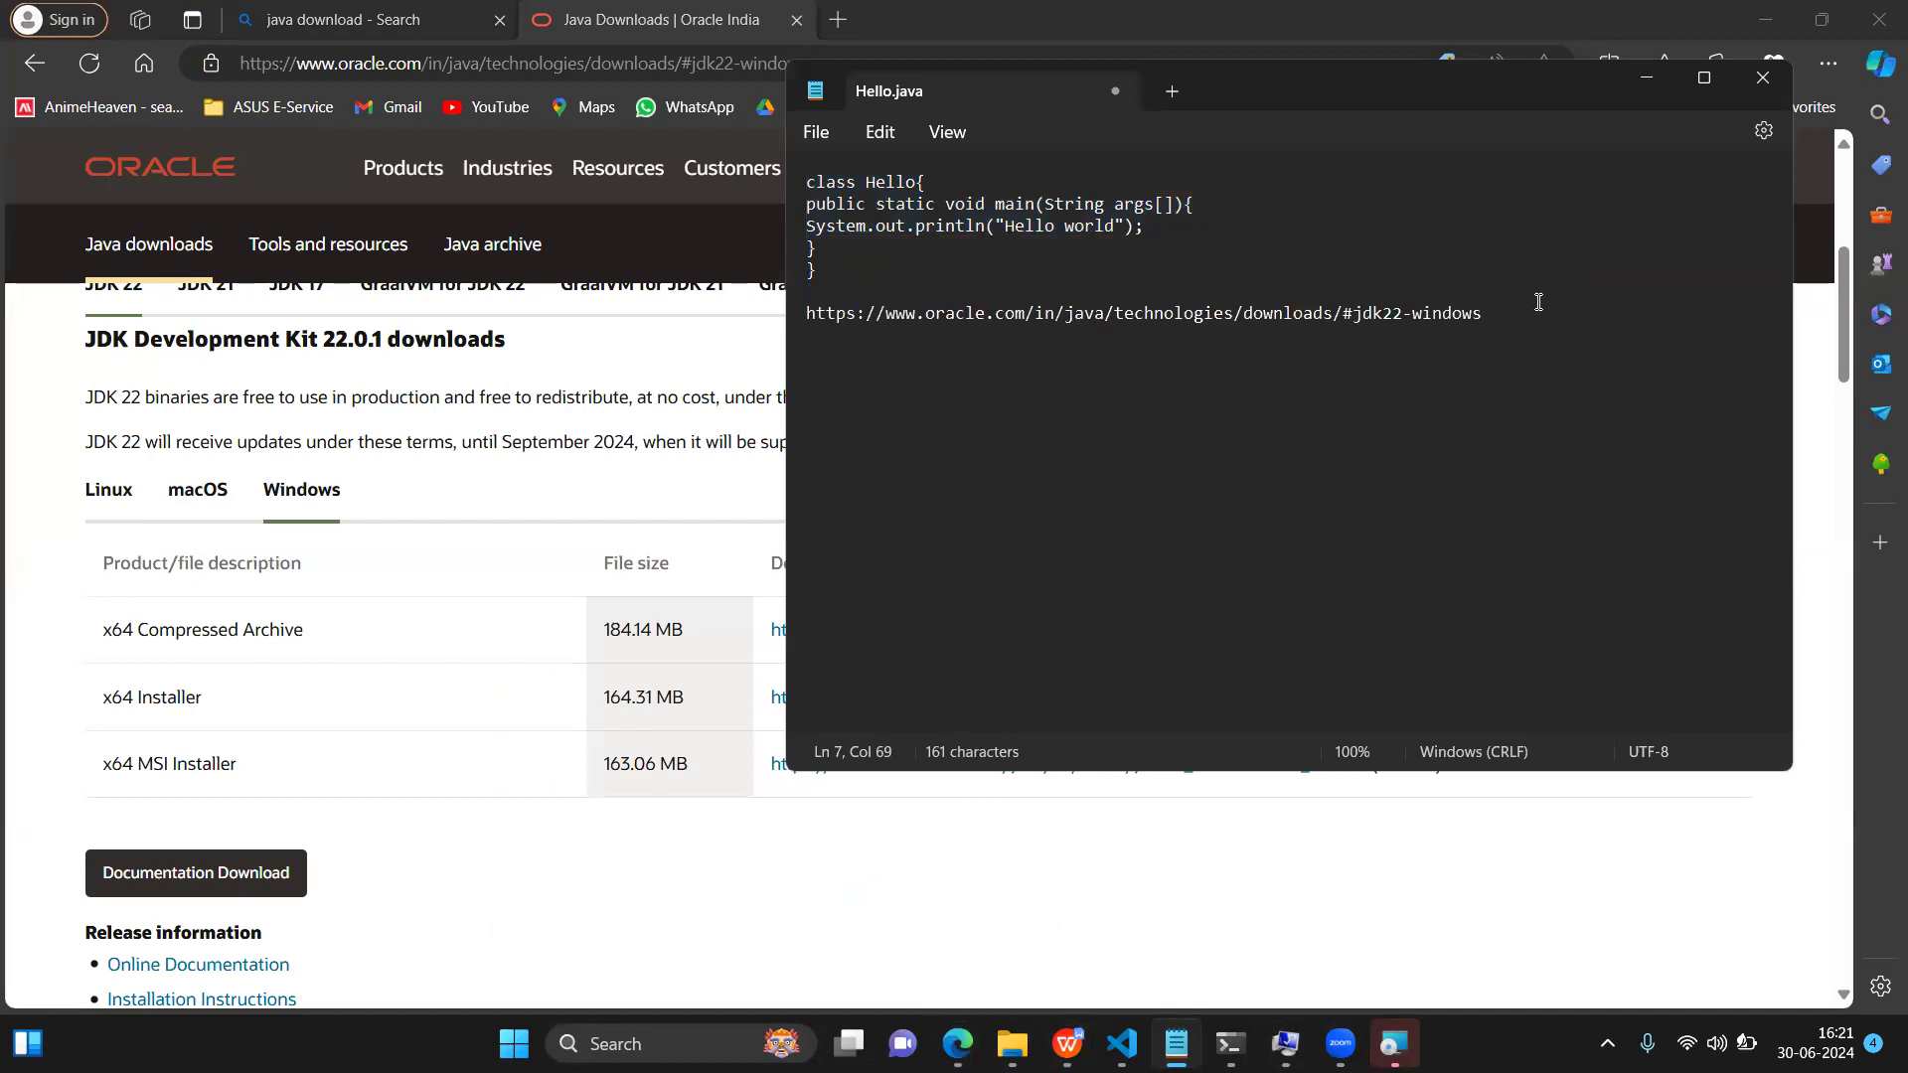
Step: Copy the Oracle address from Hello.java, replace the link below item 1 in Java.docx in WPS Office with it, and start item 2
left_click_drag(1518, 296, 823, 325)
key("ctrl+c")
double_click(1211, 319)
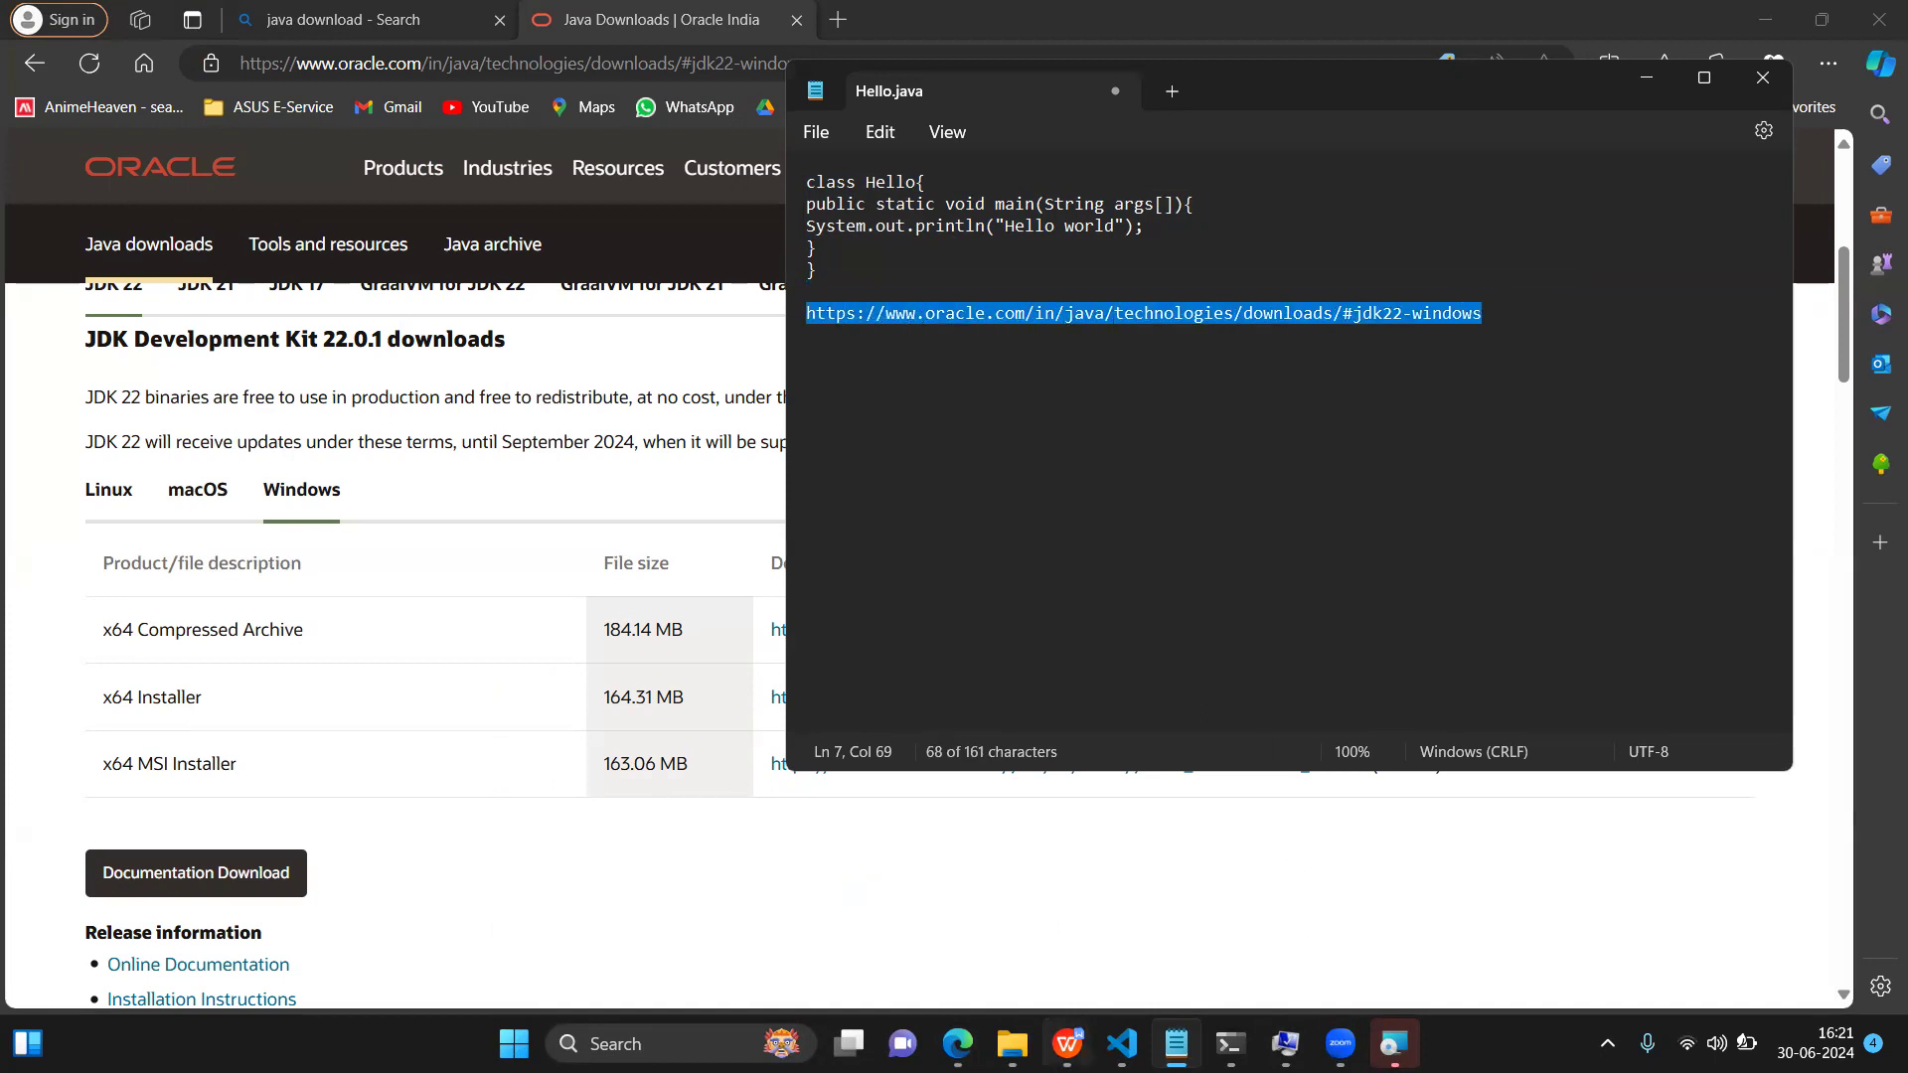
left_click(1068, 1043)
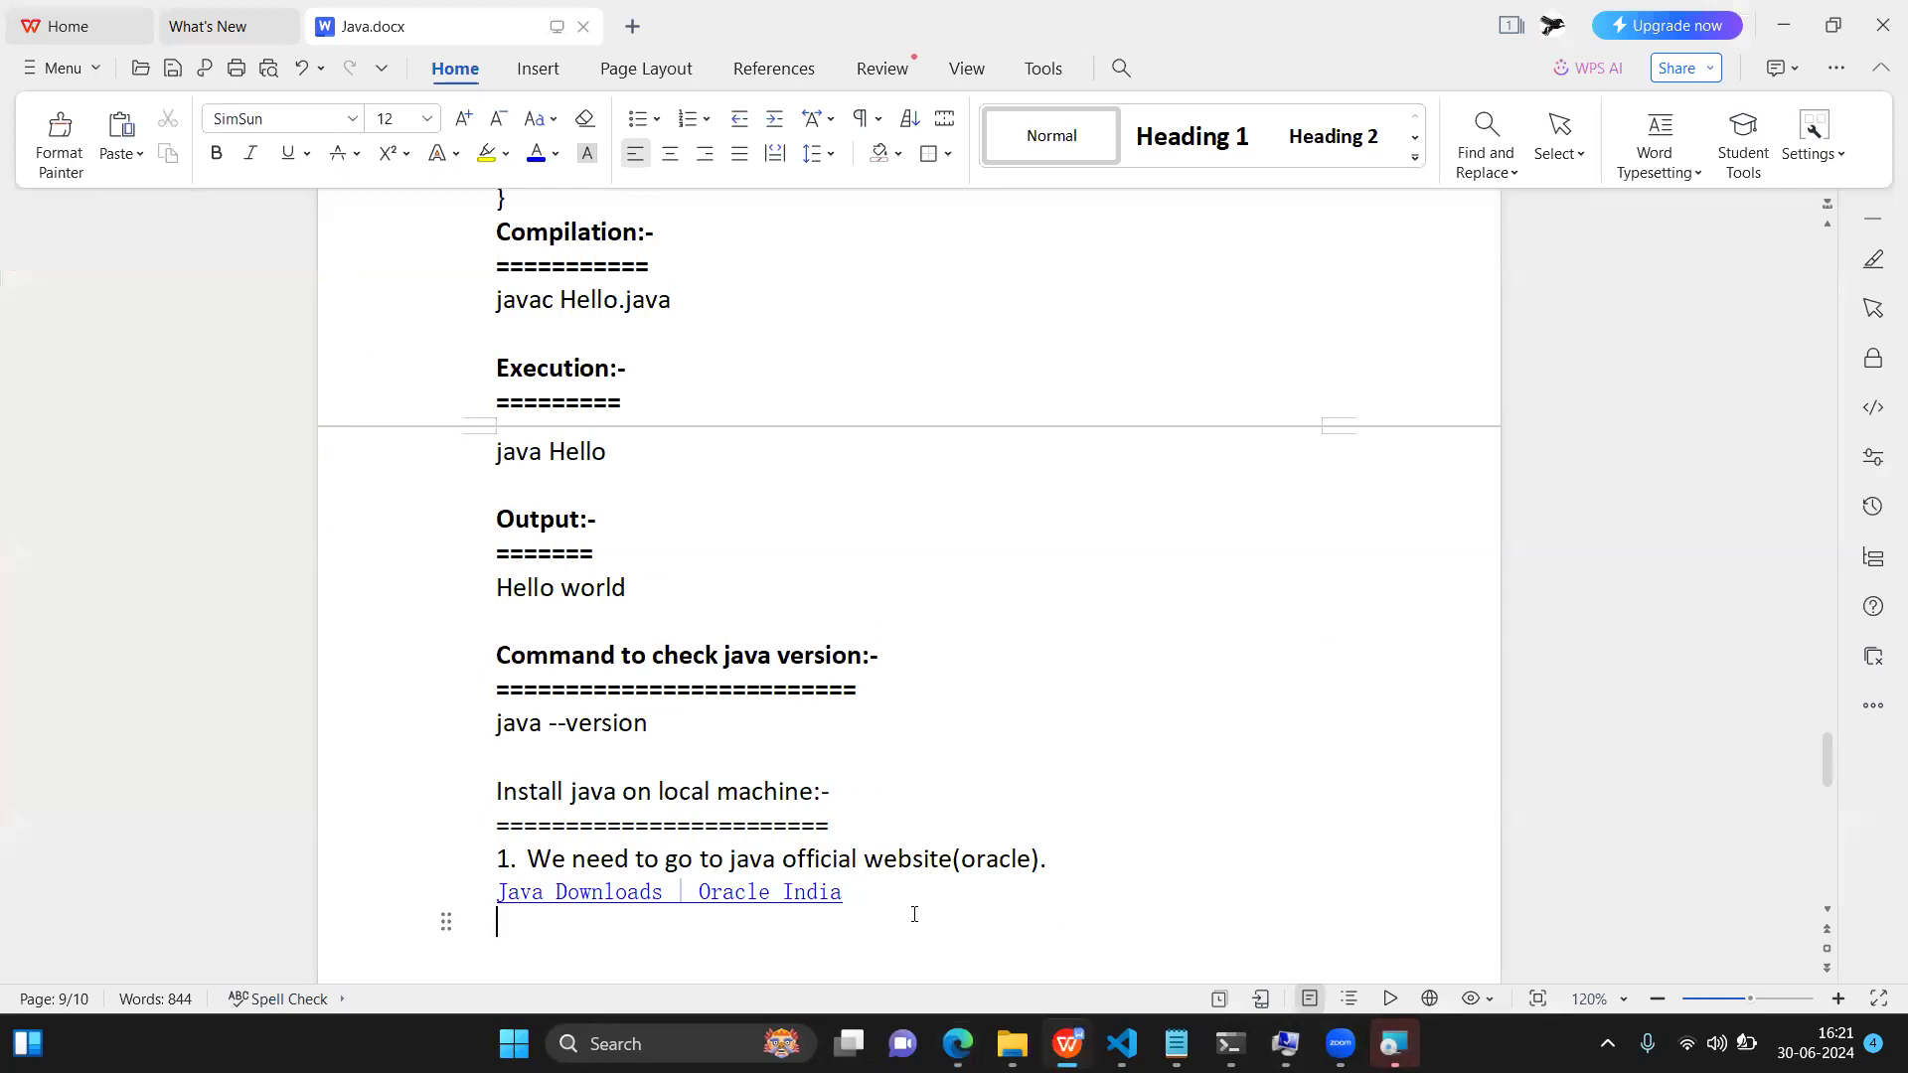
triple_click(758, 885)
key("BackSpace")
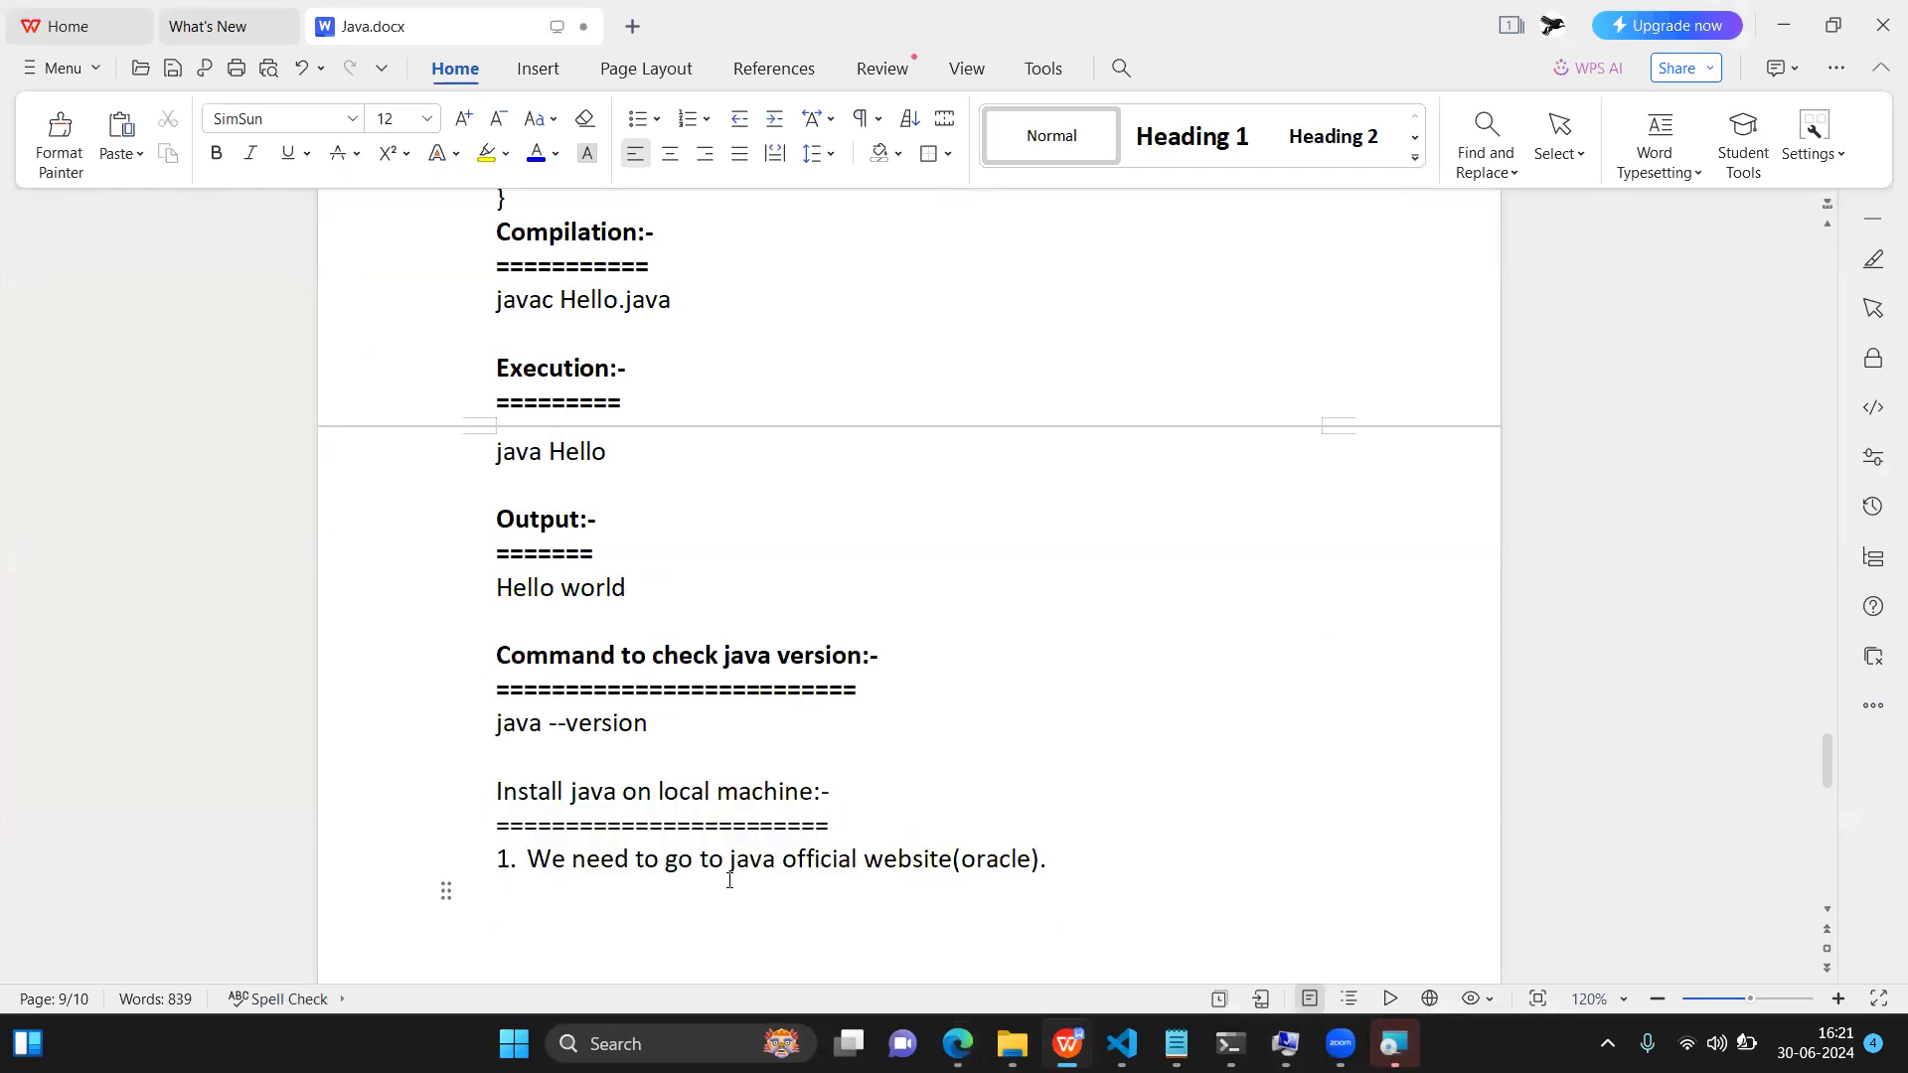
key("ctrl+v")
key("Return")
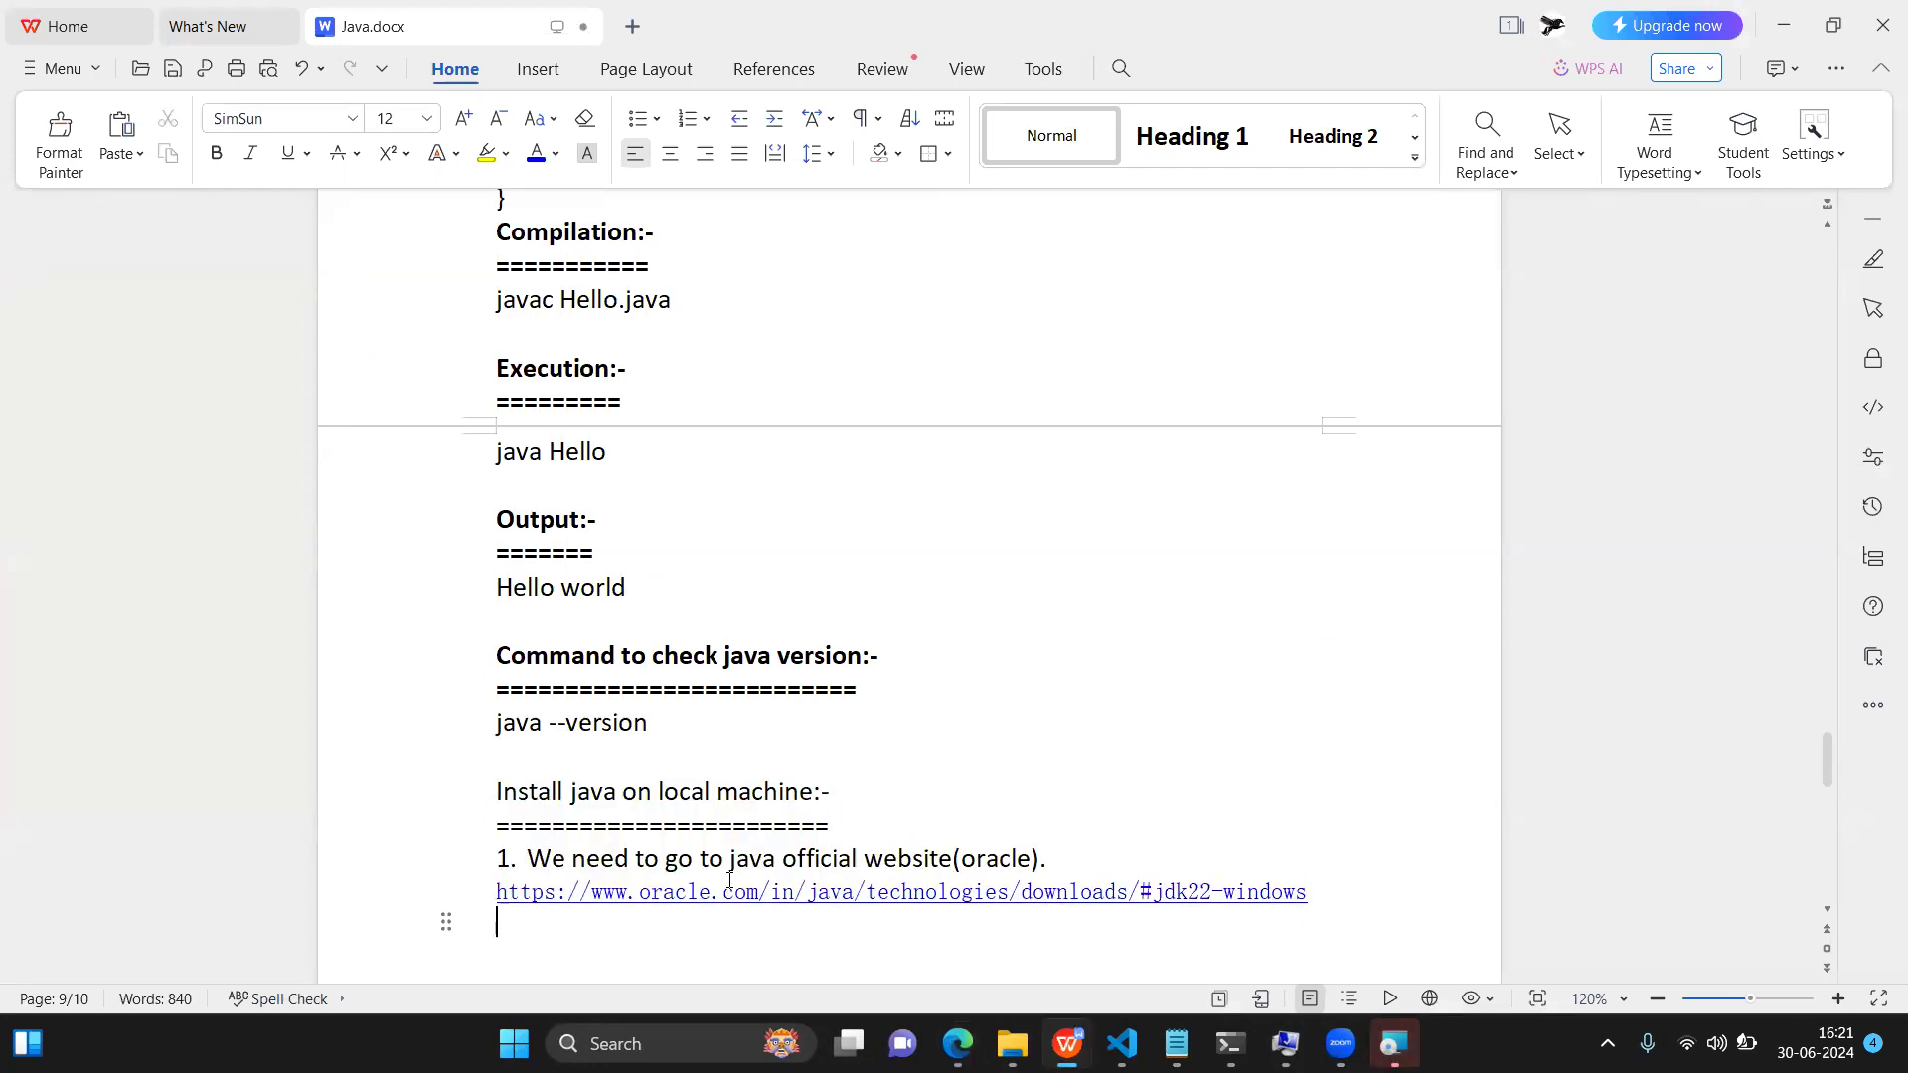
type("2.")
Step: Bring up the JDK 22.0.1 installer and close the completed setup
mouse_move(1285, 1043)
left_click(1395, 1043)
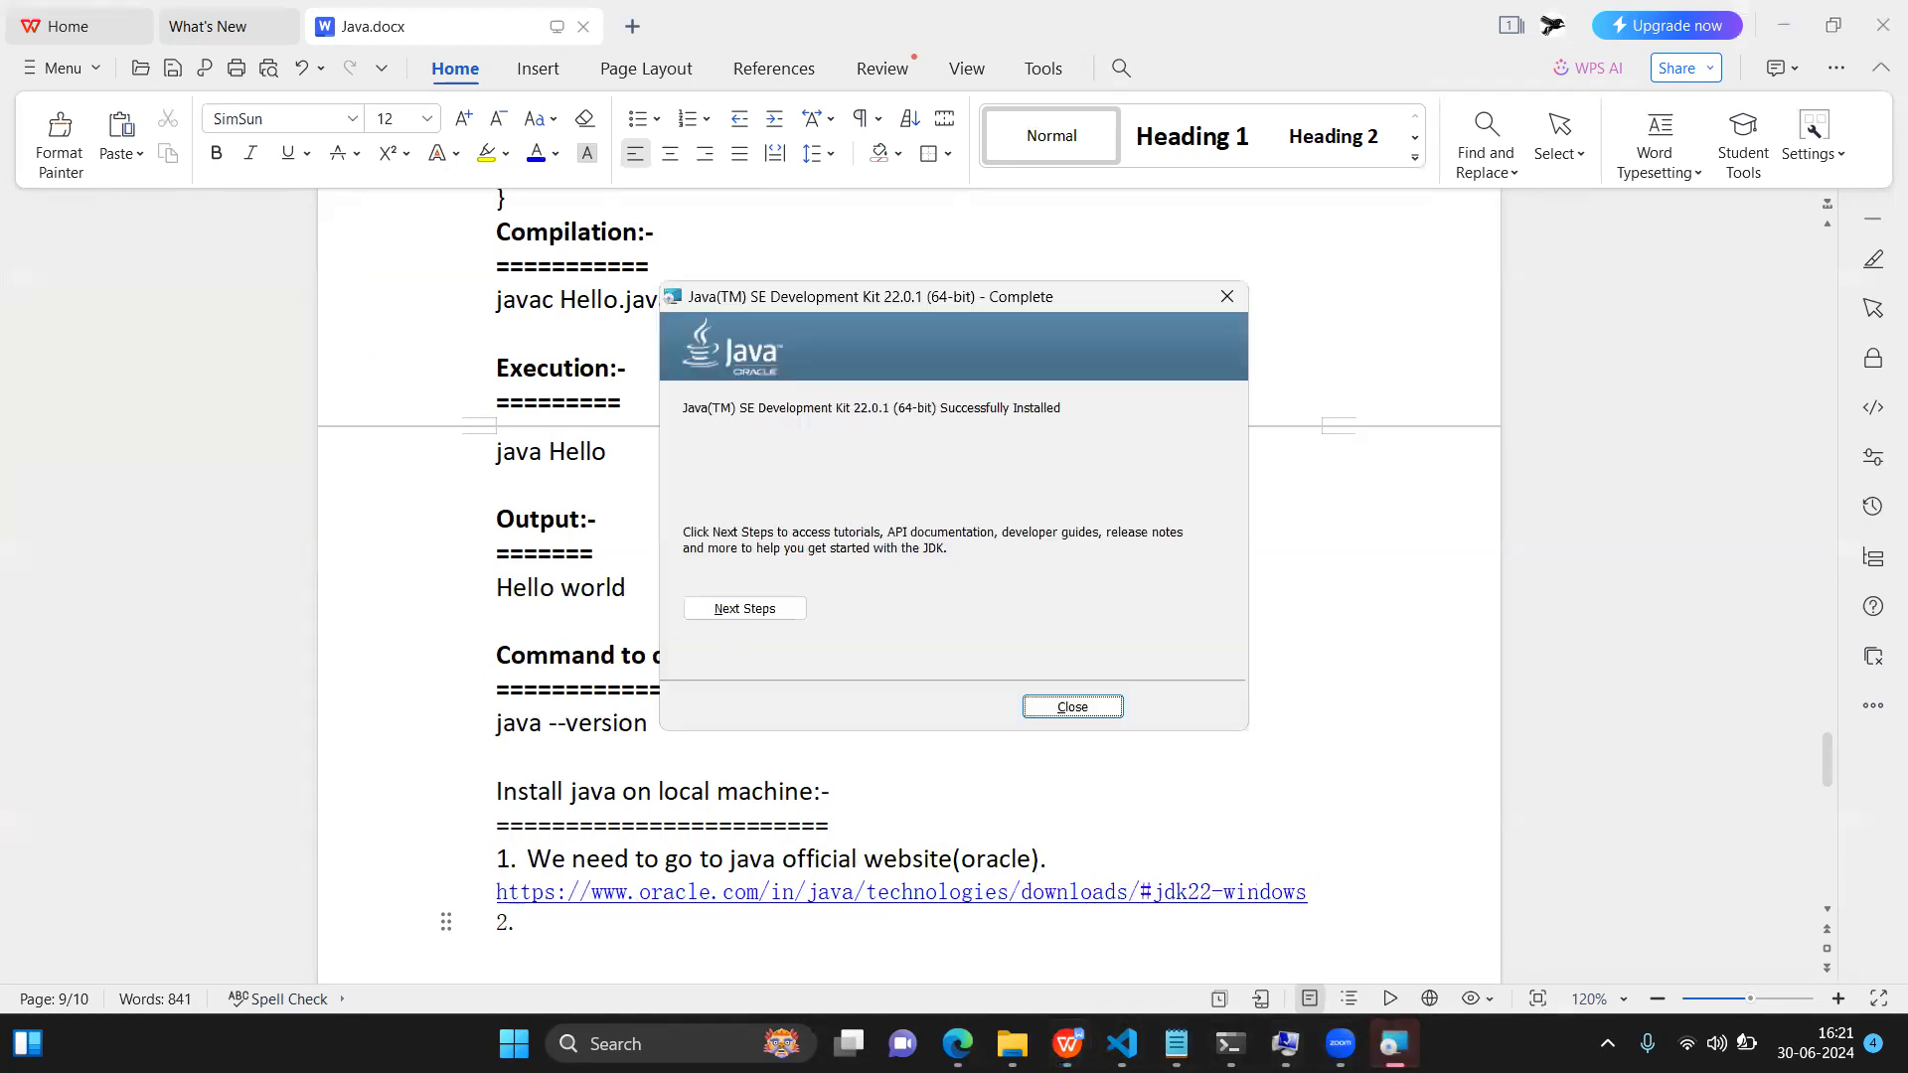
left_click(1072, 707)
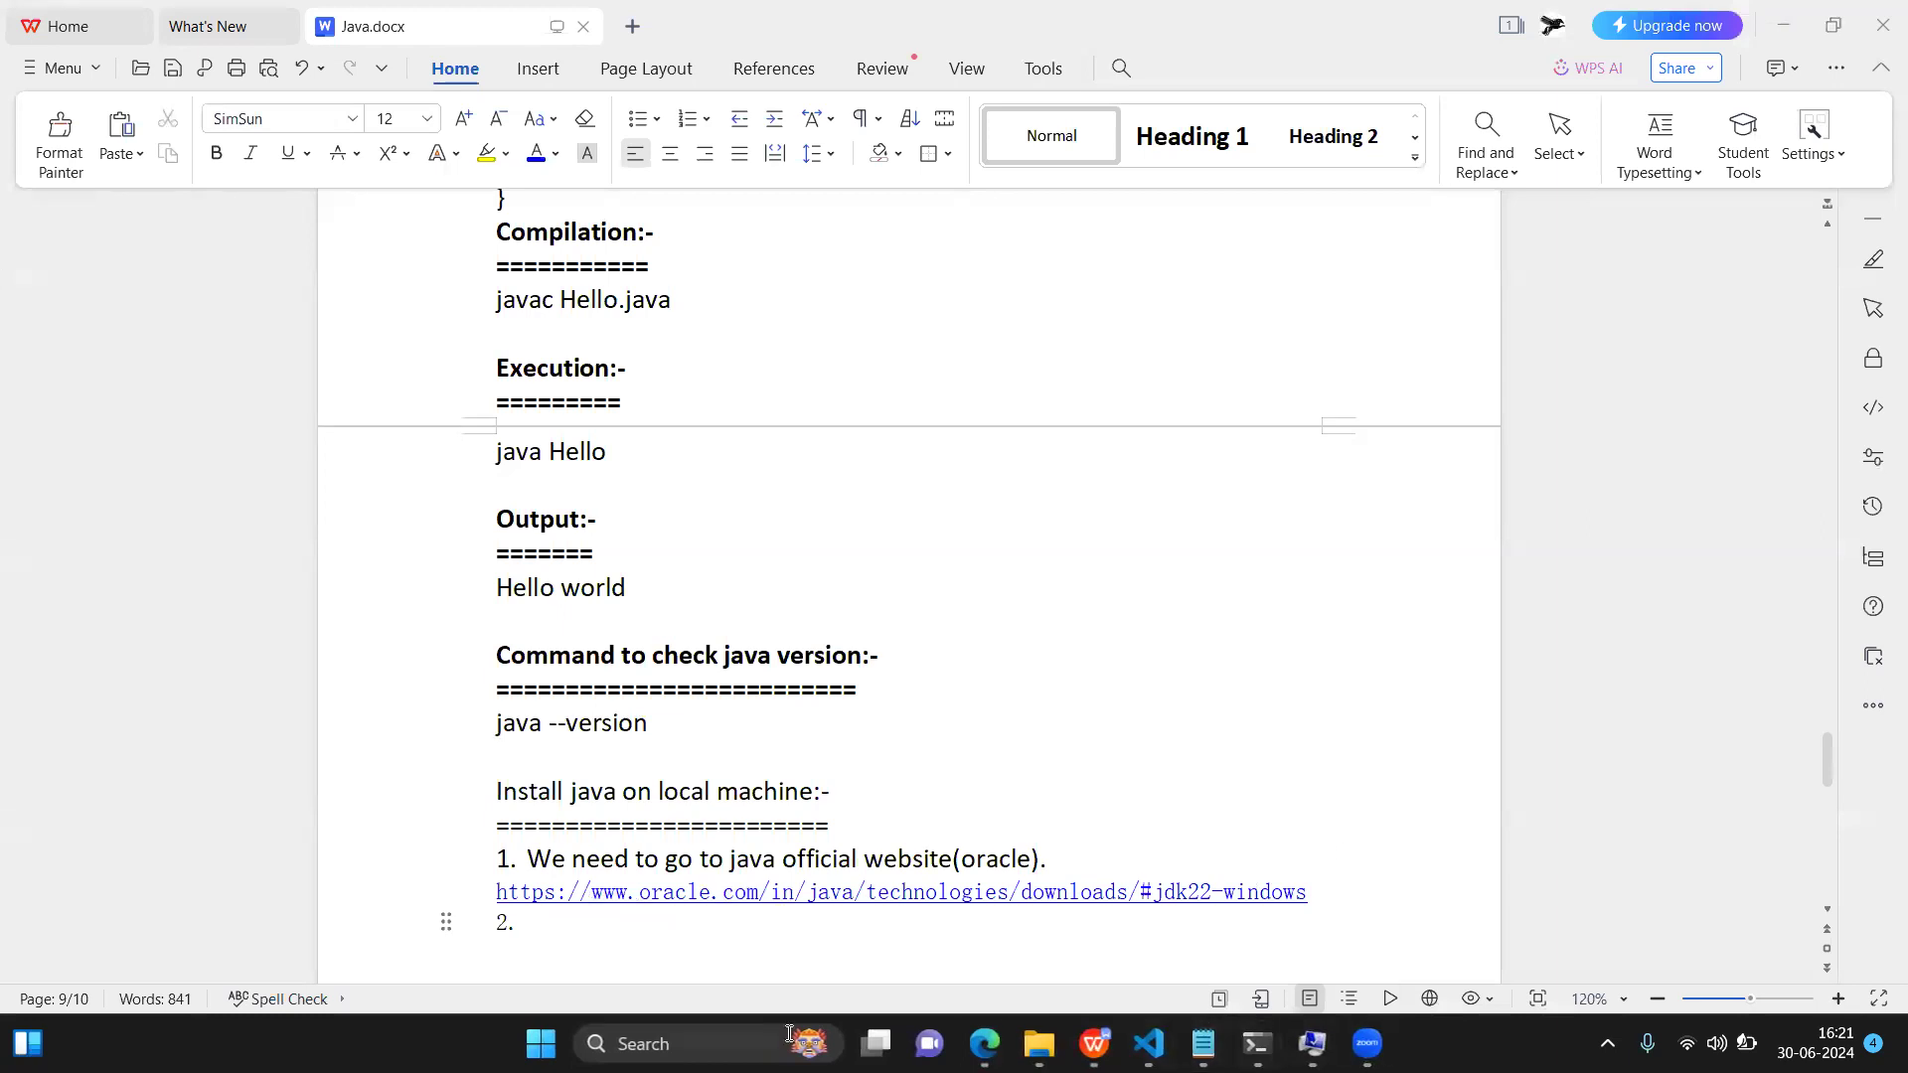
Step: Search Windows for "envir", open the system environment variables settings and bring up the Environment Variables dialog
left_click(677, 1043)
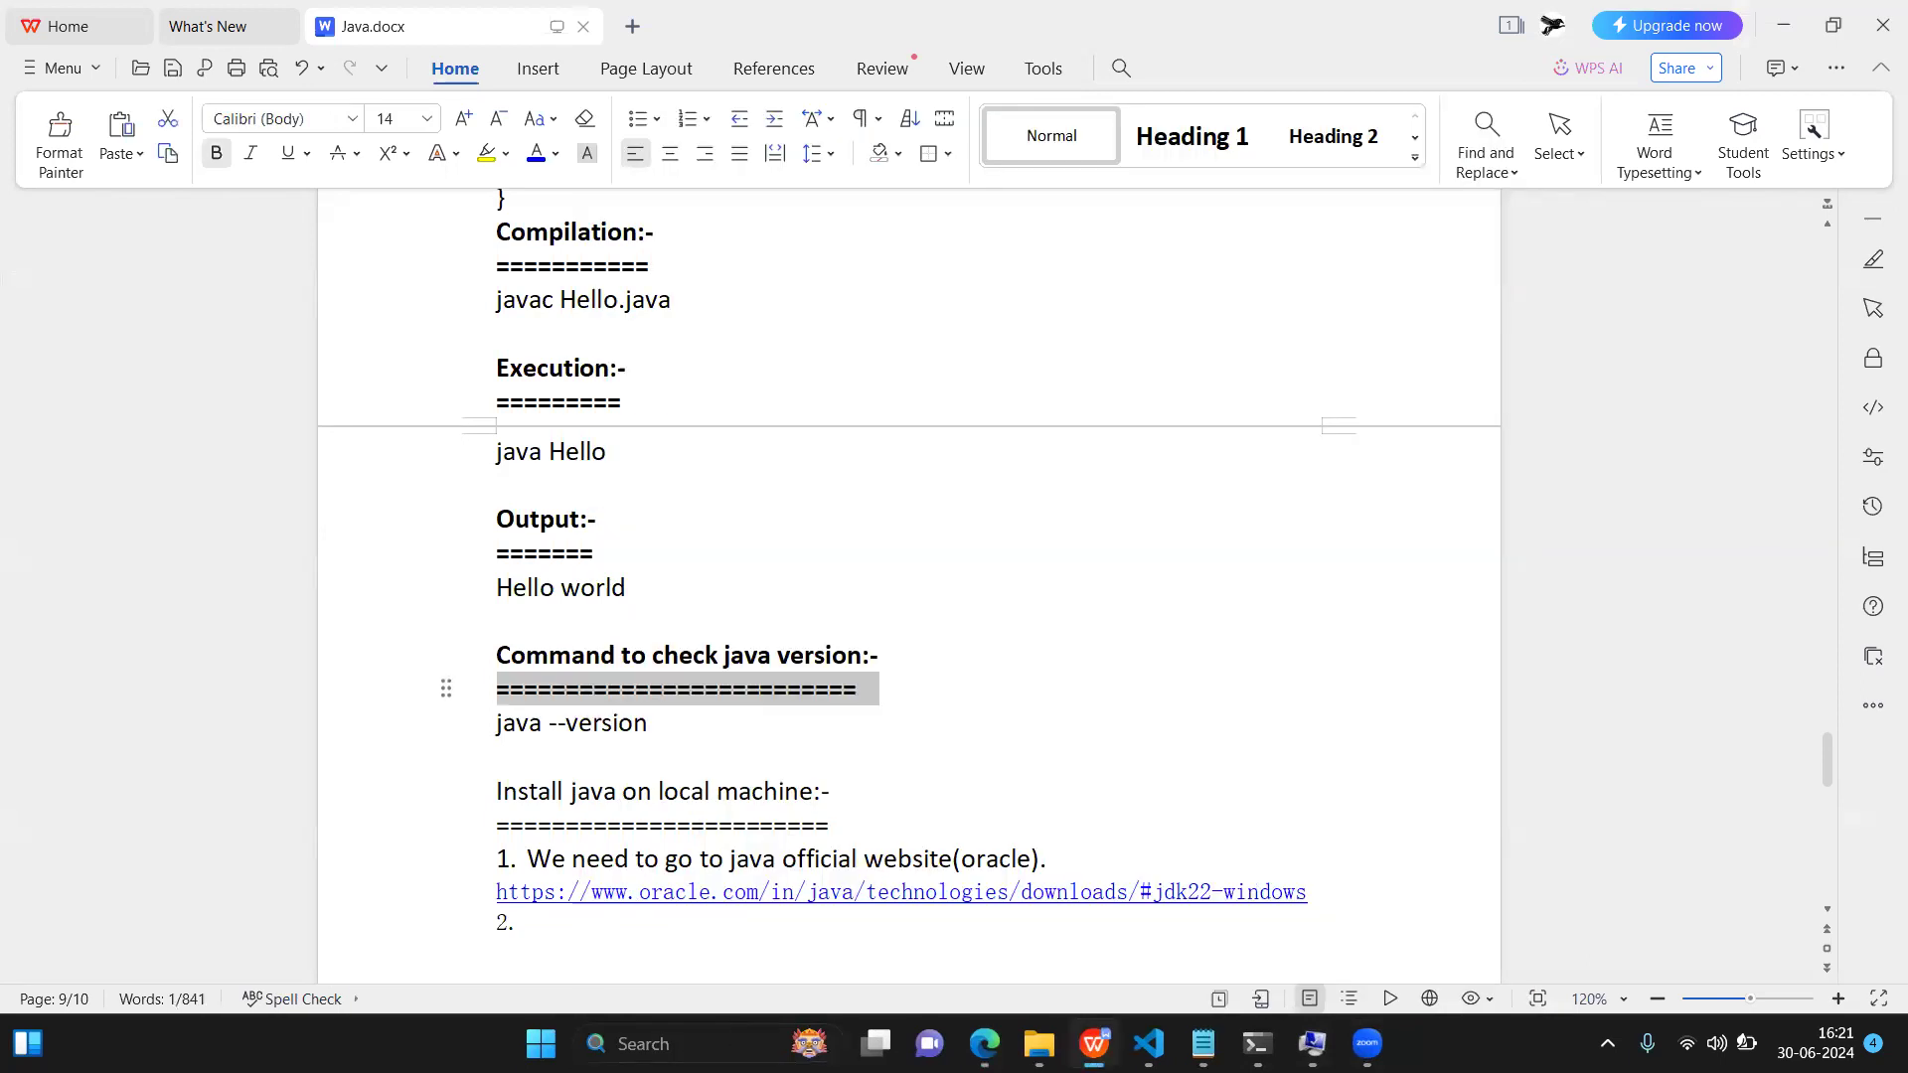
left_click(739, 1037)
type("envirn")
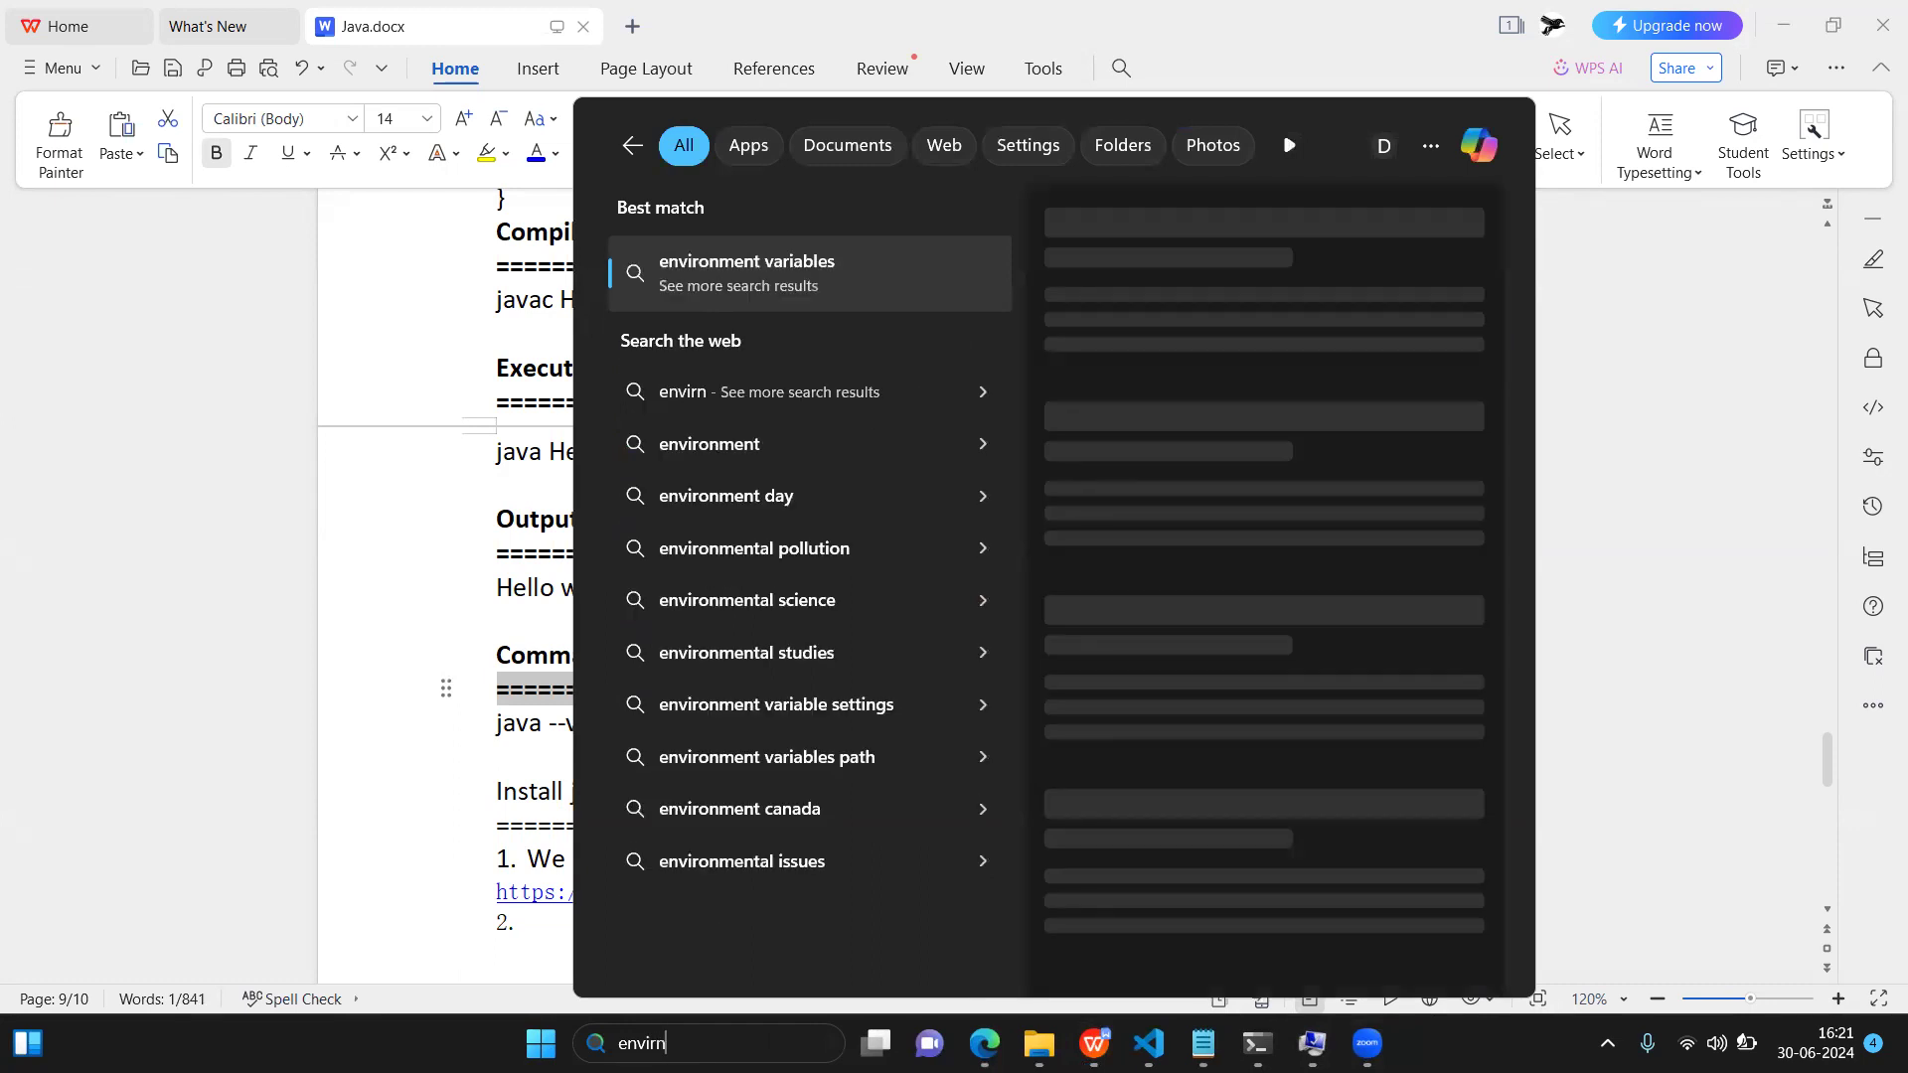
key("BackSpace")
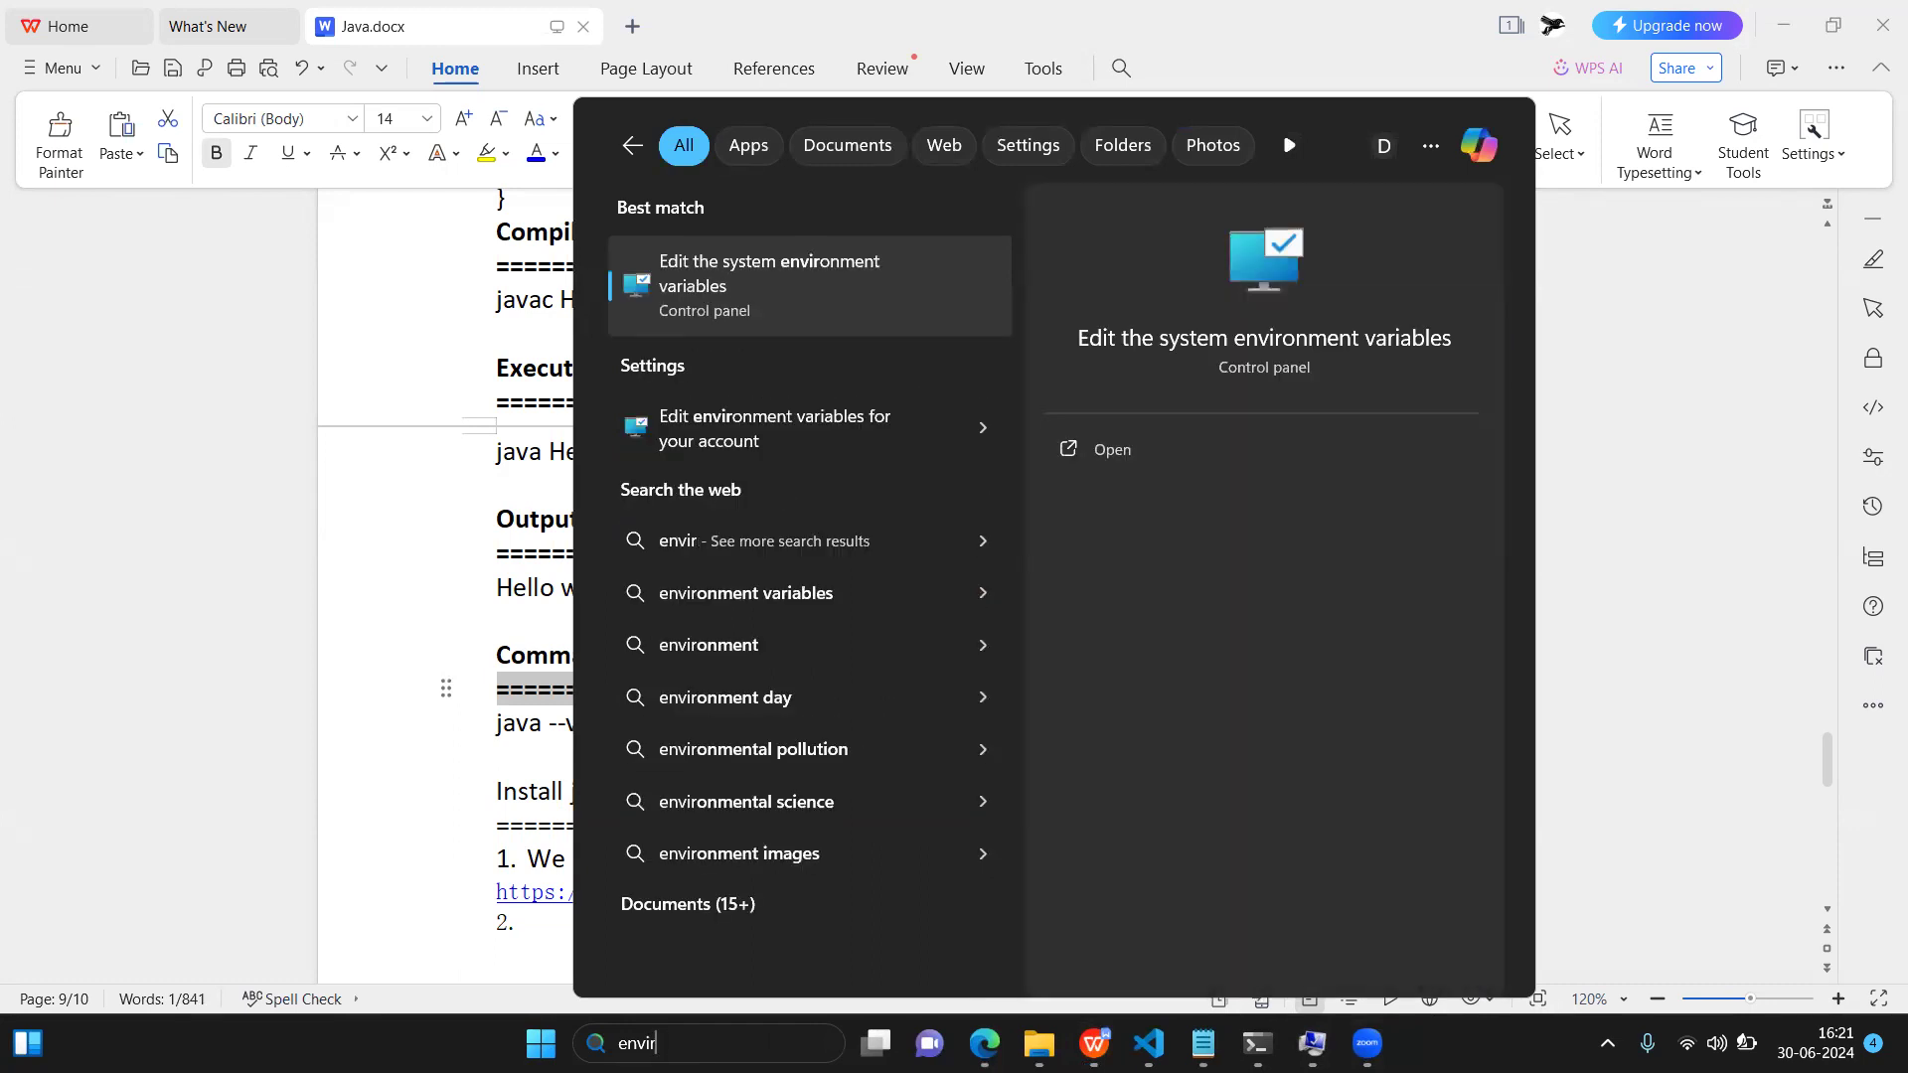
key("Return")
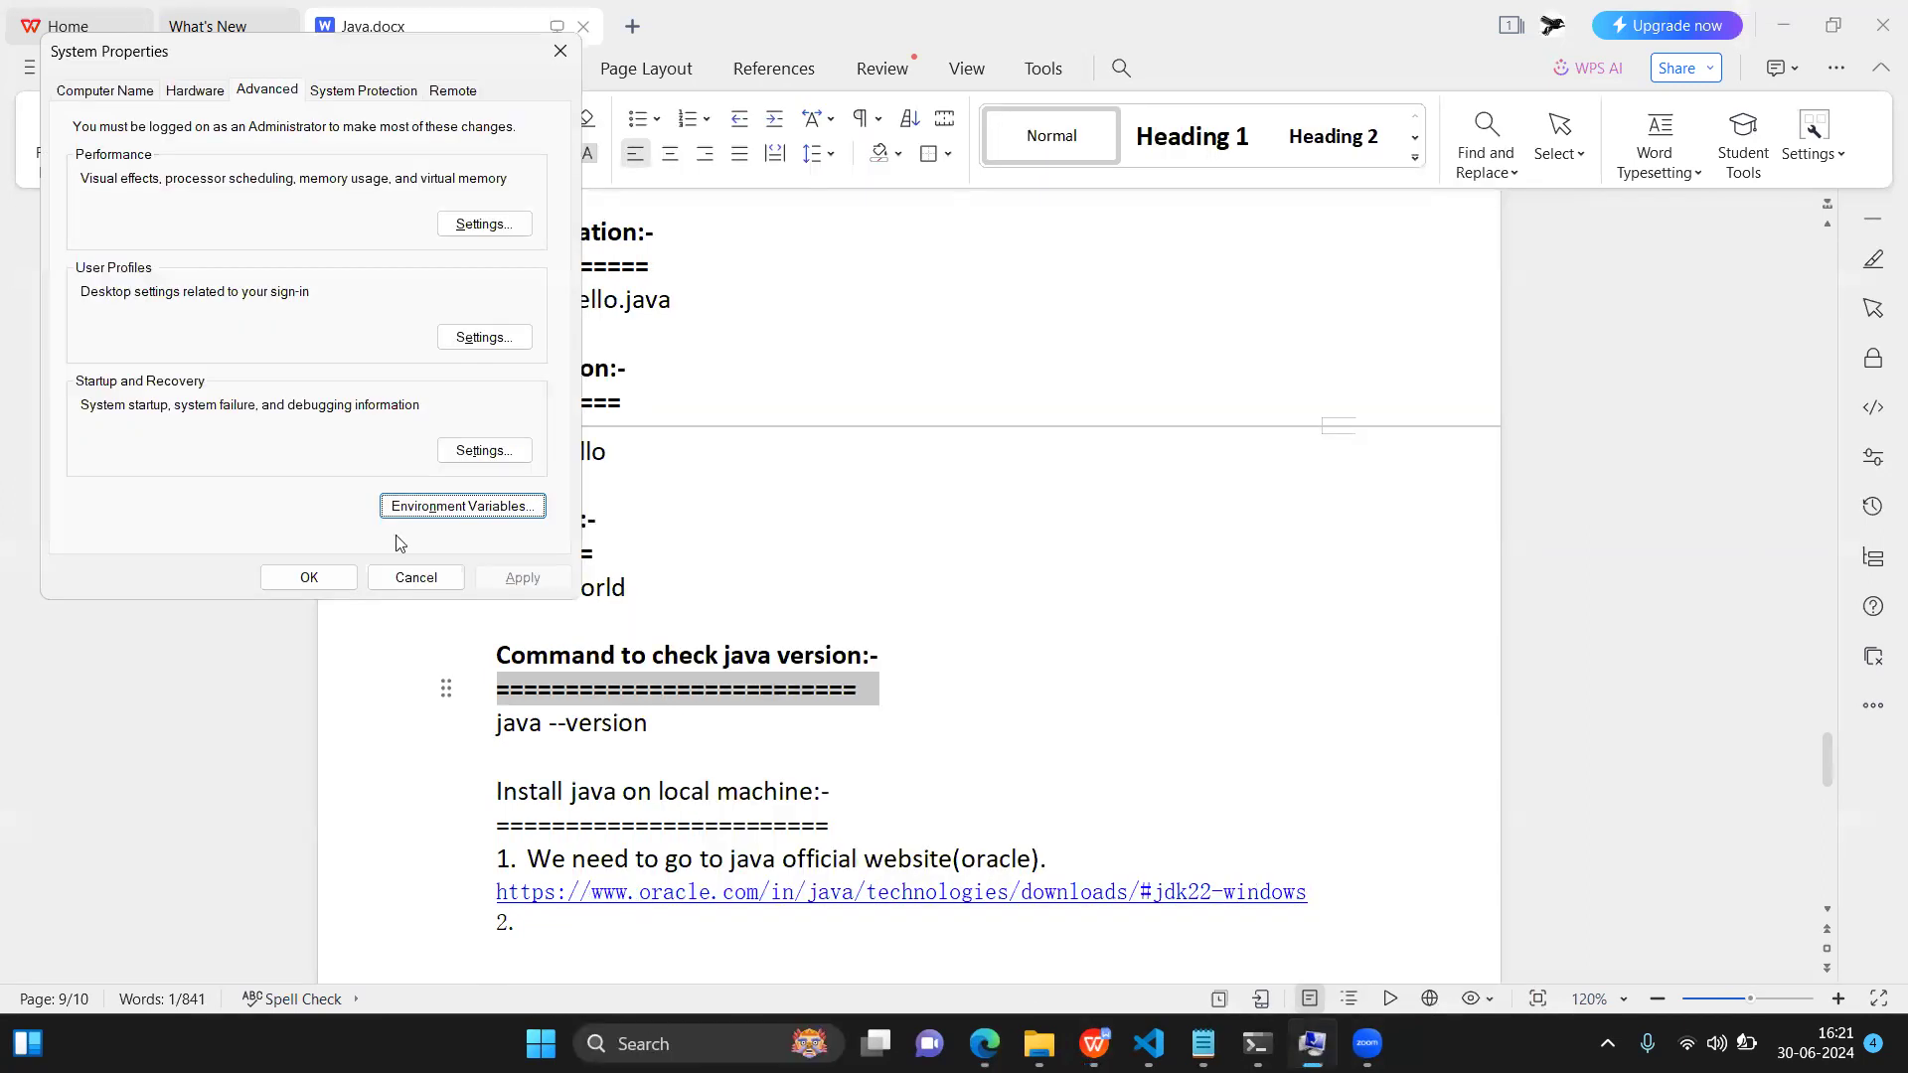
left_click(465, 506)
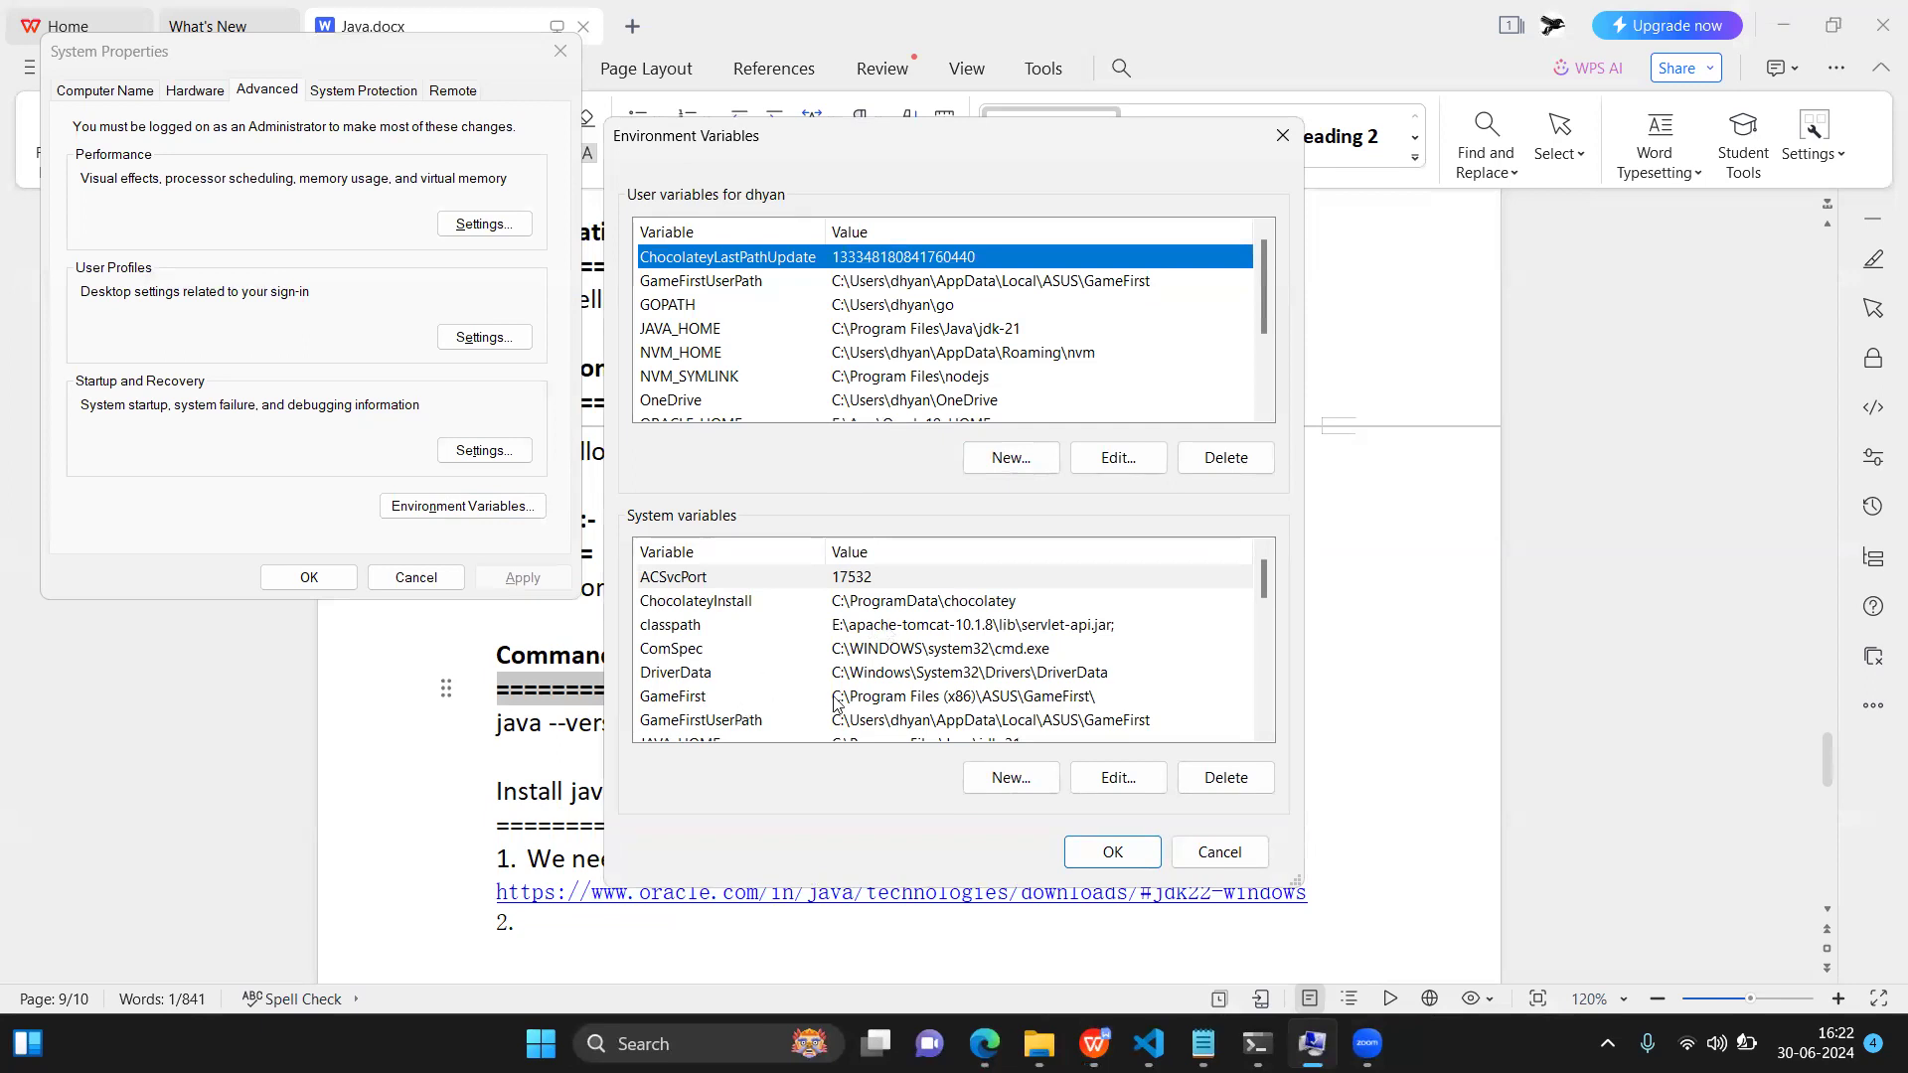
Step: Set the JAVA_HOME system variable to C:\Program Files\Java\jdk-22
scroll(835, 701, "down", 2)
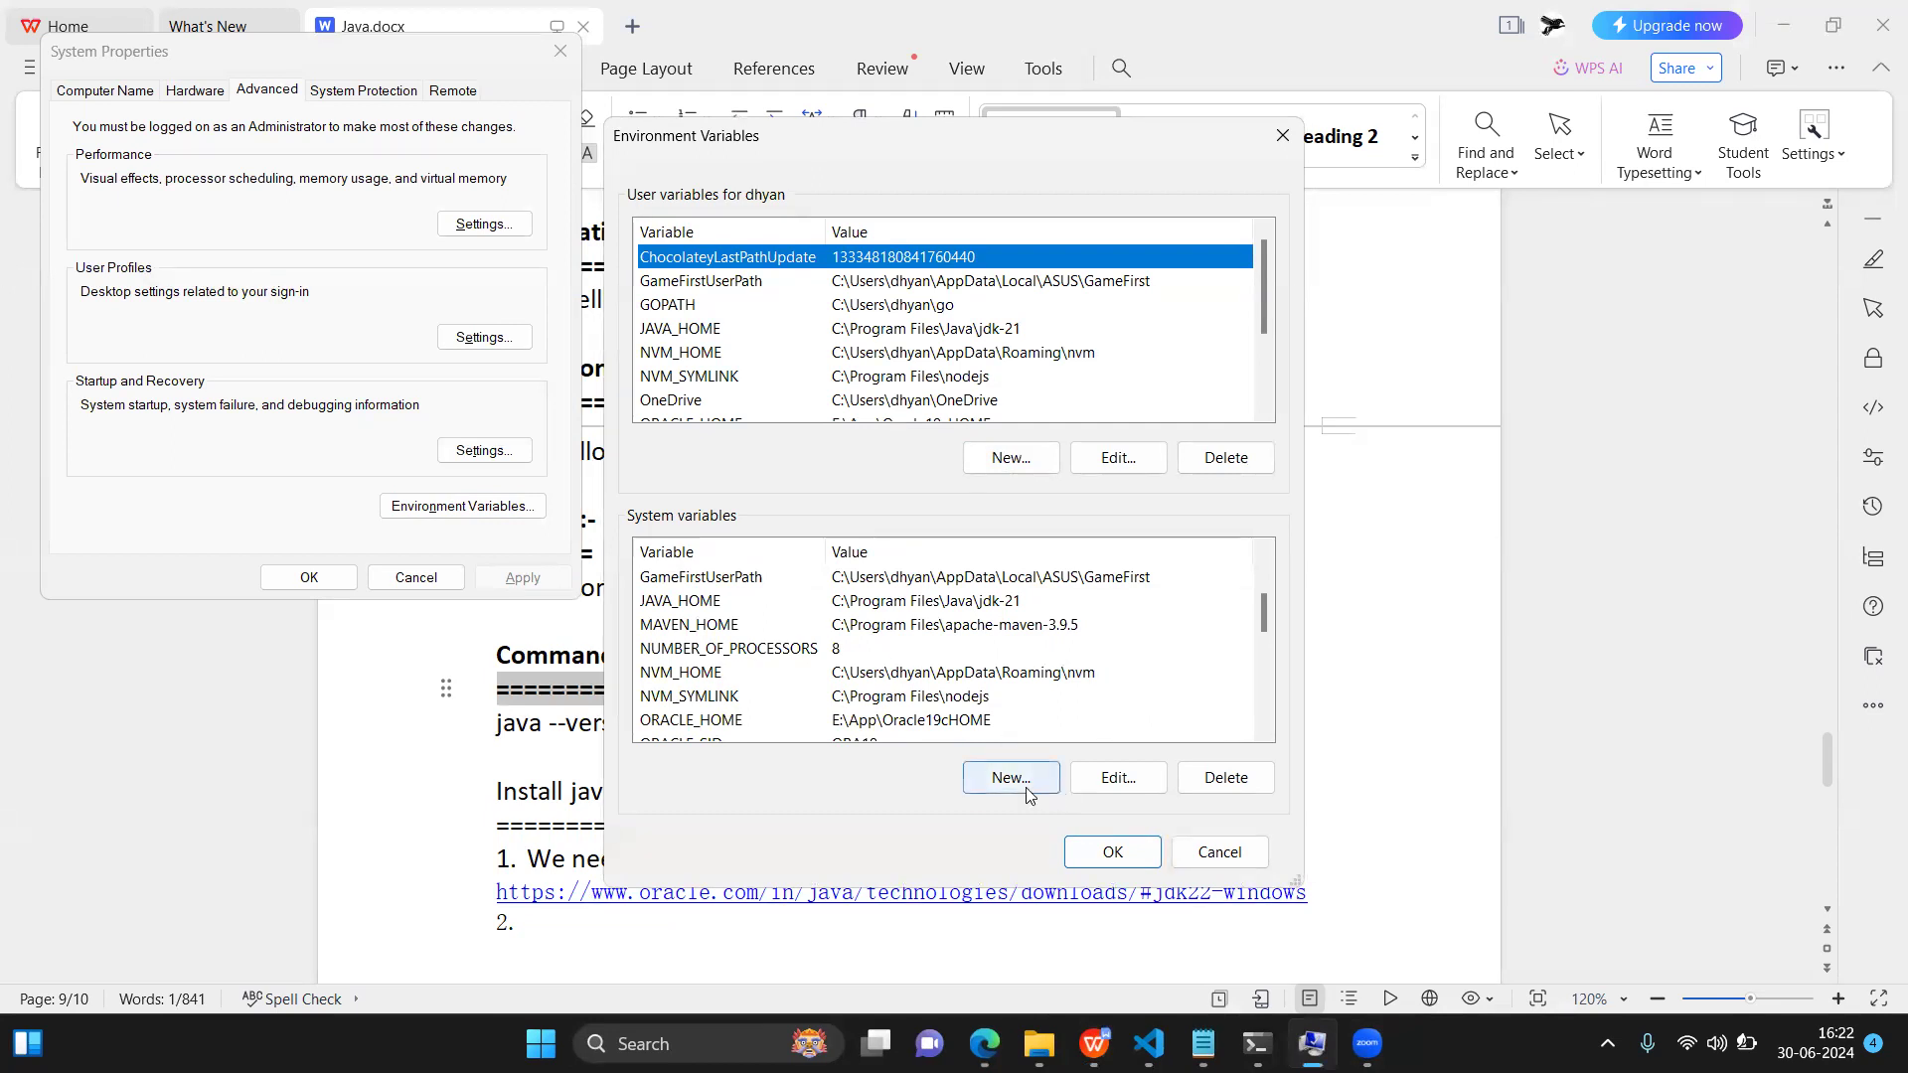
double_click(907, 602)
left_click(974, 532)
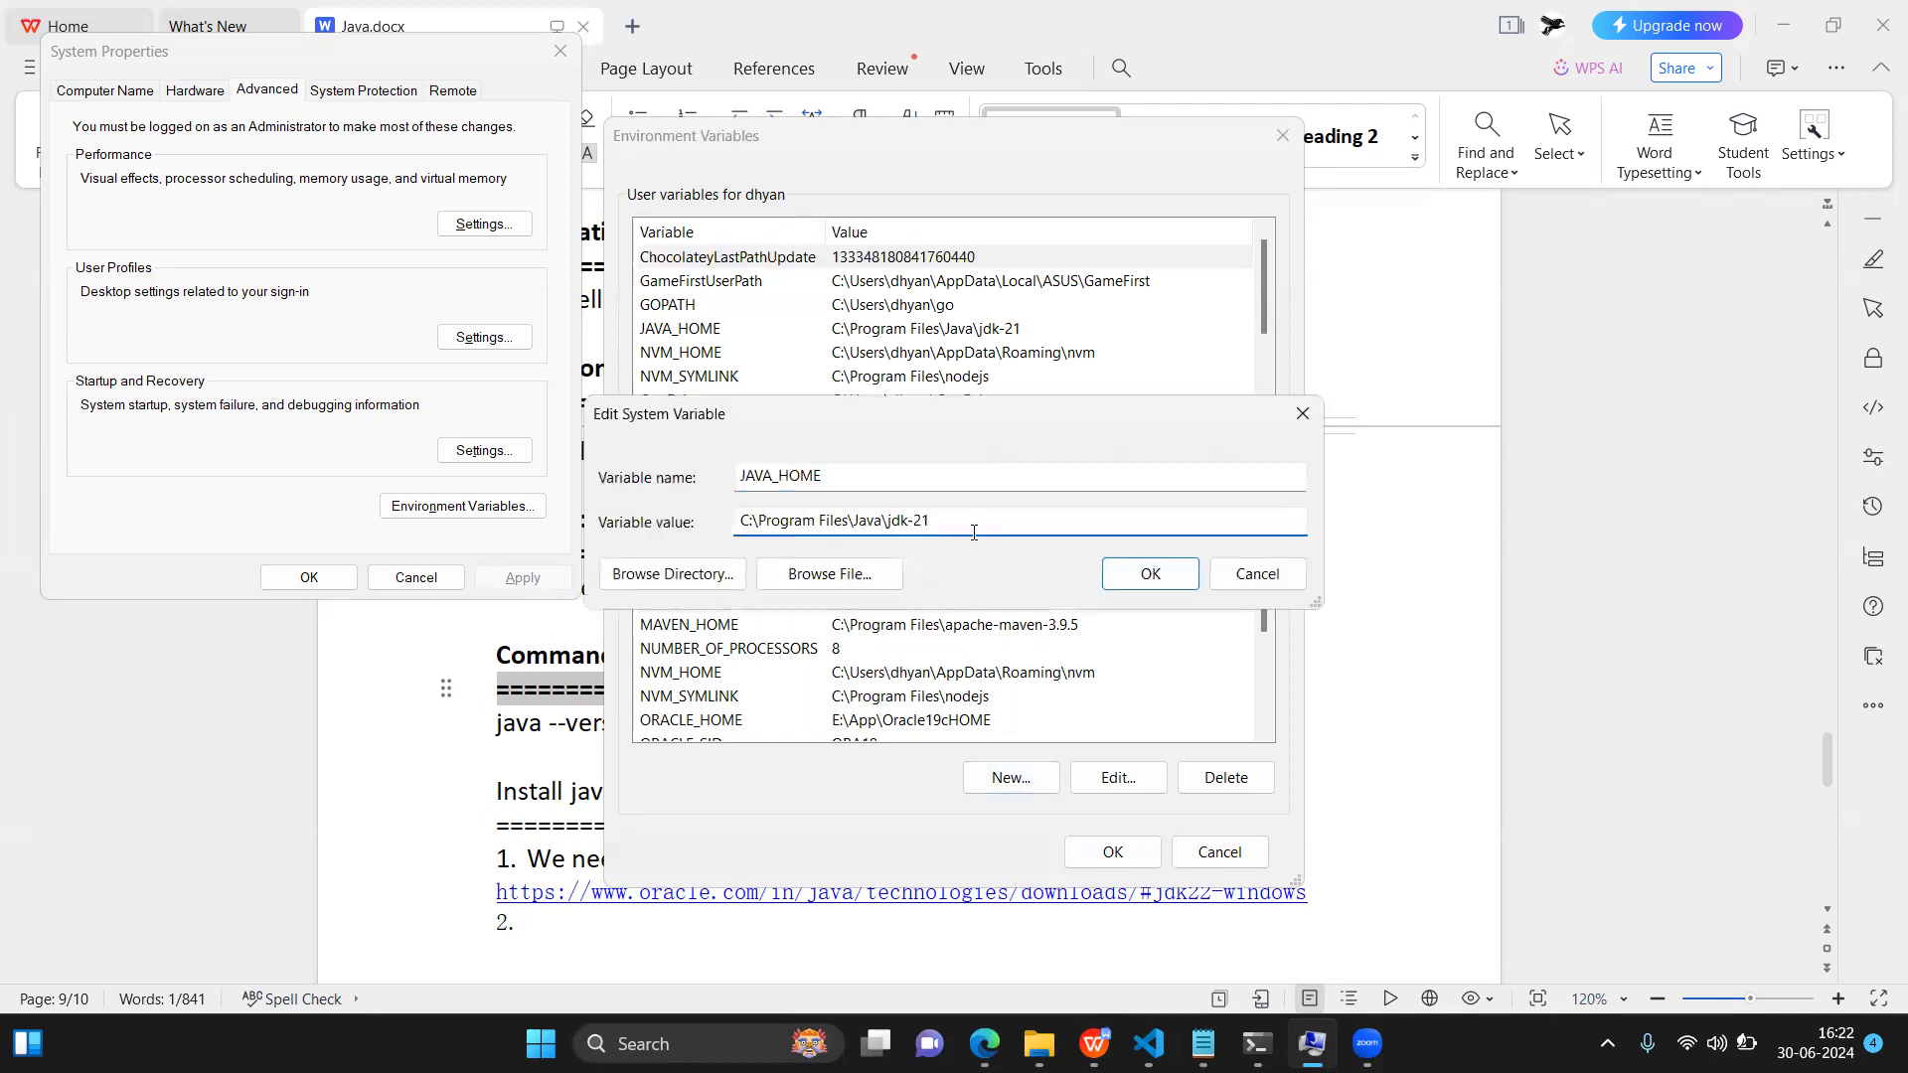
key("BackSpace")
left_click(1141, 579)
Step: Set the JAVA_HOME user variable to C:\Program Files\Java\jdk-22
double_click(1043, 329)
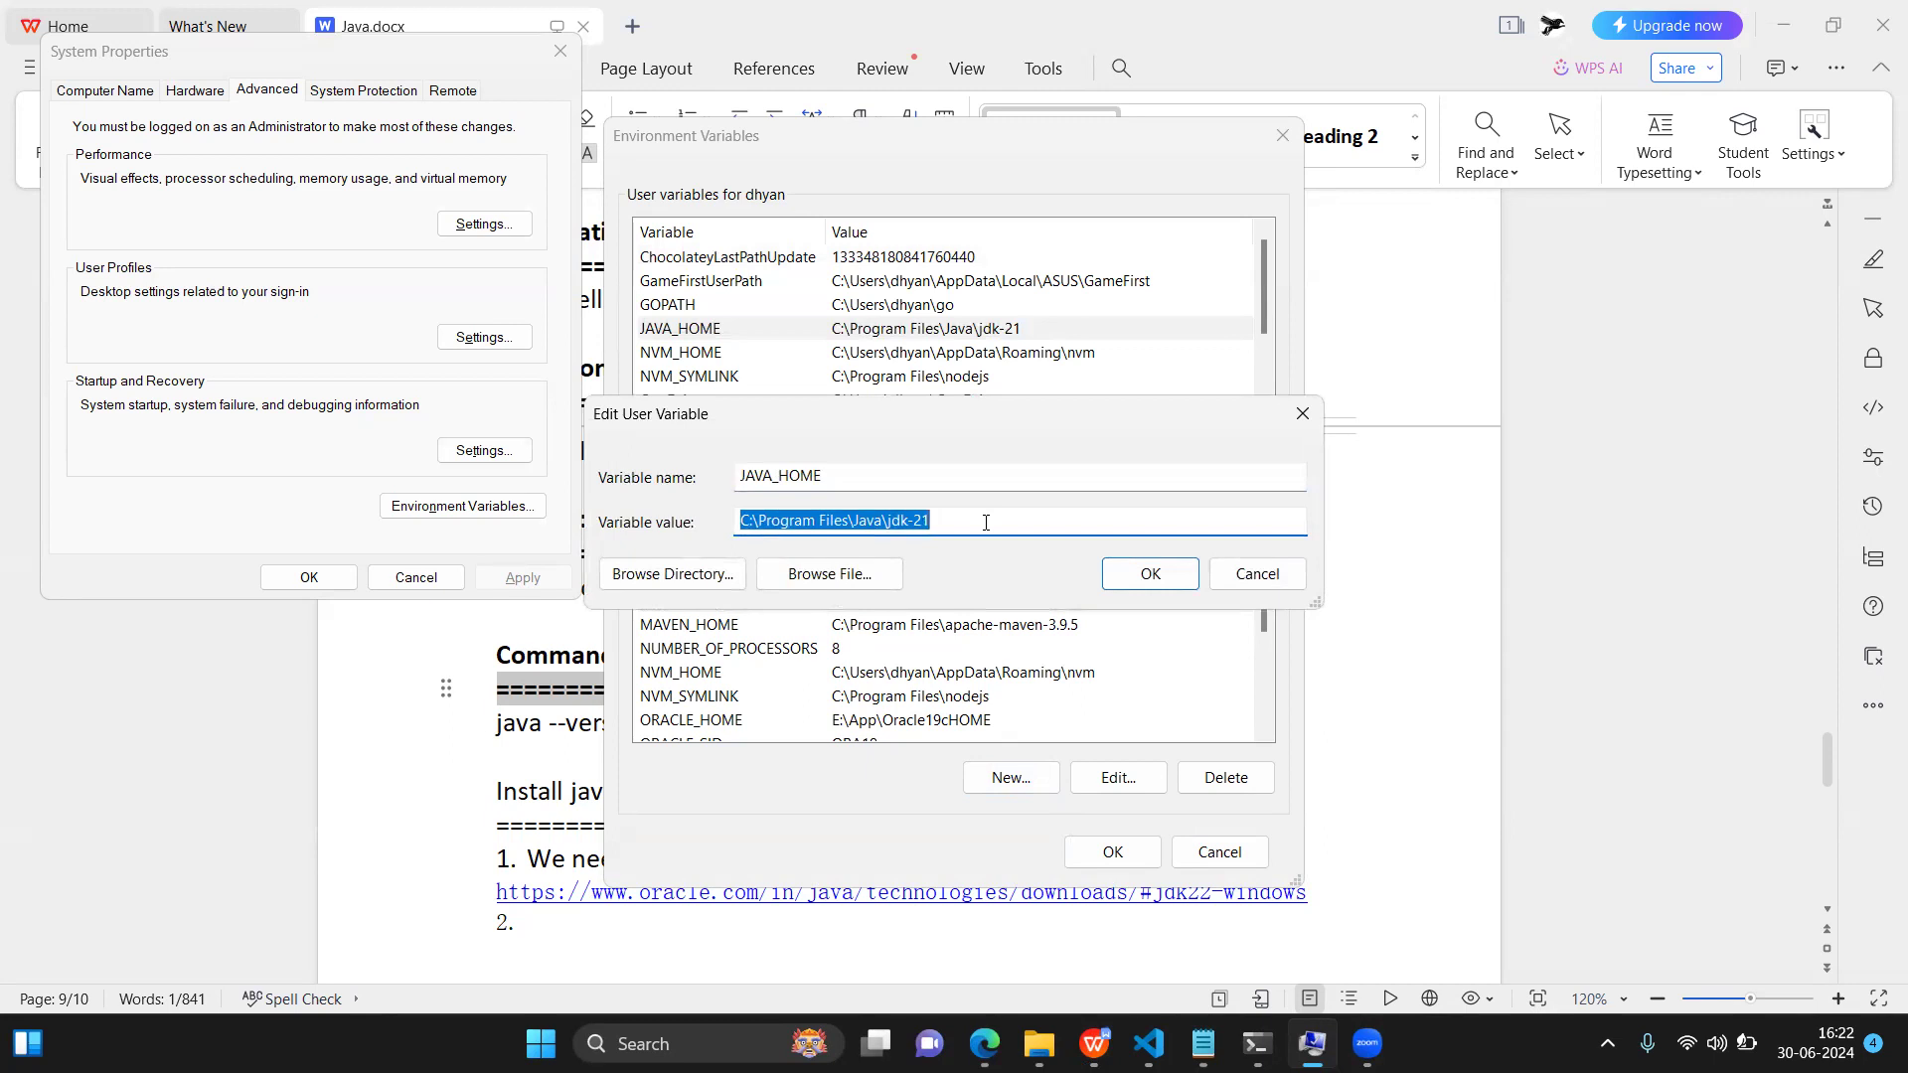
left_click(986, 522)
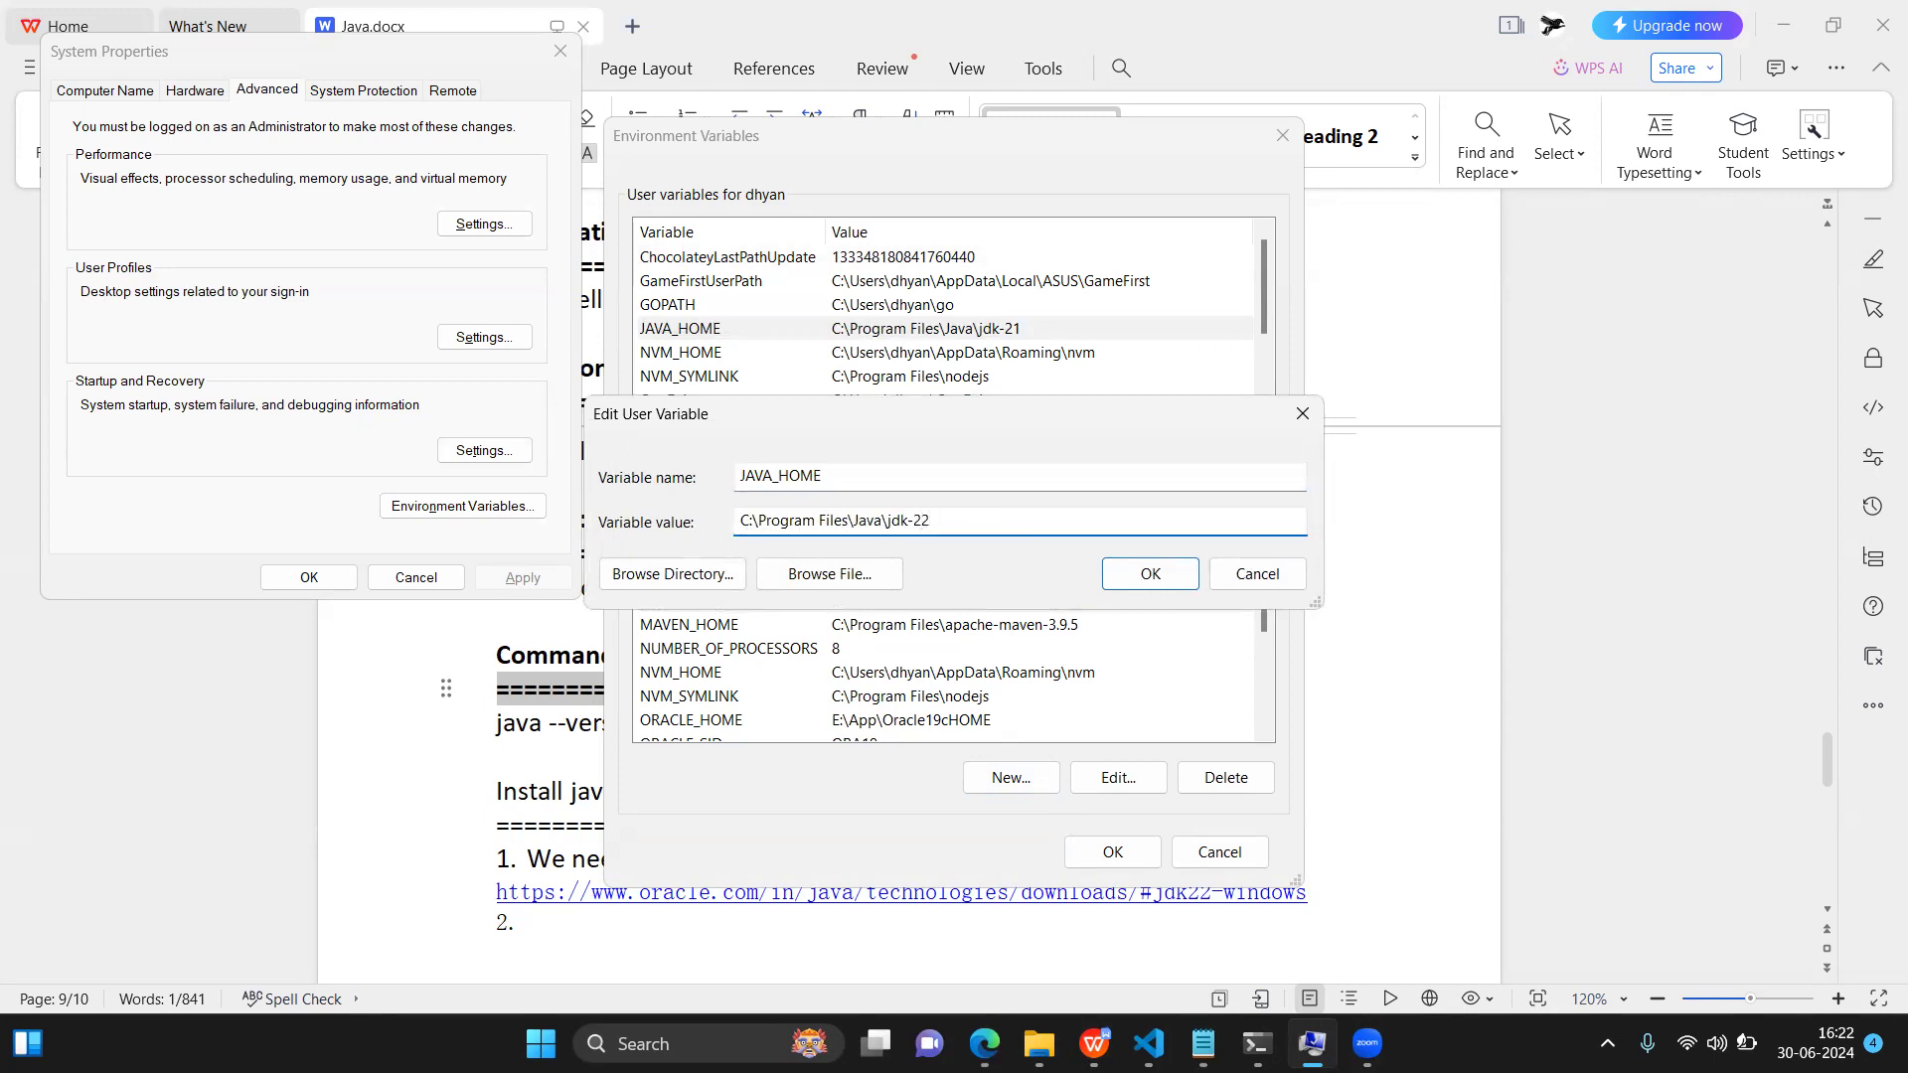
type("2")
key("Return")
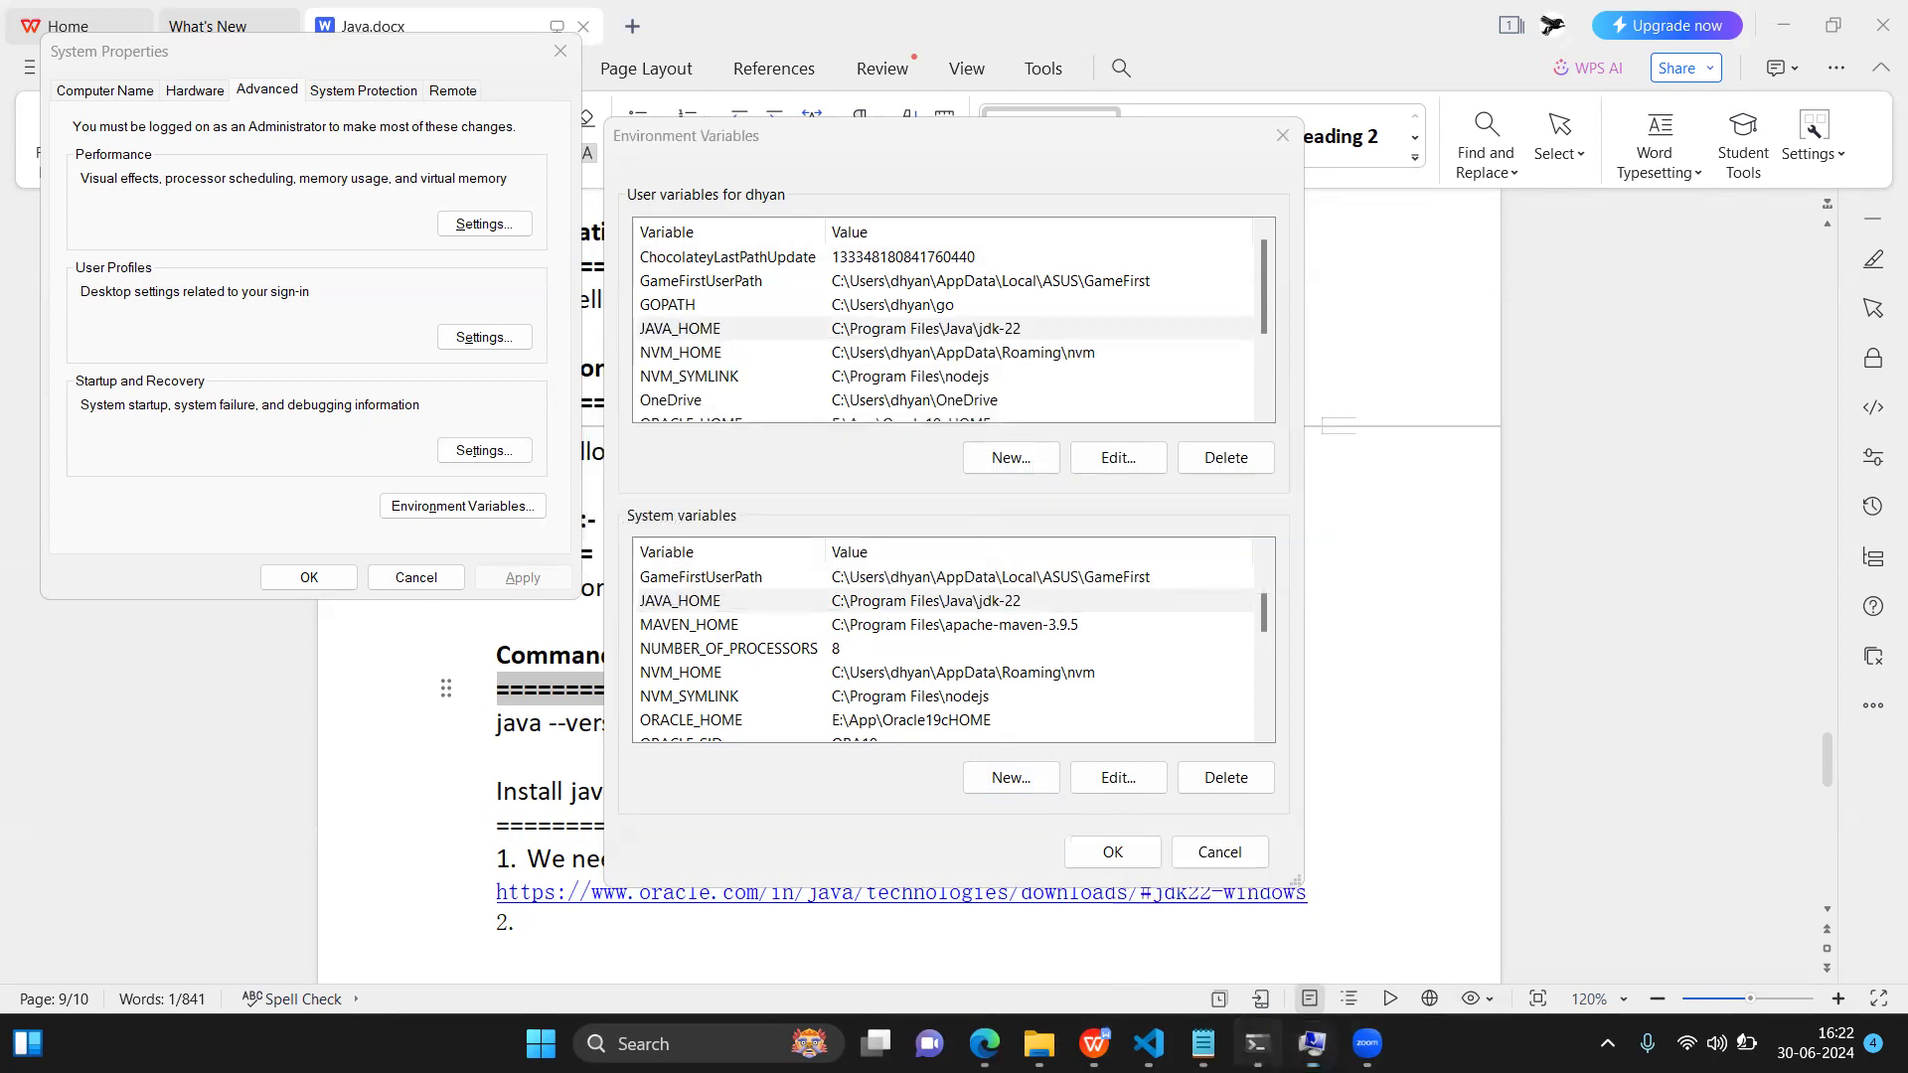
Step: Switch to Command Prompt and check the active Java version with java --version
key("alt+Tab")
type("java ")
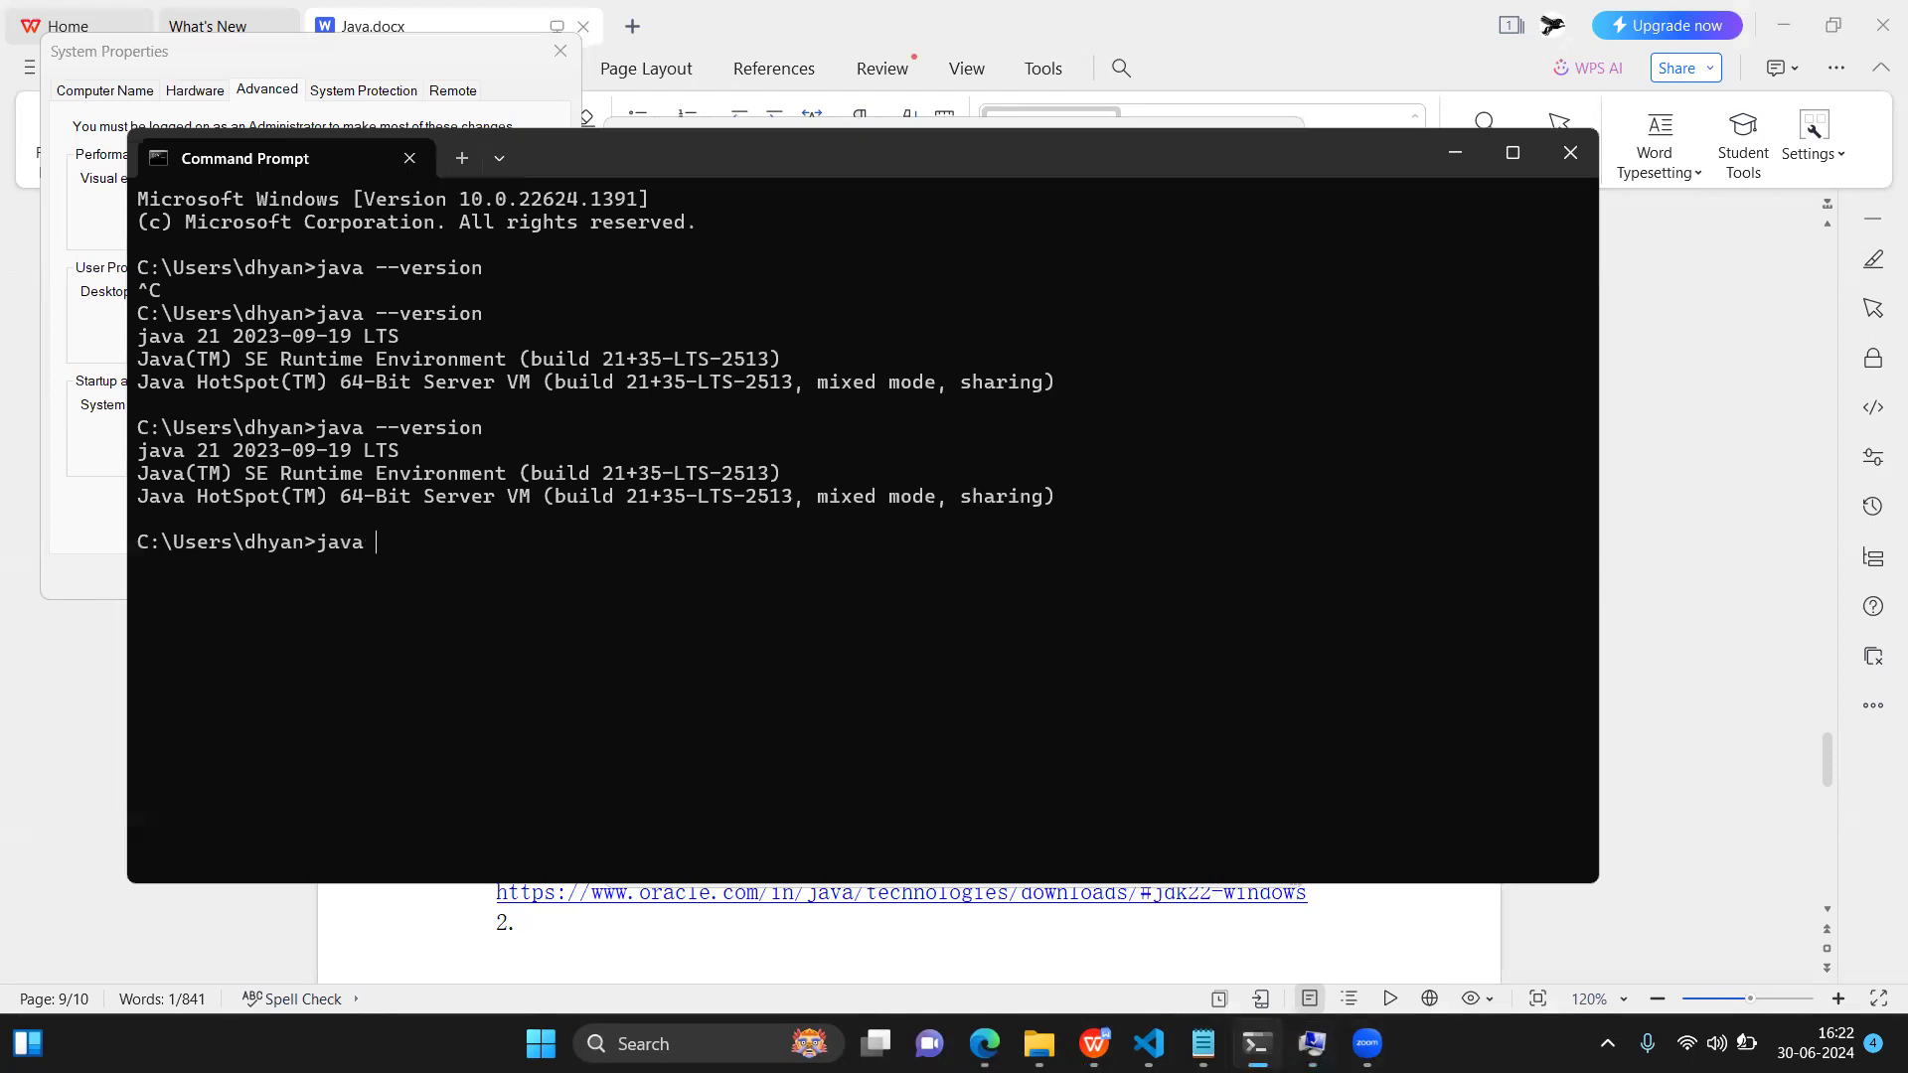
type("--version")
key("Return")
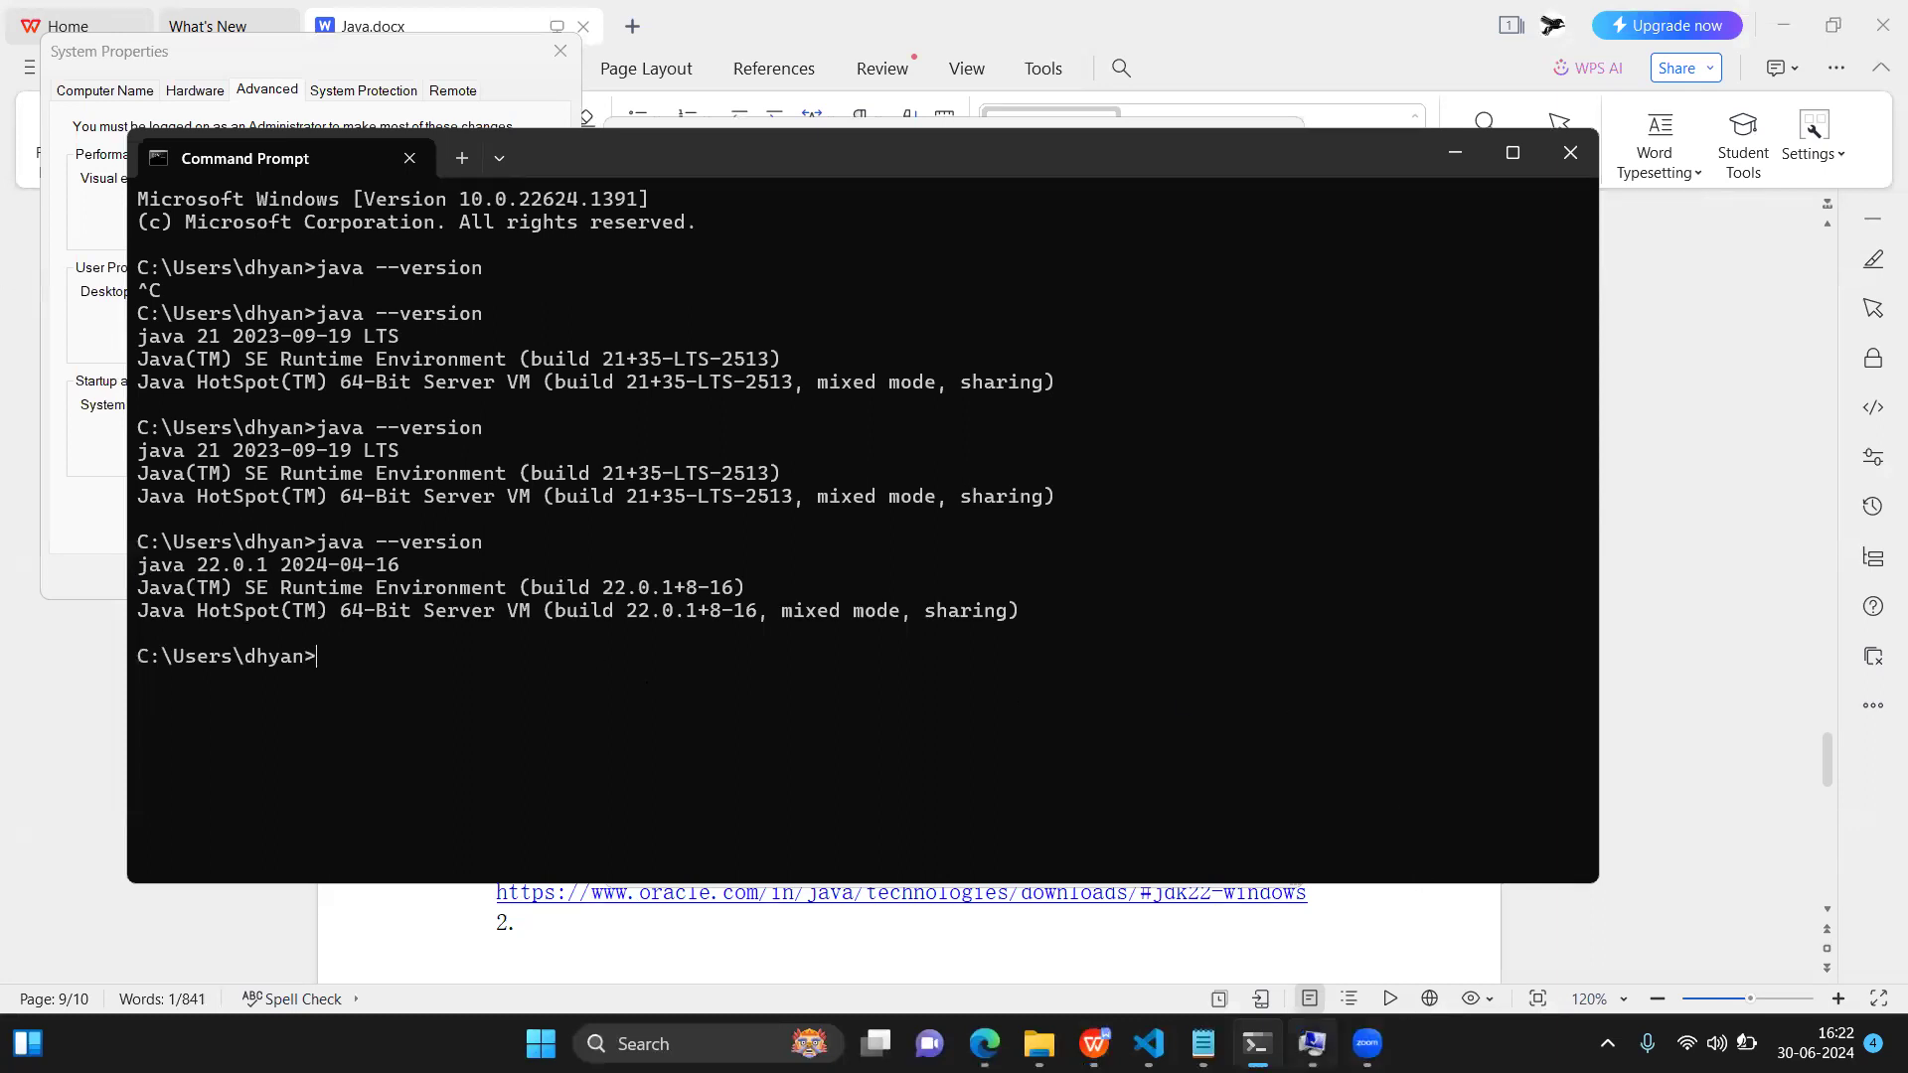
Step: Return to WPS Office and write items 2 to 4: "Download java 22", "Install the application(.exe)" and "Add the environment variable."
left_click(1094, 1043)
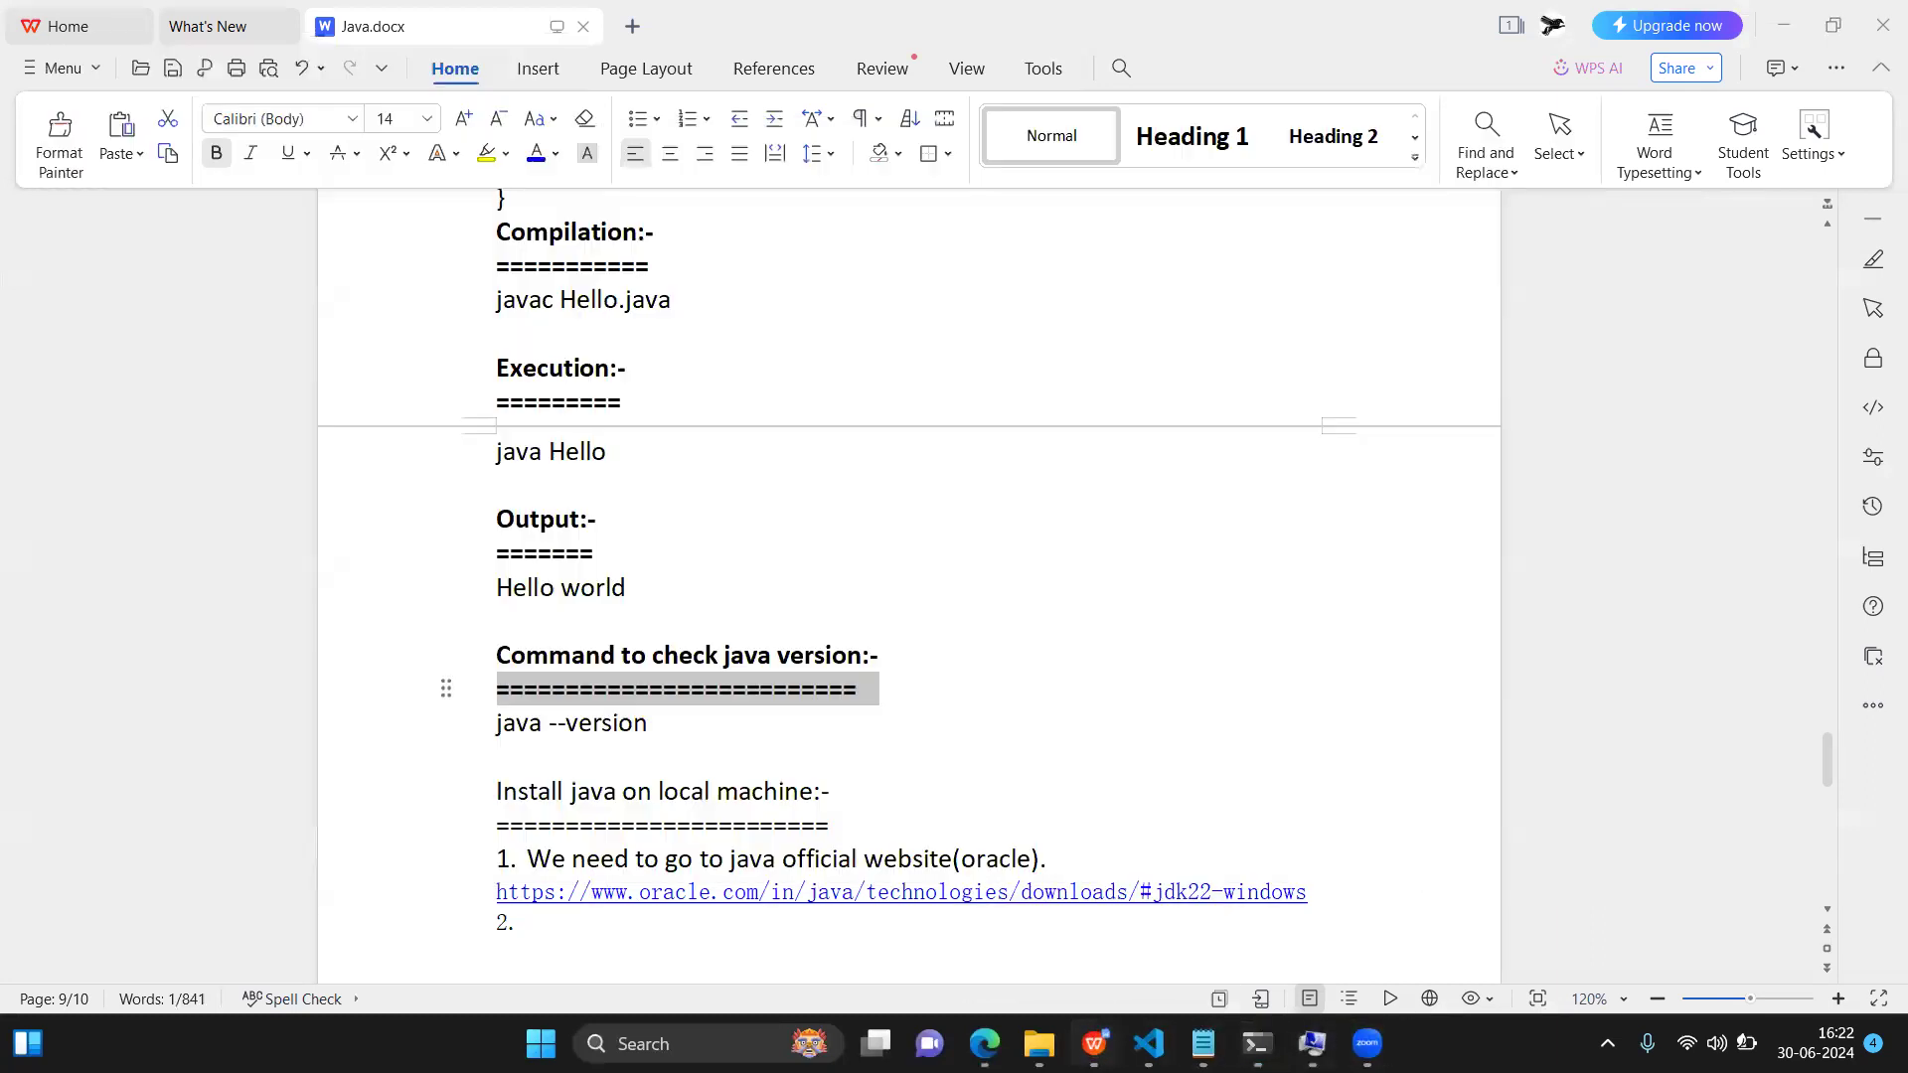
scroll(994, 707, "down", 3)
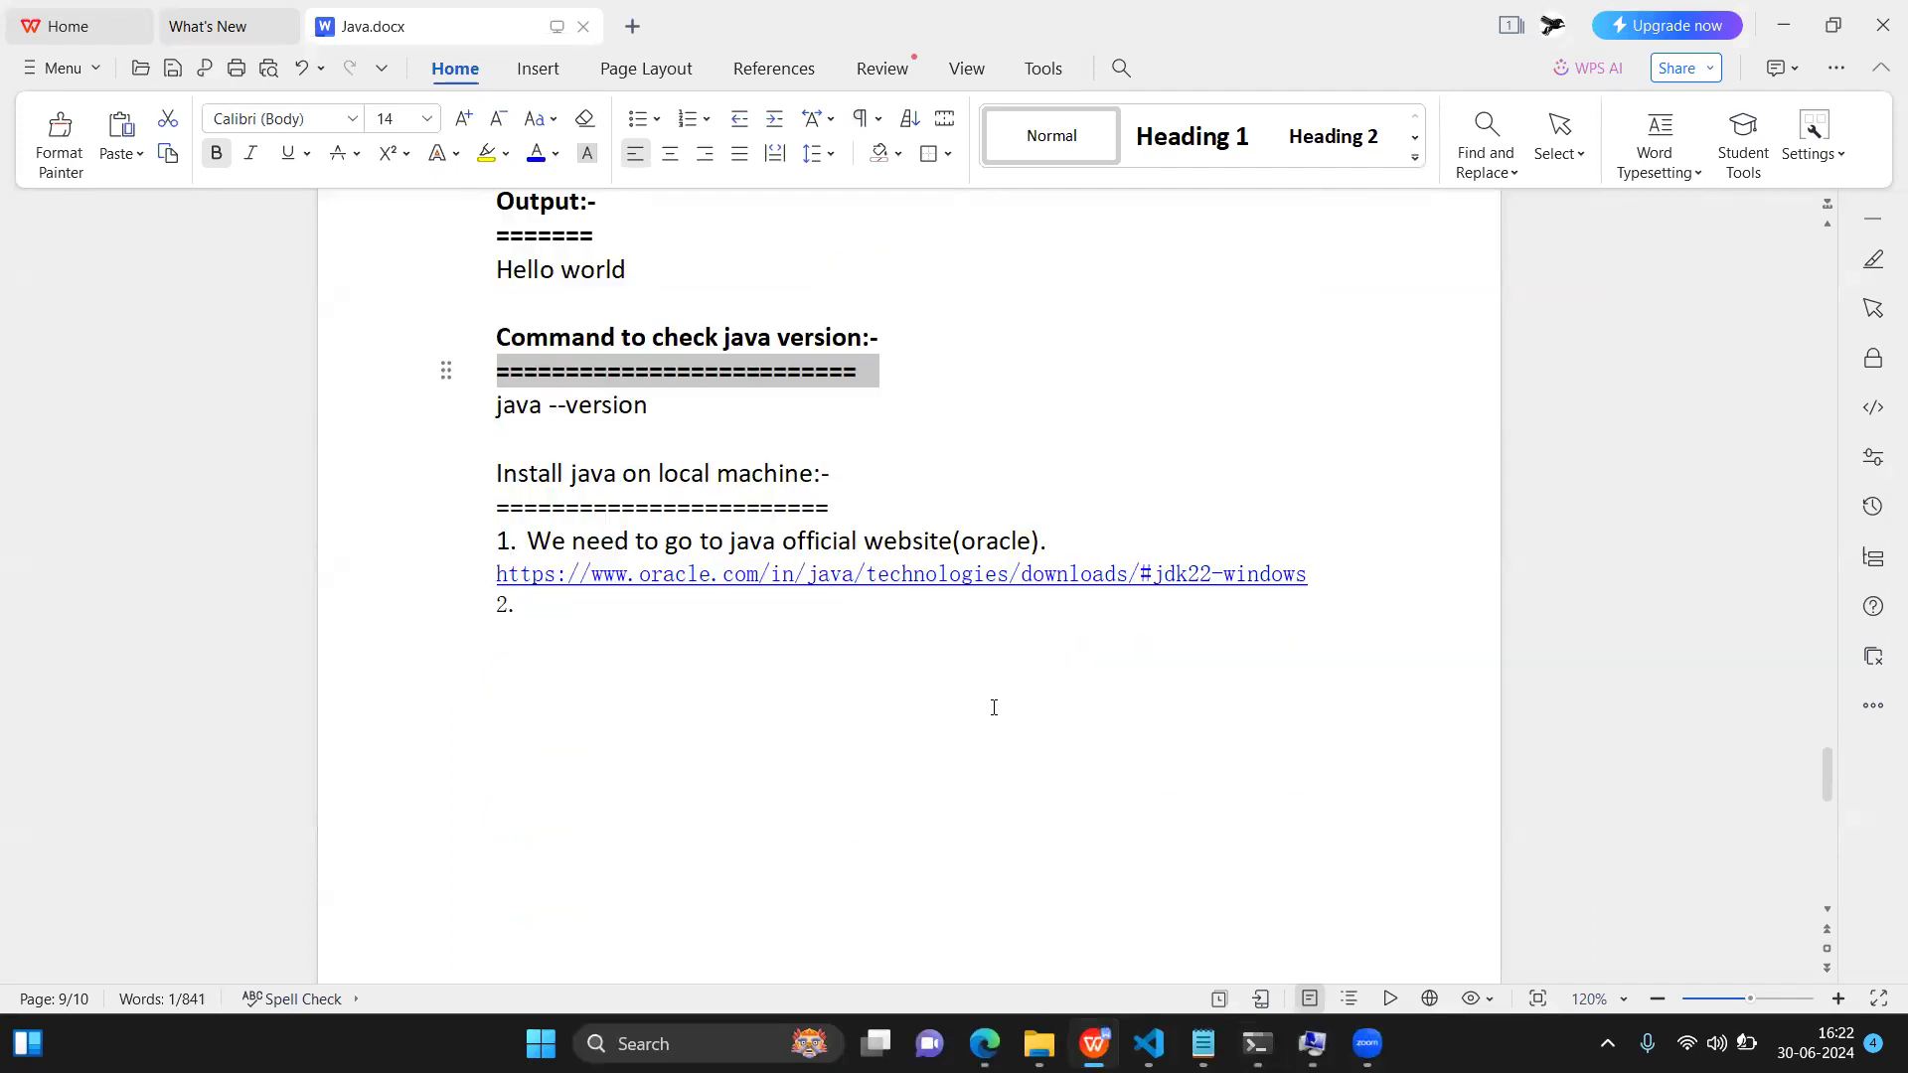
left_click(591, 608)
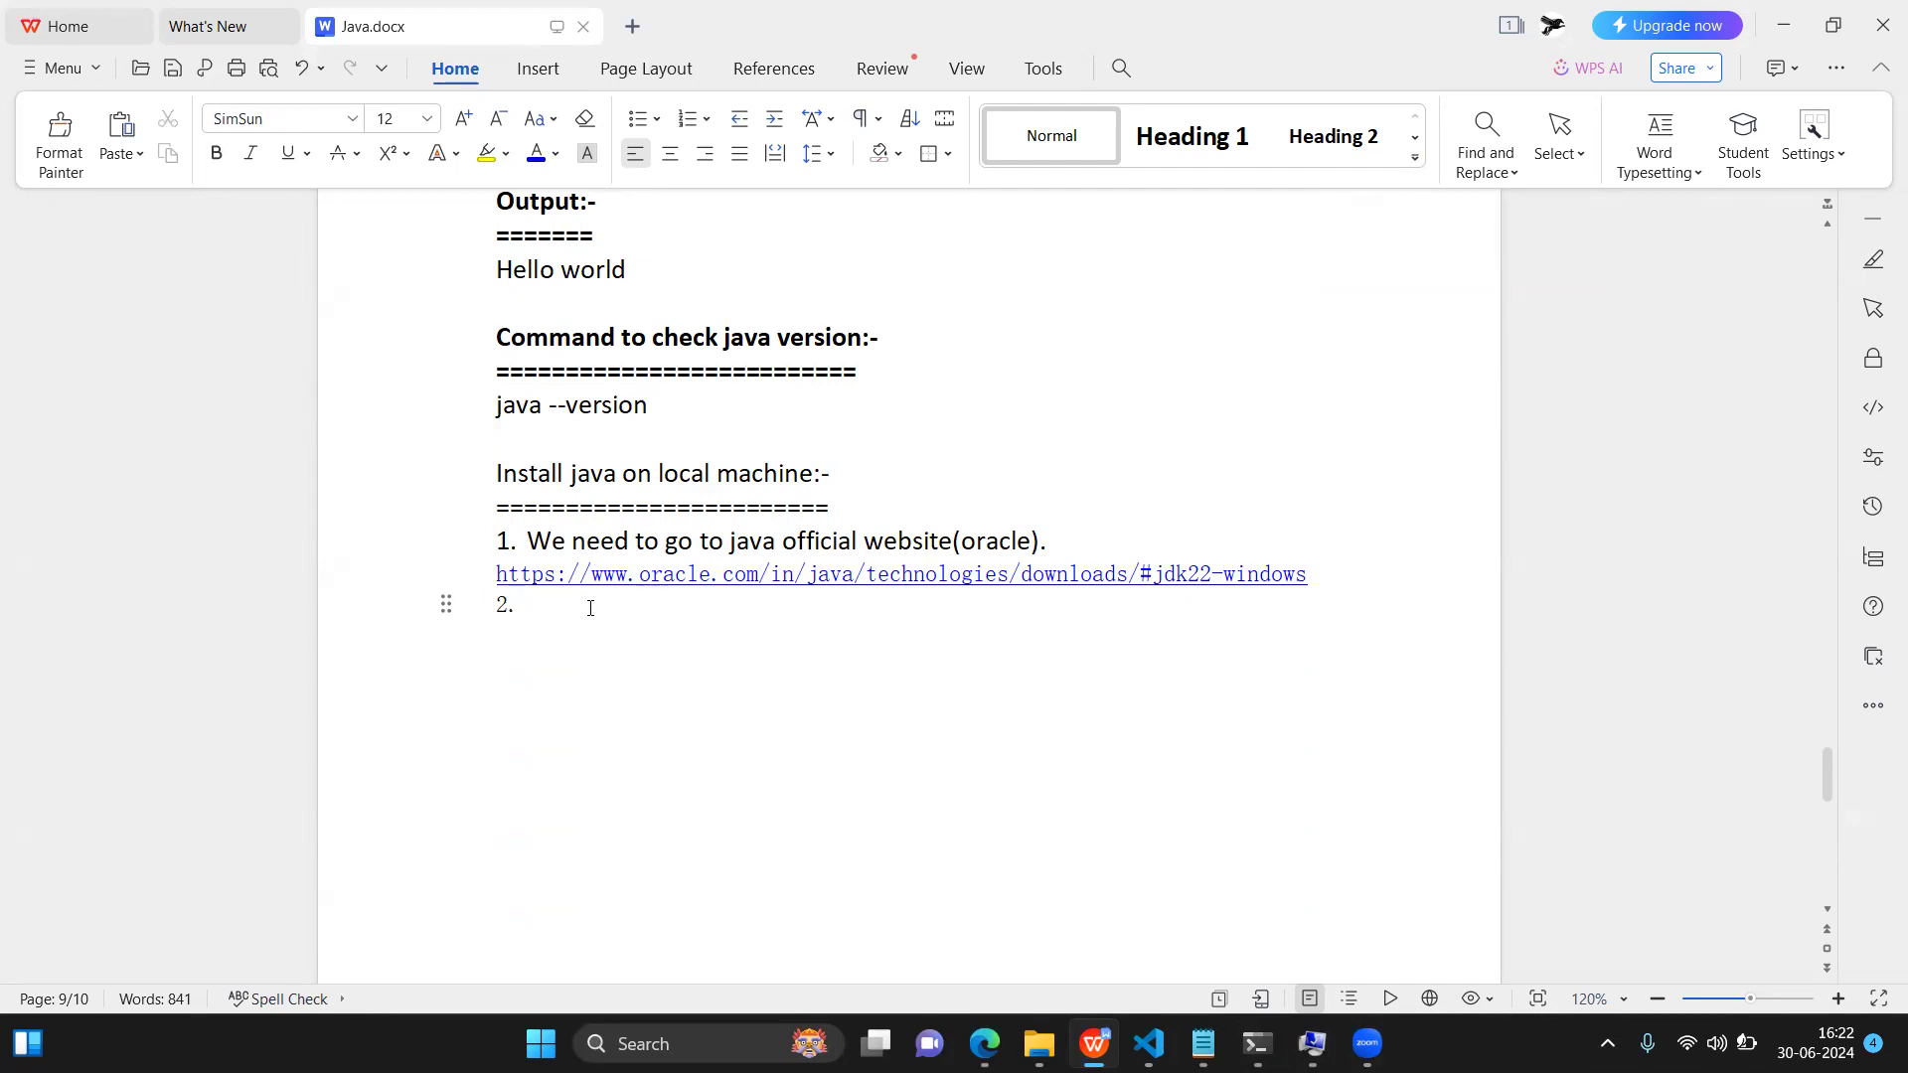
type("Download java 22")
key("Return")
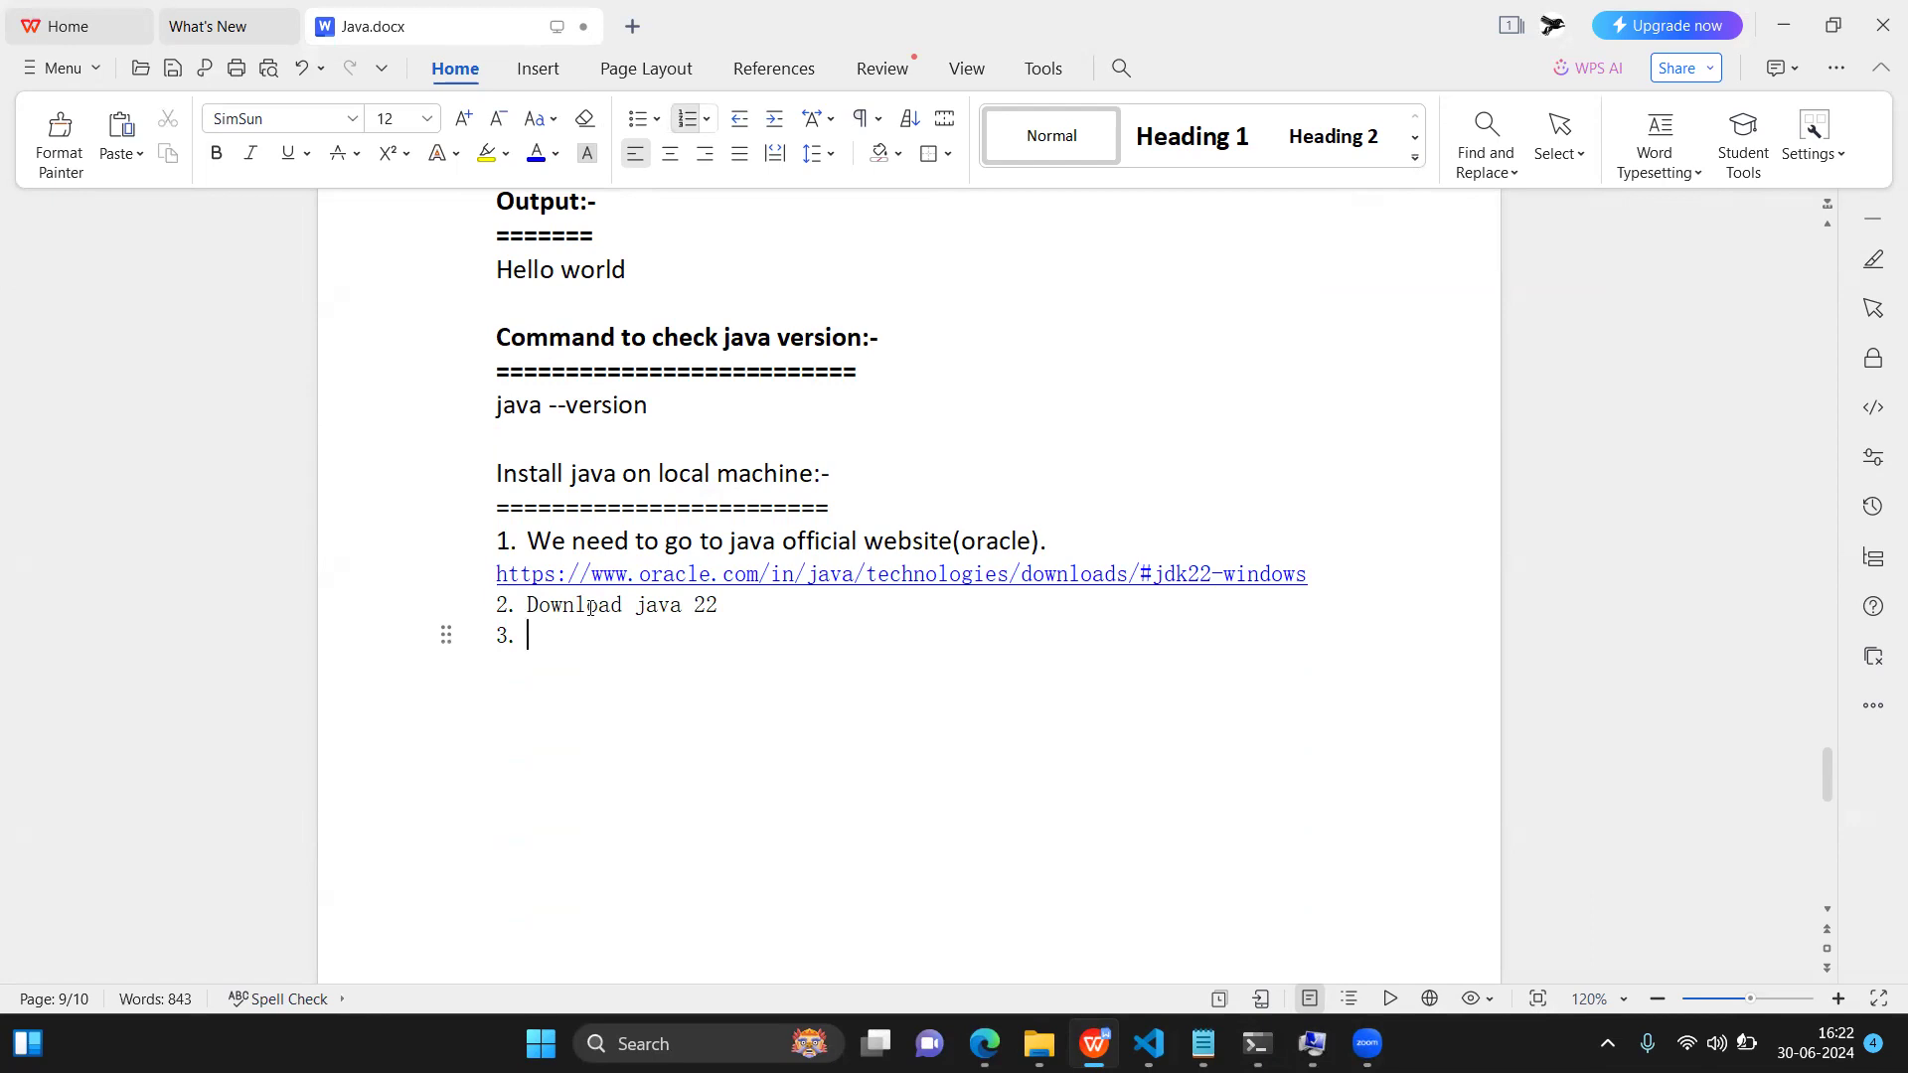
type("Install the application(.exe)")
key("Return")
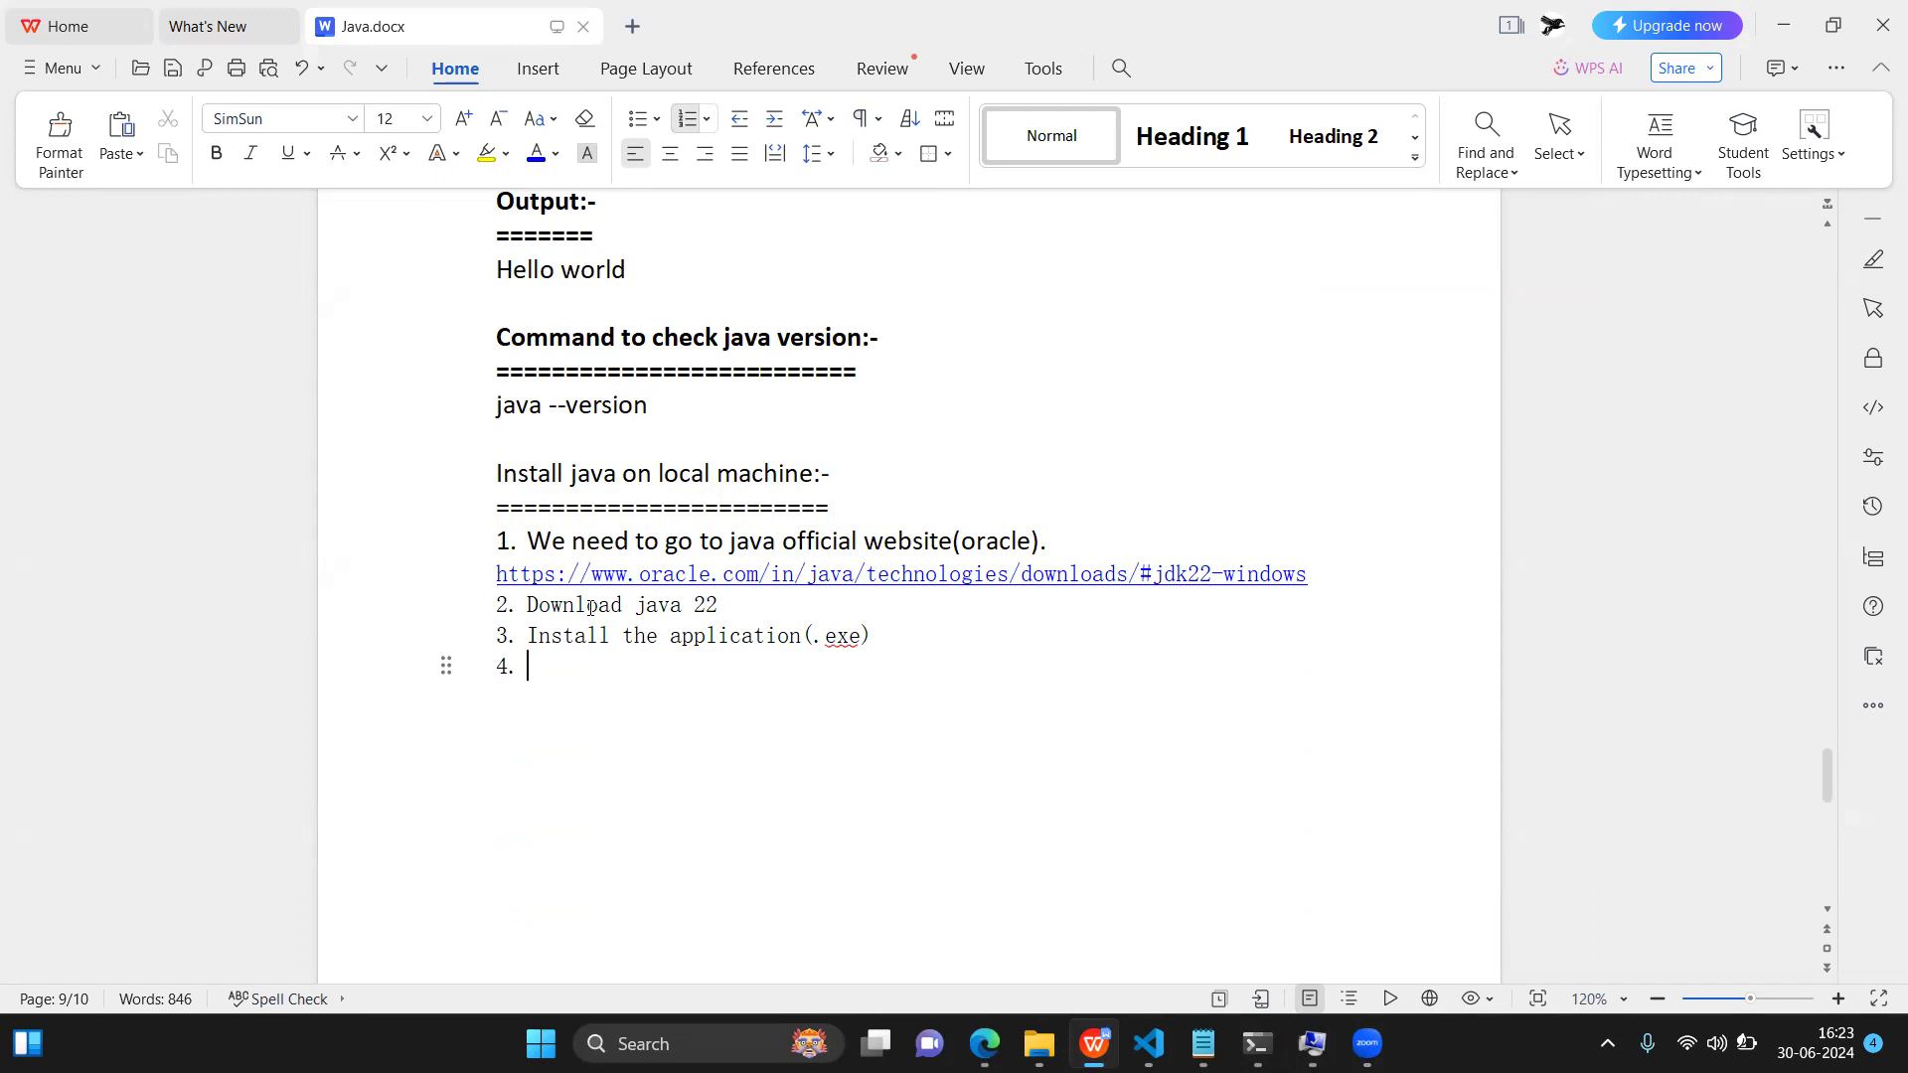
type("Add the environment variable.")
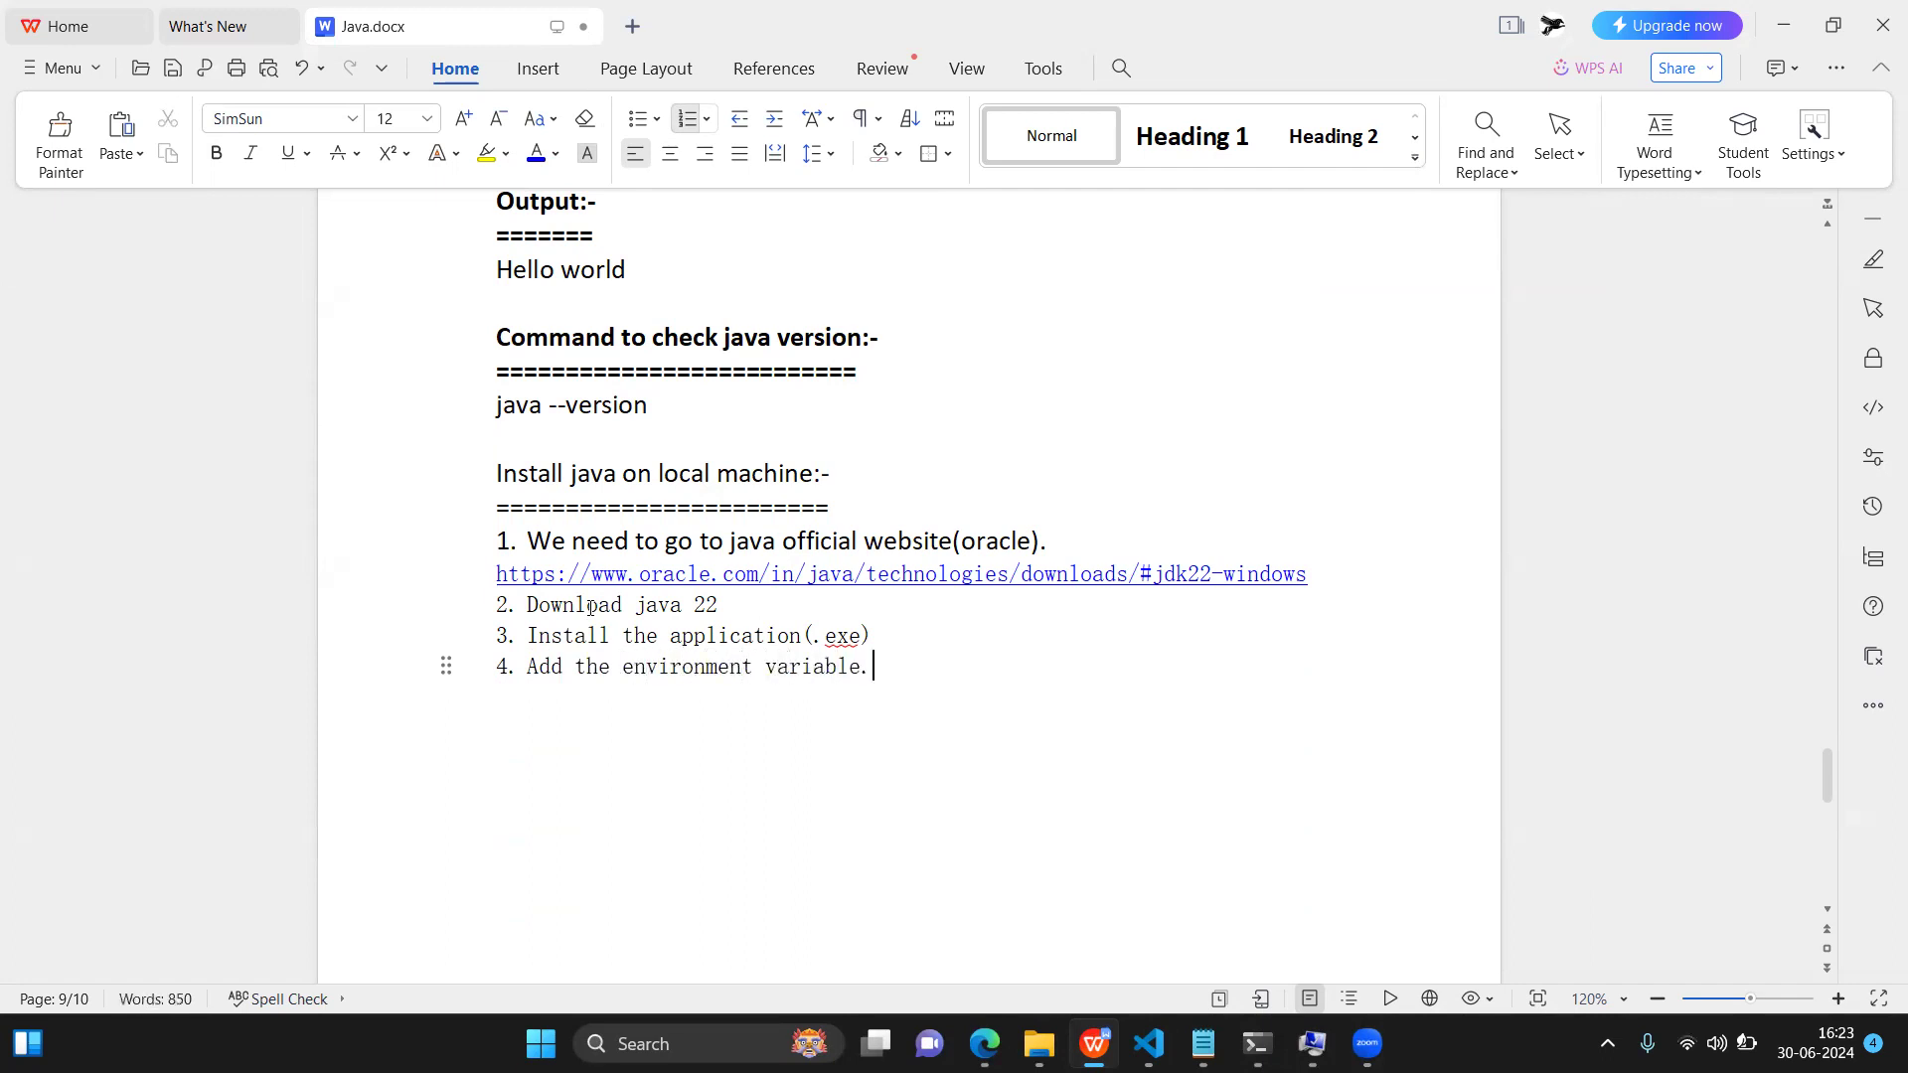
key("Return")
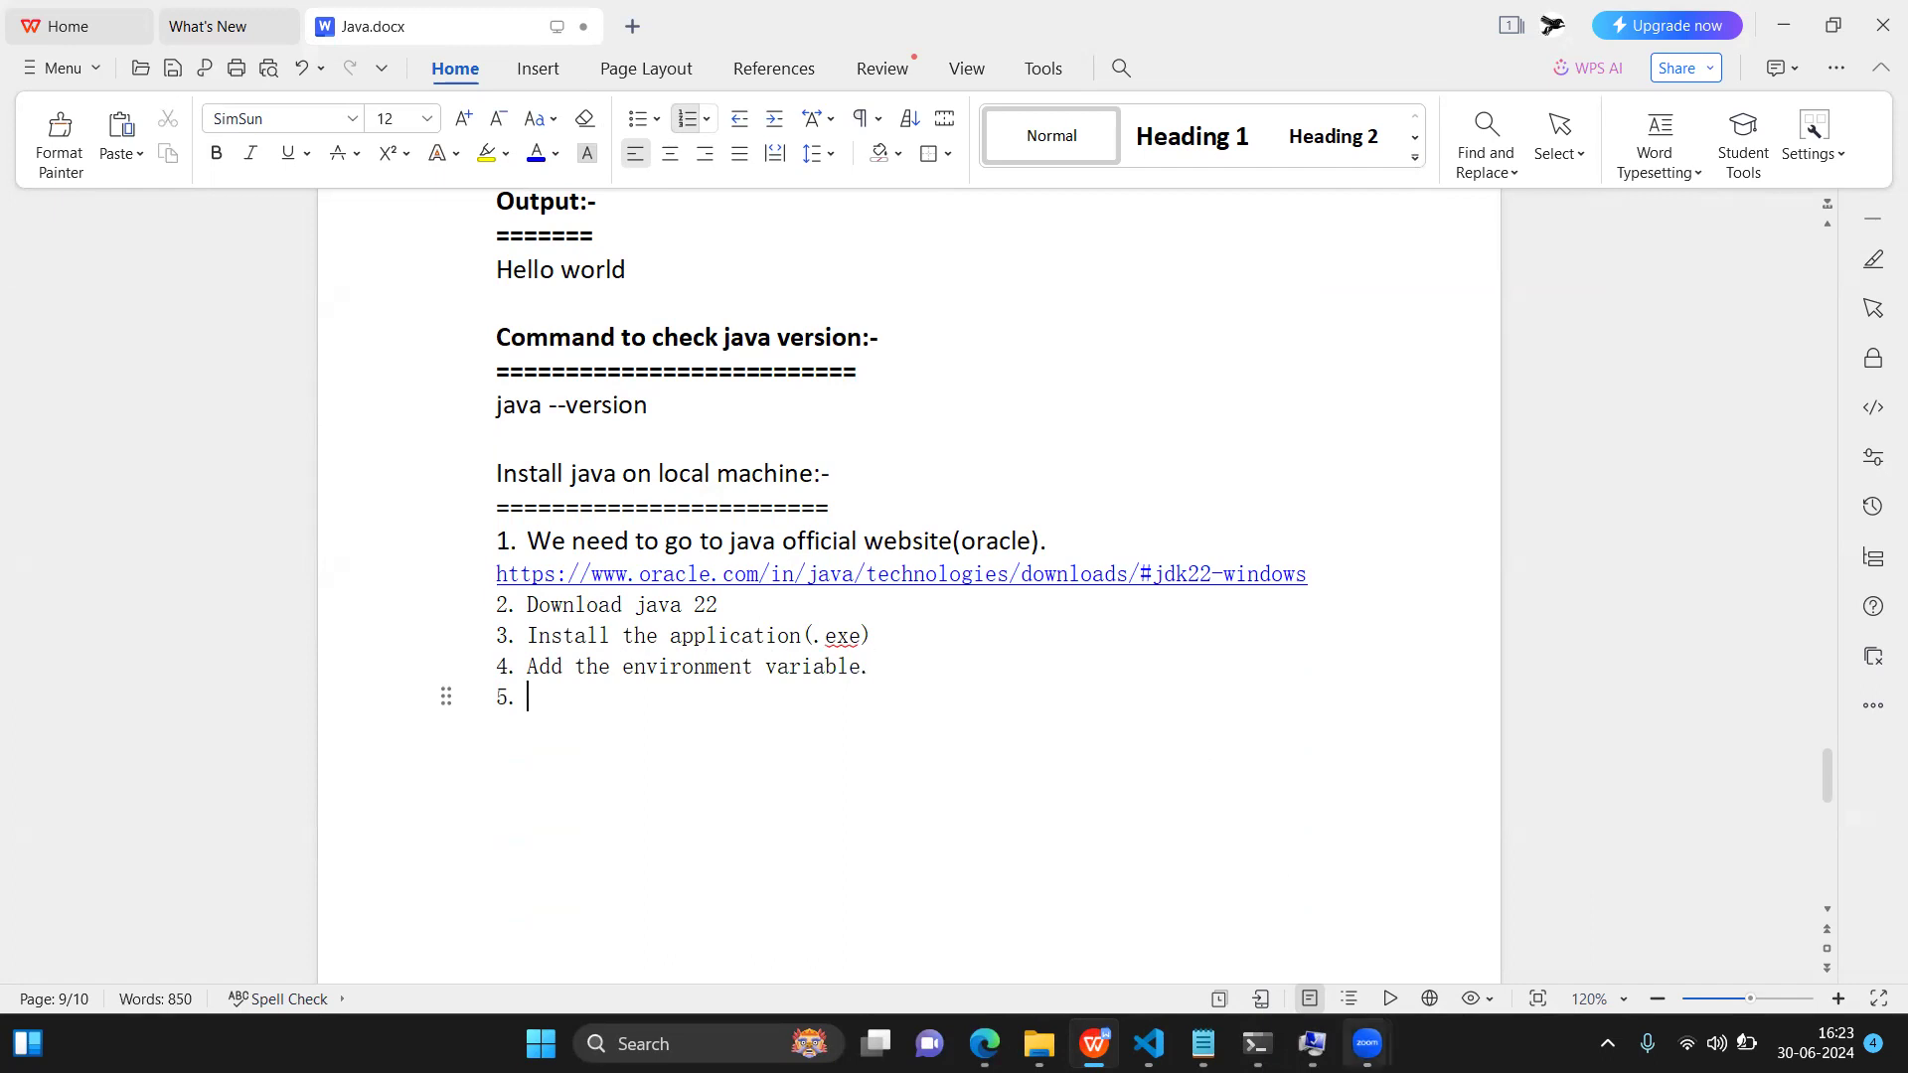
Step: Add item 5, "System variable", to the install notes and write the variable name JAVA_HOME on an unnumbered line below it
left_click(1311, 1044)
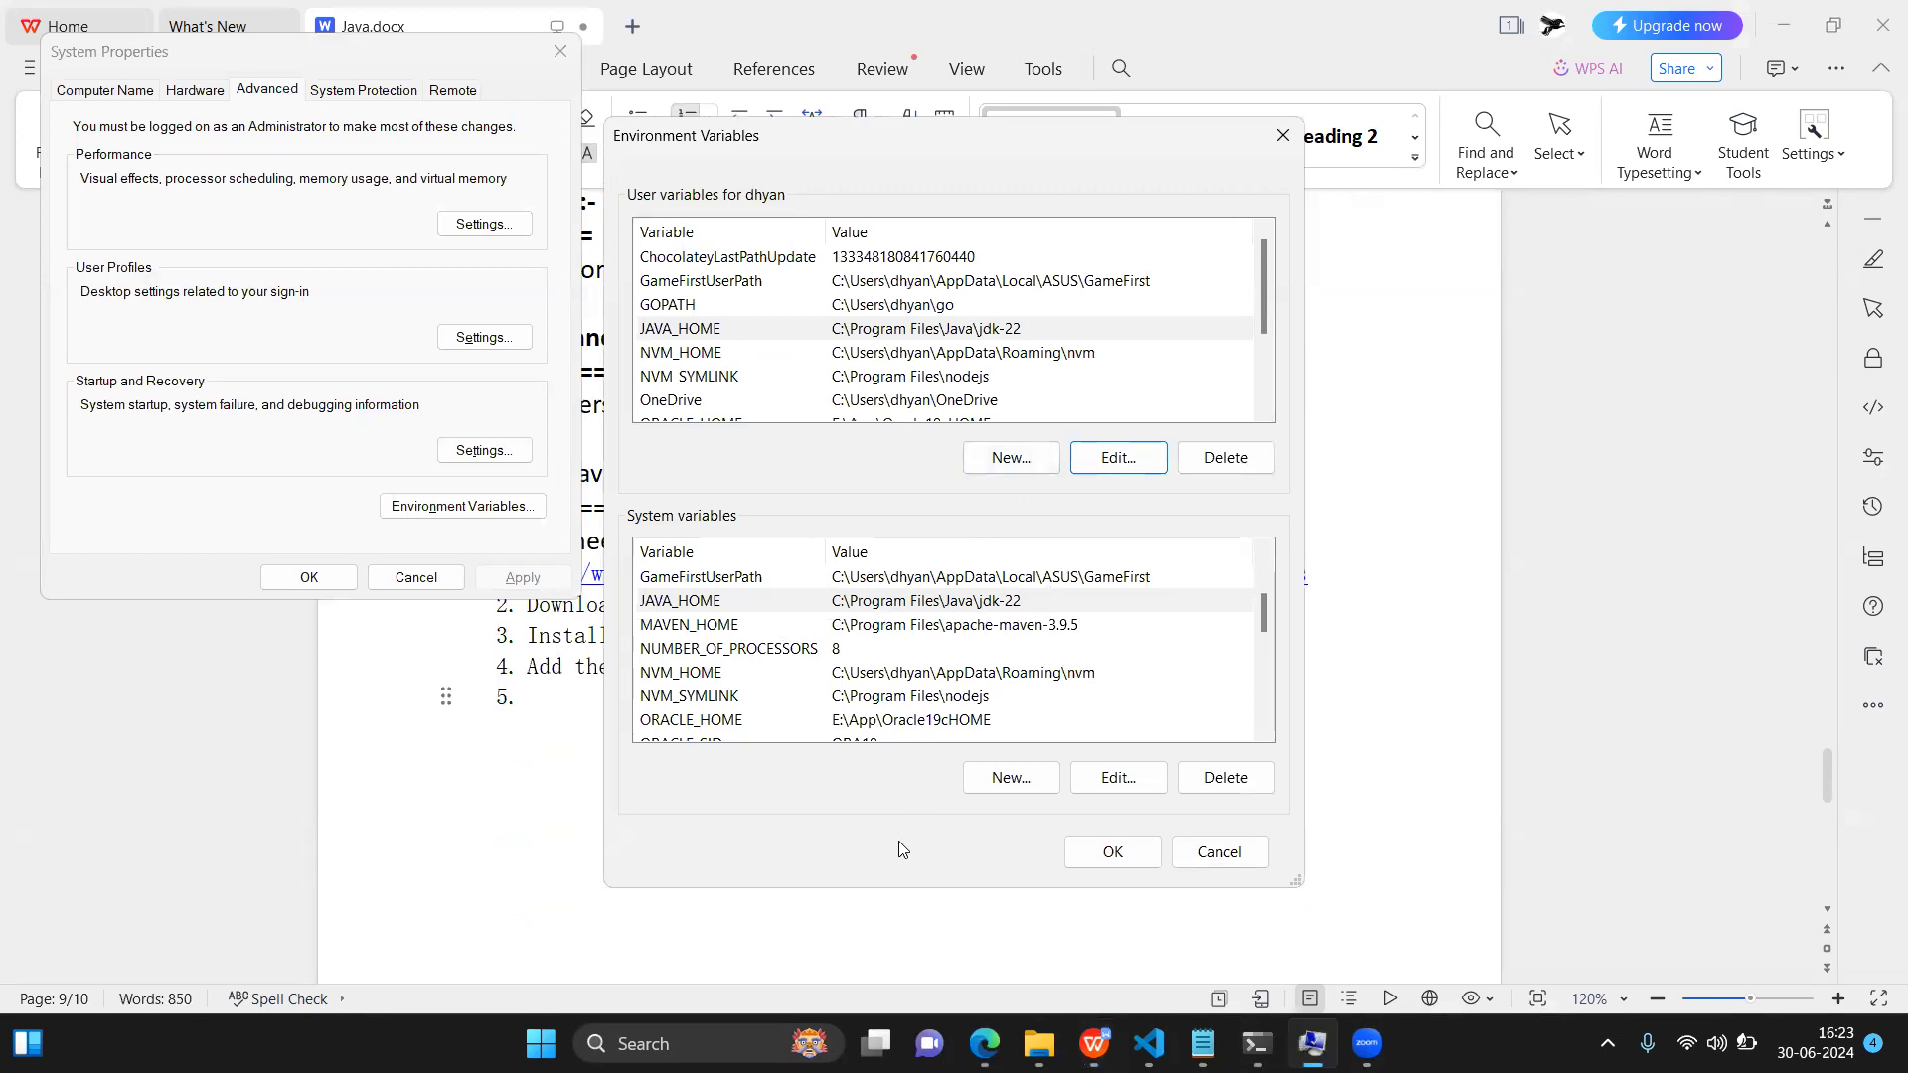
left_click(527, 700)
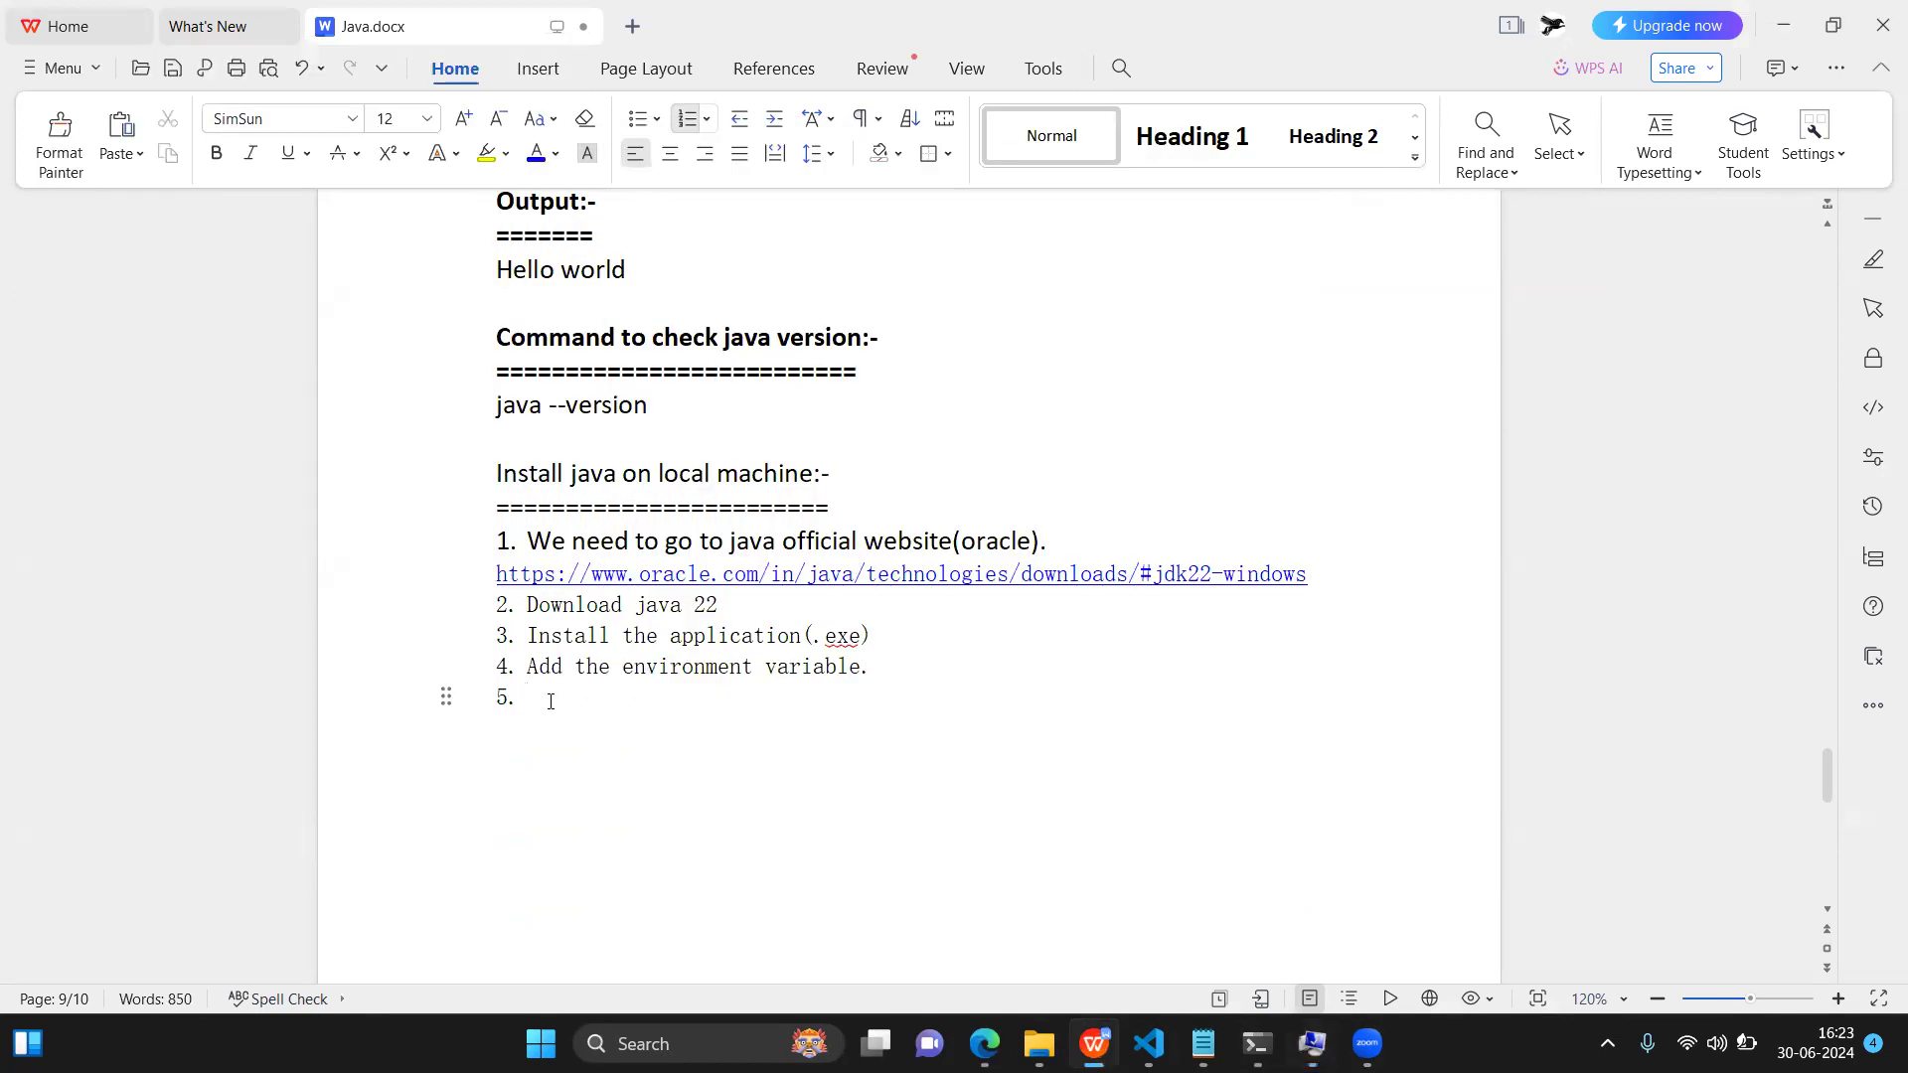
type("J")
key("BackSpace")
type("System variable")
key("Return")
key("Return")
type("JAVA")
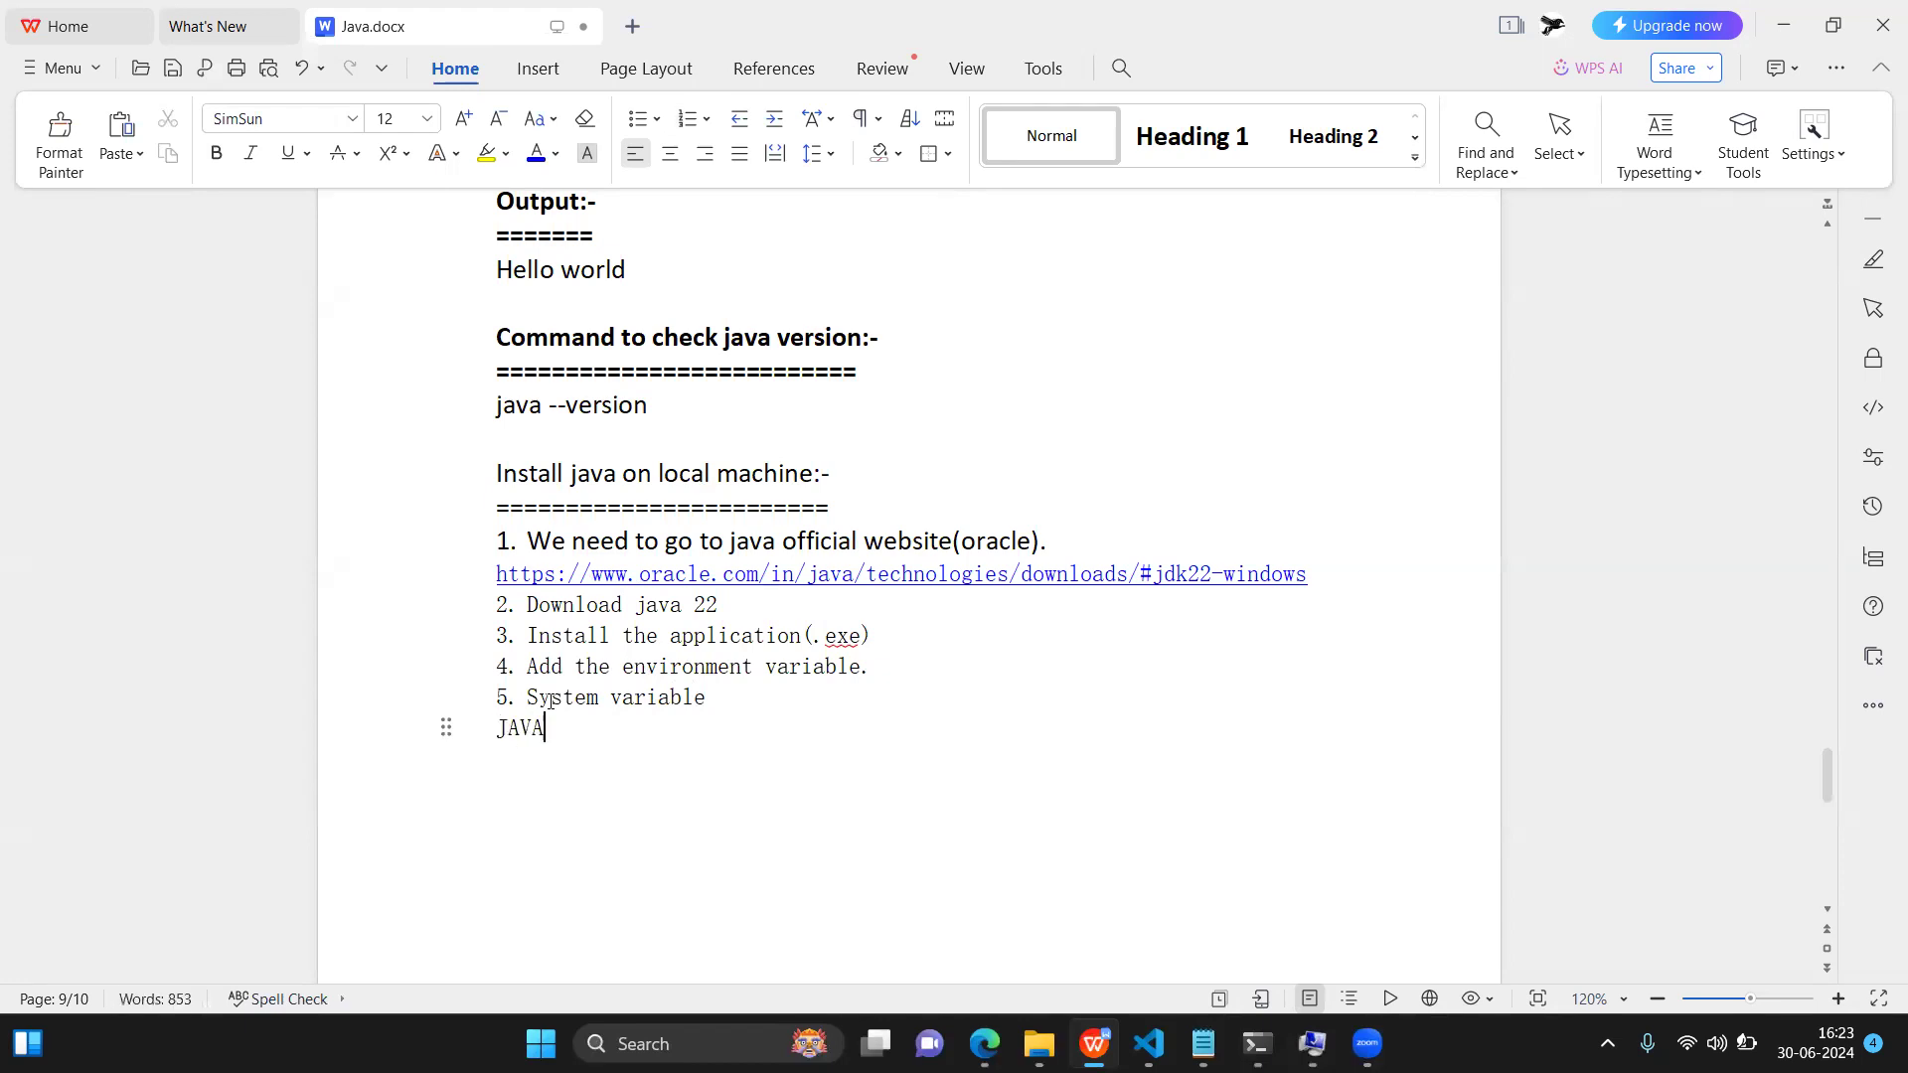
type("_HOME")
key("Return")
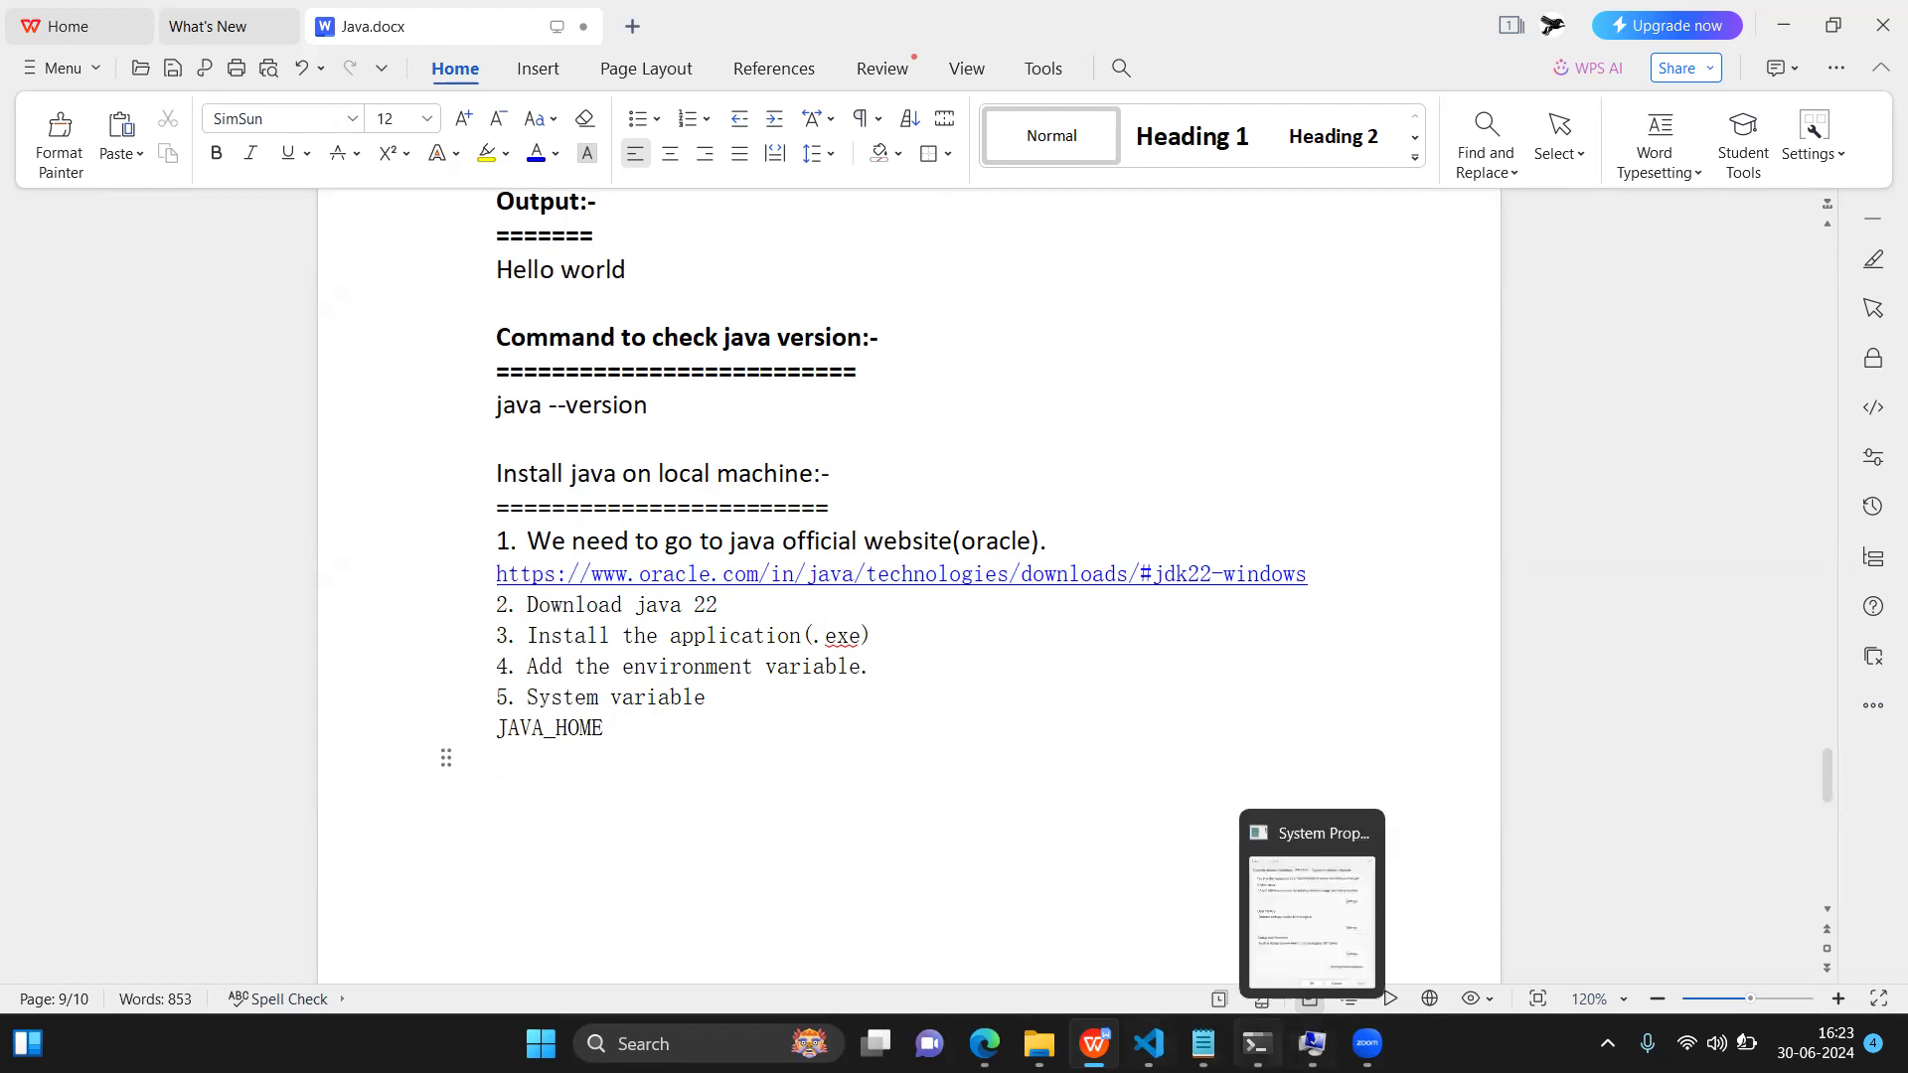
Step: Switch to the Environment Variables dialog, copy the JAVA_HOME system variable's value and apply the variable settings
left_click(1311, 1043)
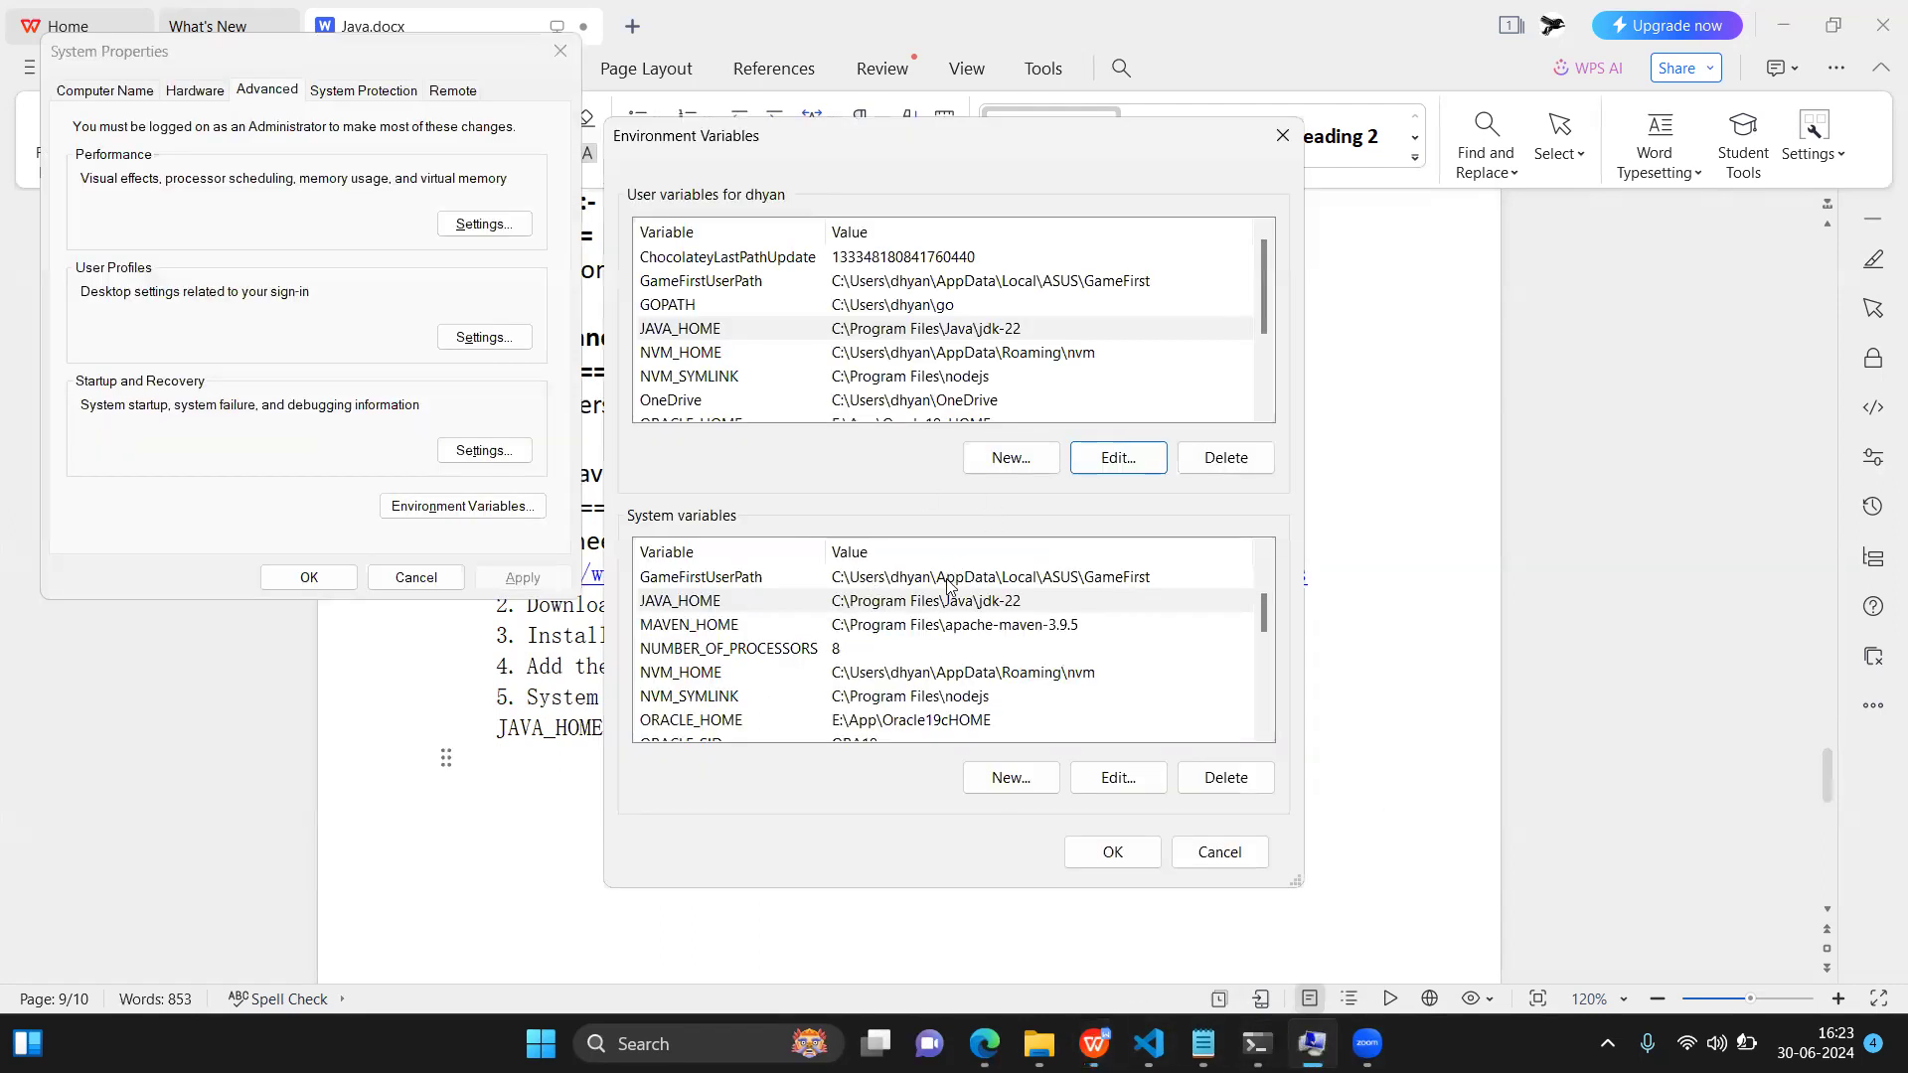
double_click(977, 603)
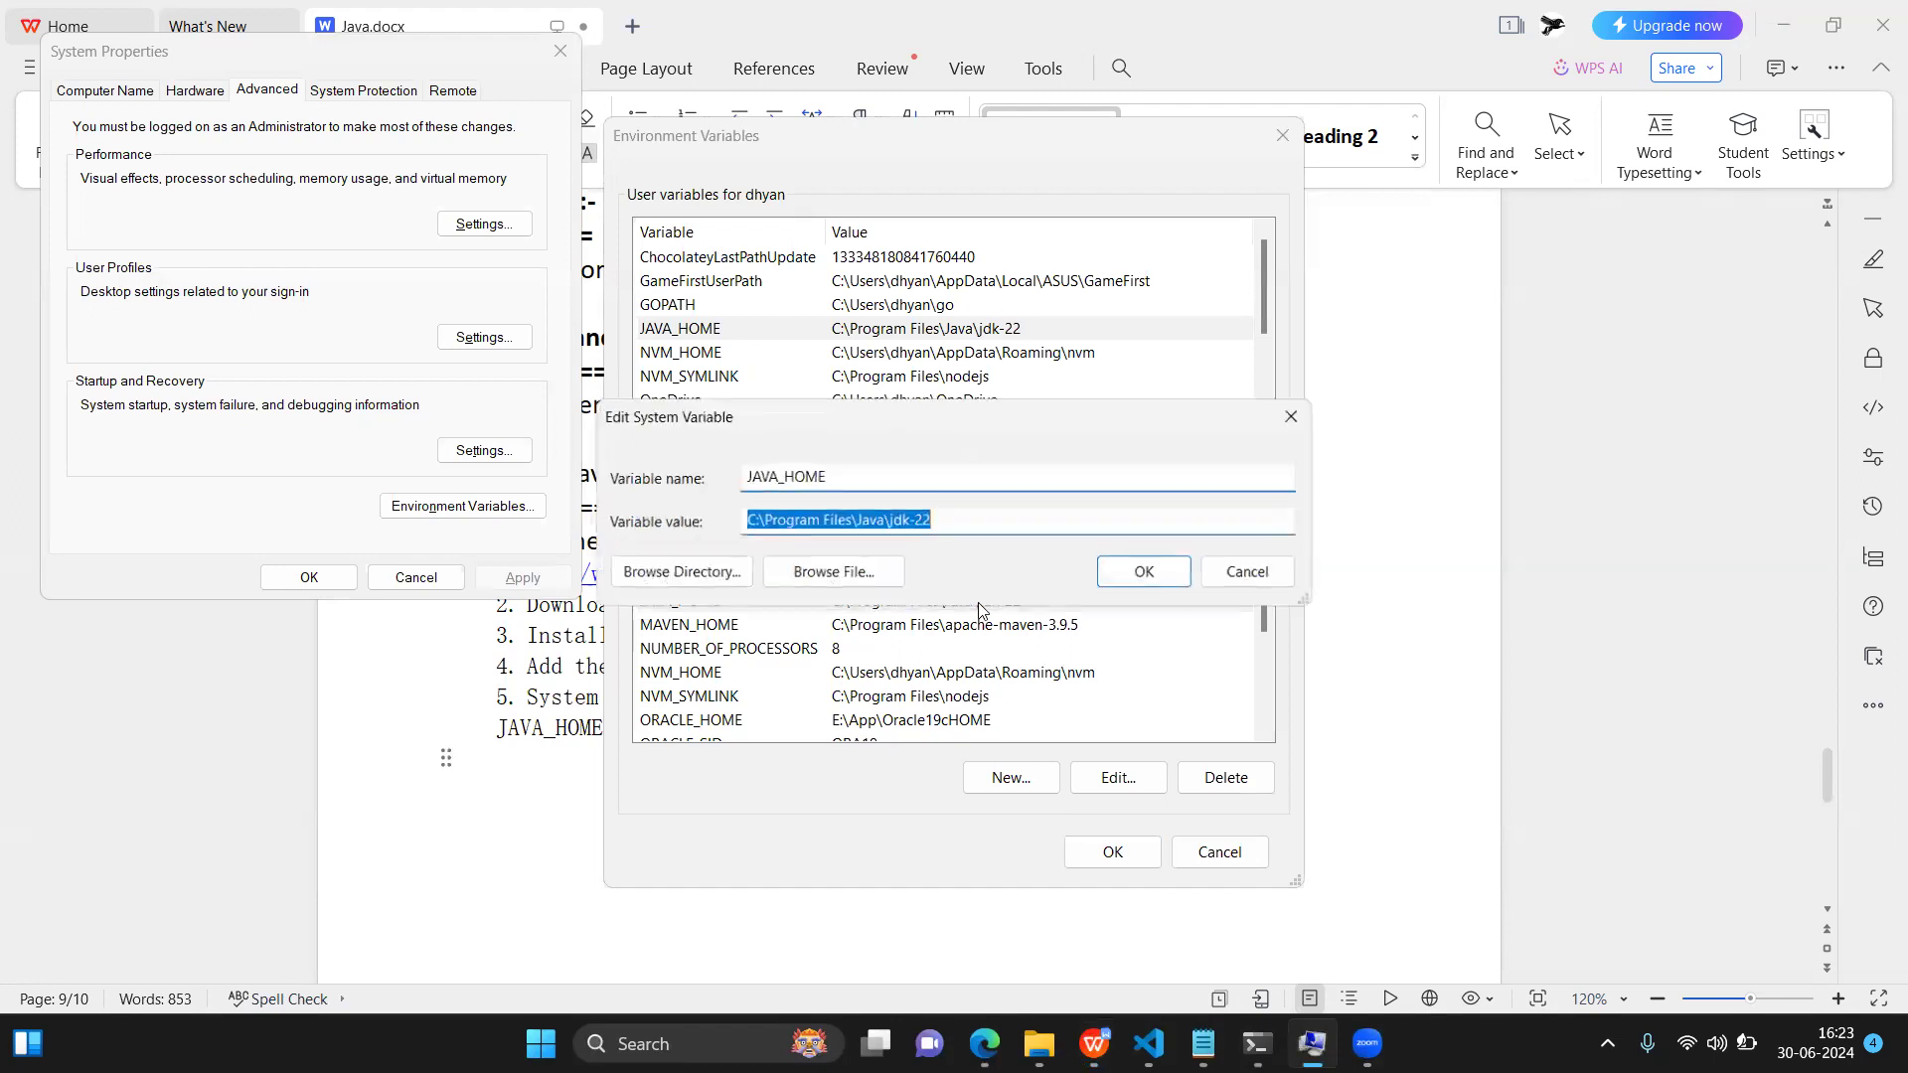
left_click(965, 529)
left_click_drag(935, 522, 726, 531)
key("ctrl+c")
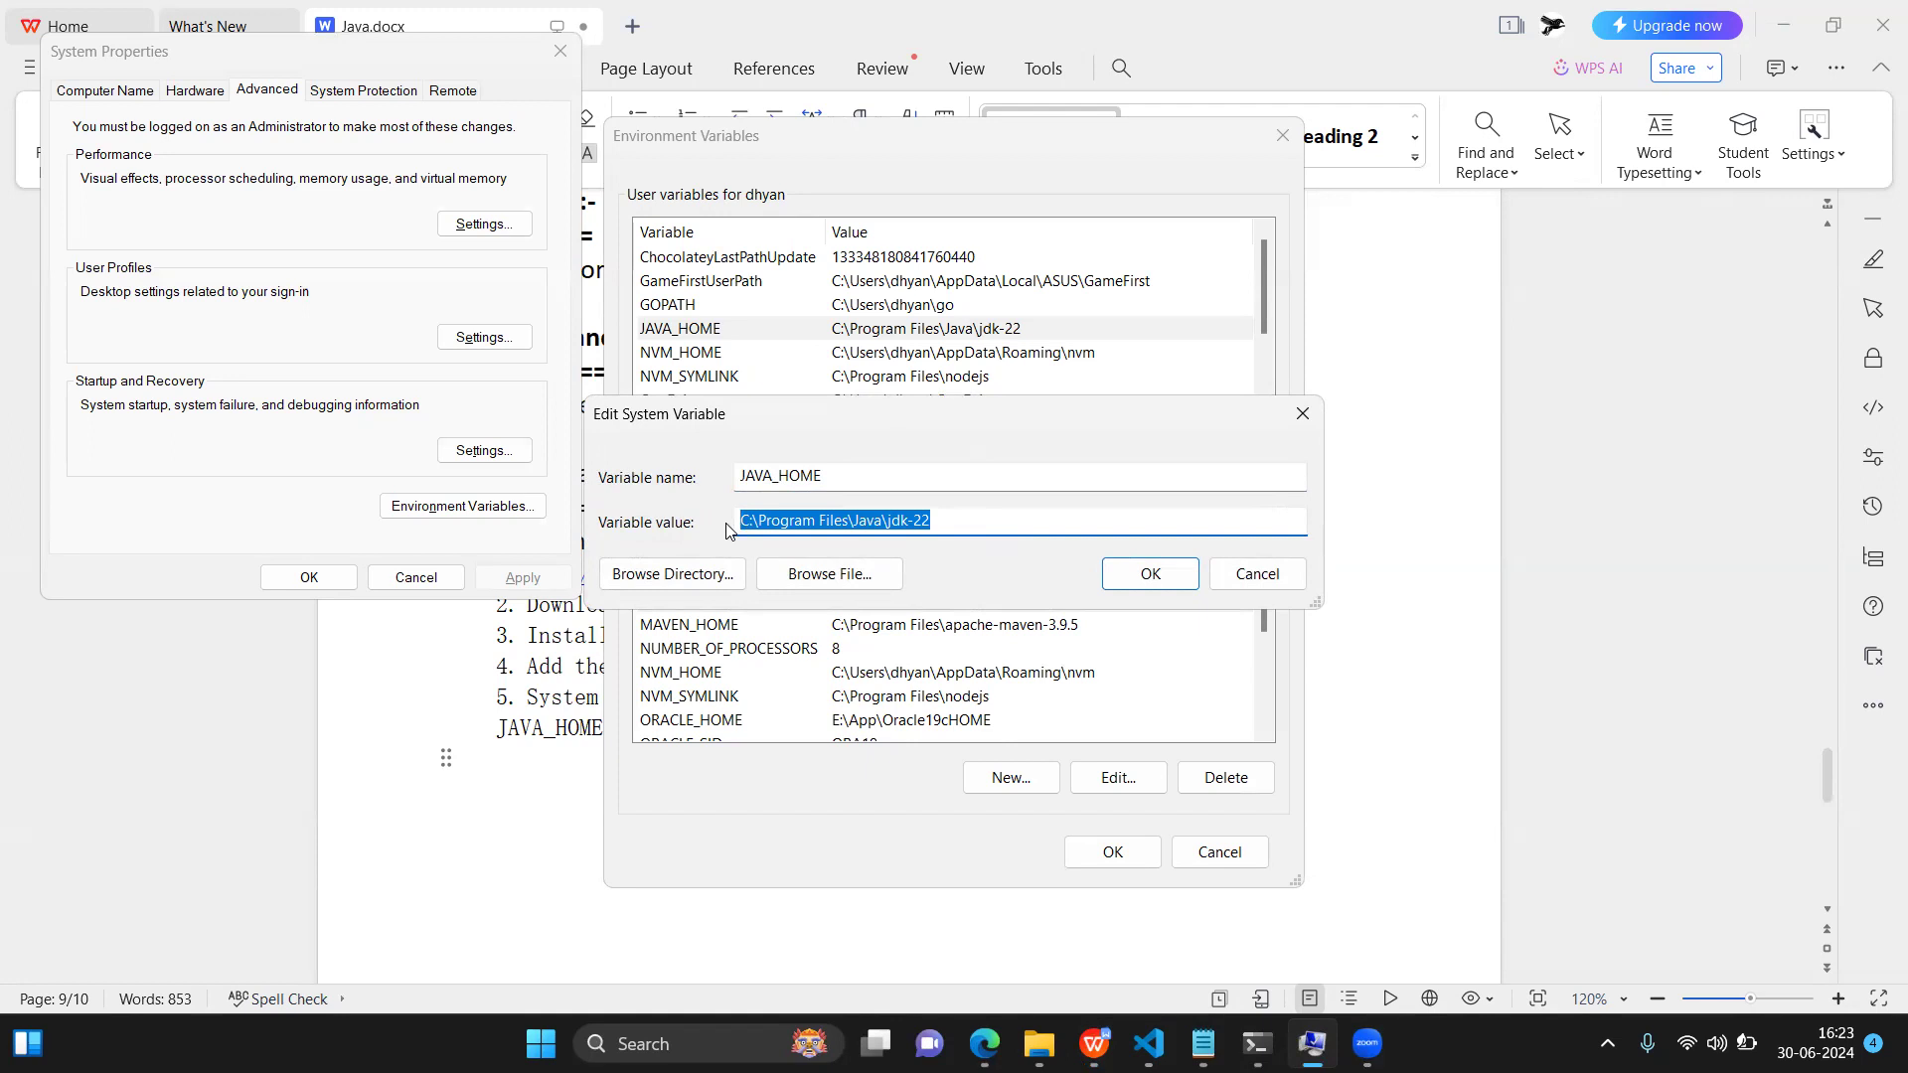
left_click(1143, 572)
left_click(1118, 853)
Step: Paste the path C:\Program Files\Java\jdk-22 below JAVA_HOME in Java.docx
left_click(529, 787)
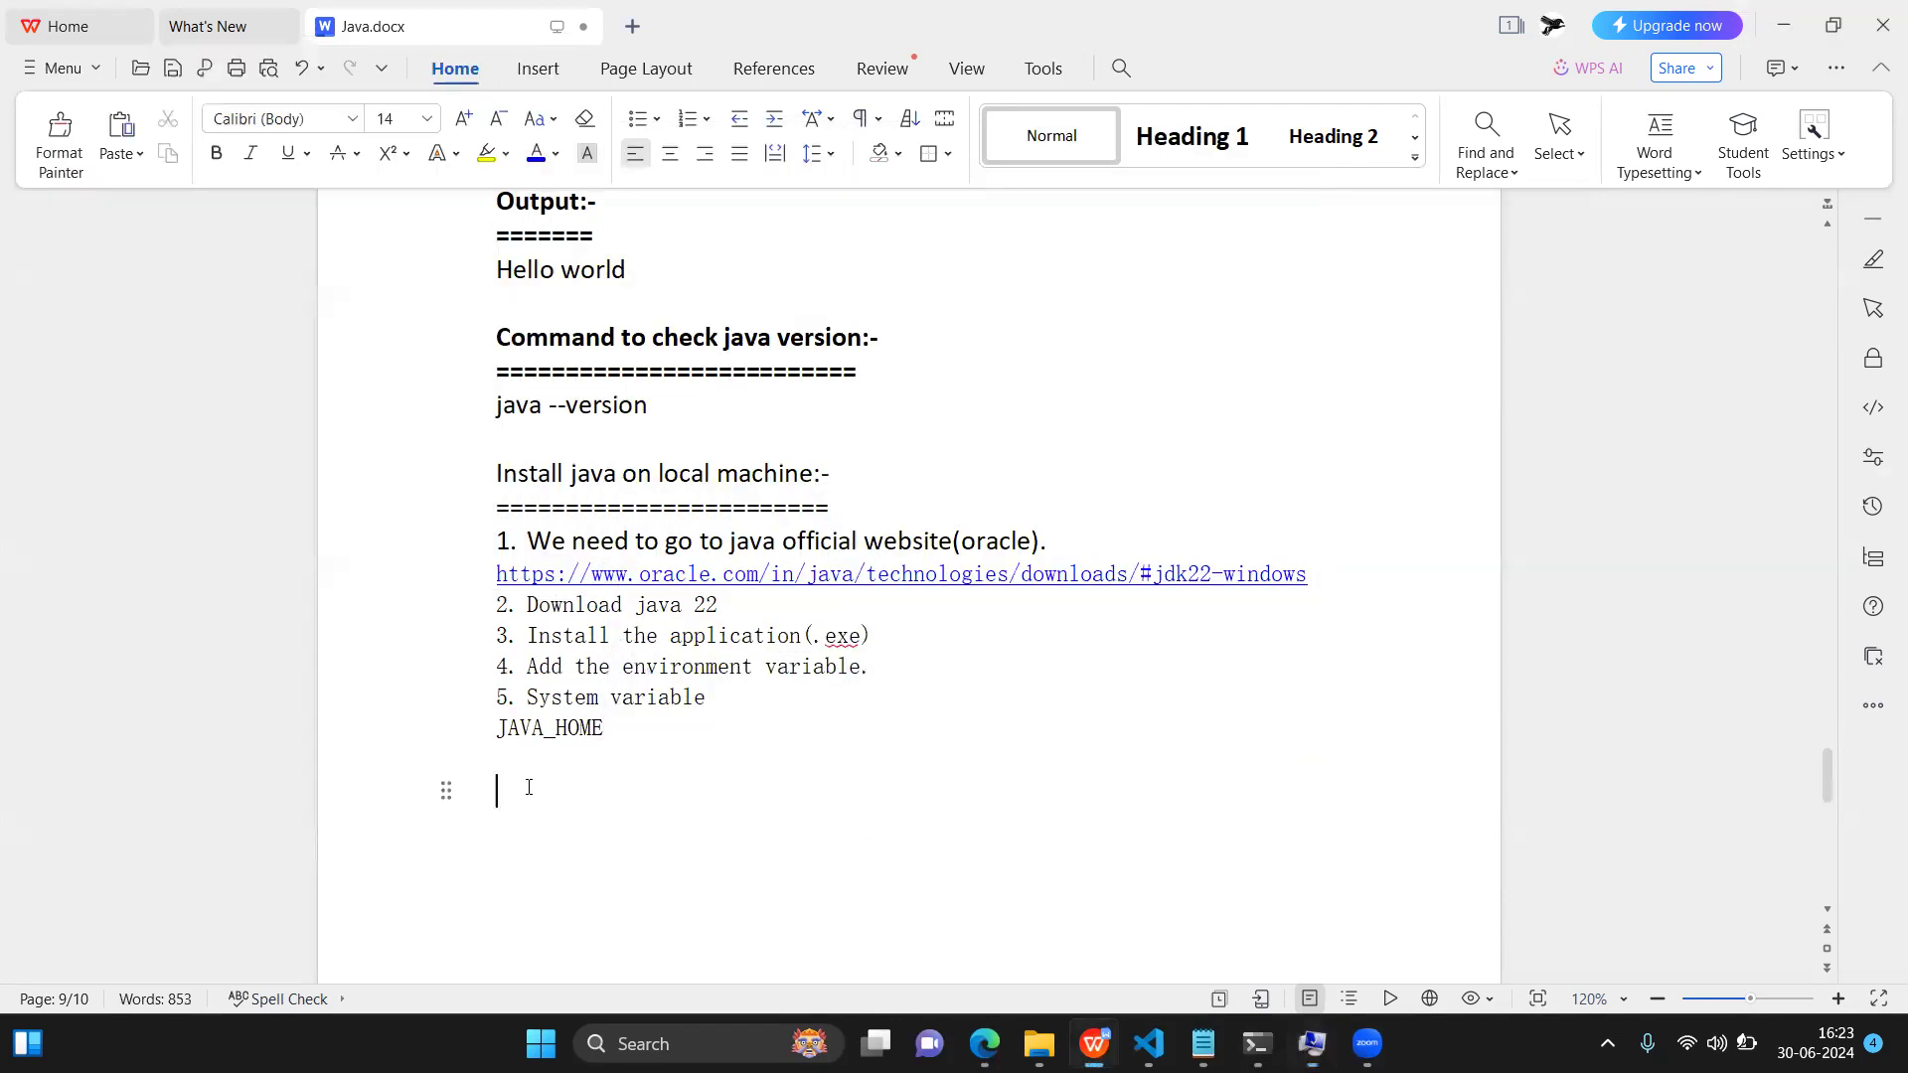
left_click(528, 787)
key("ctrl+v")
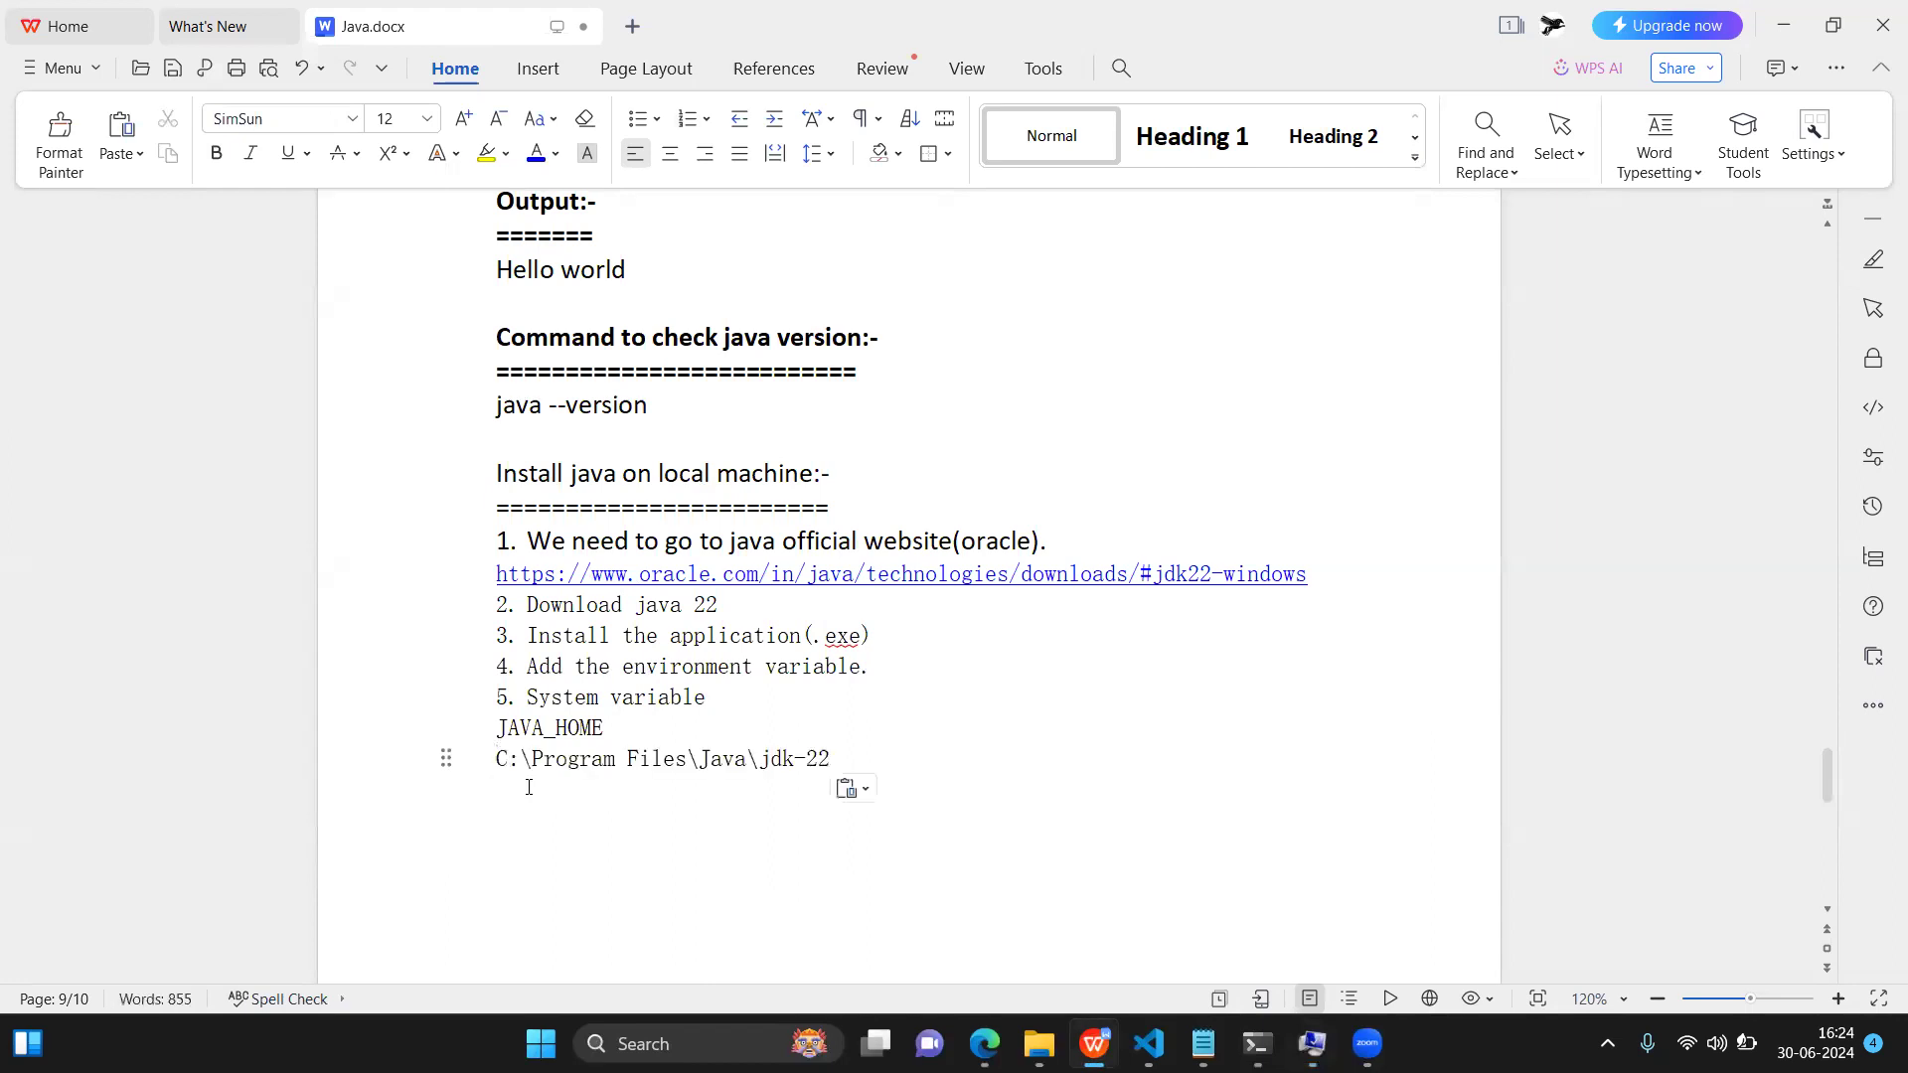
Step: Format the whole "Install java on local machine" section of Java.docx in Calibri at size 14
left_click_drag(844, 760, 496, 465)
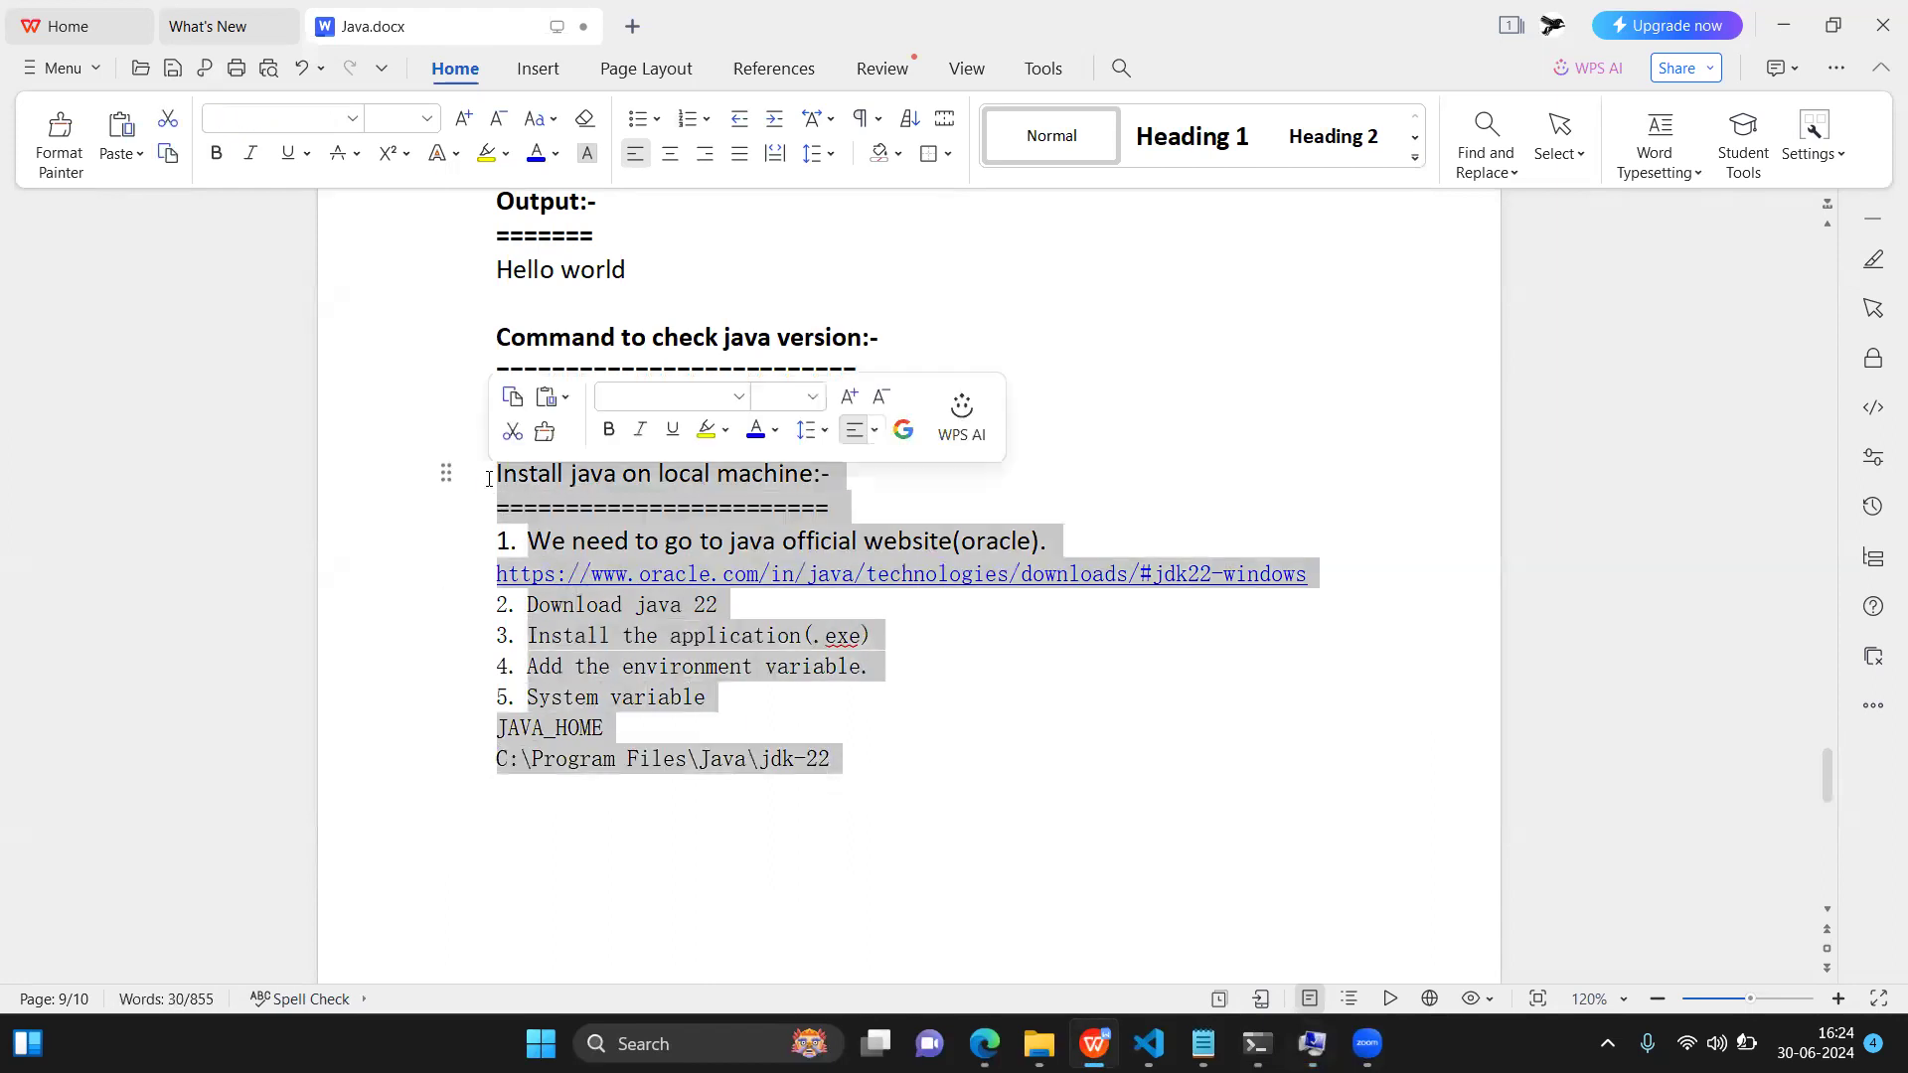
left_click(356, 117)
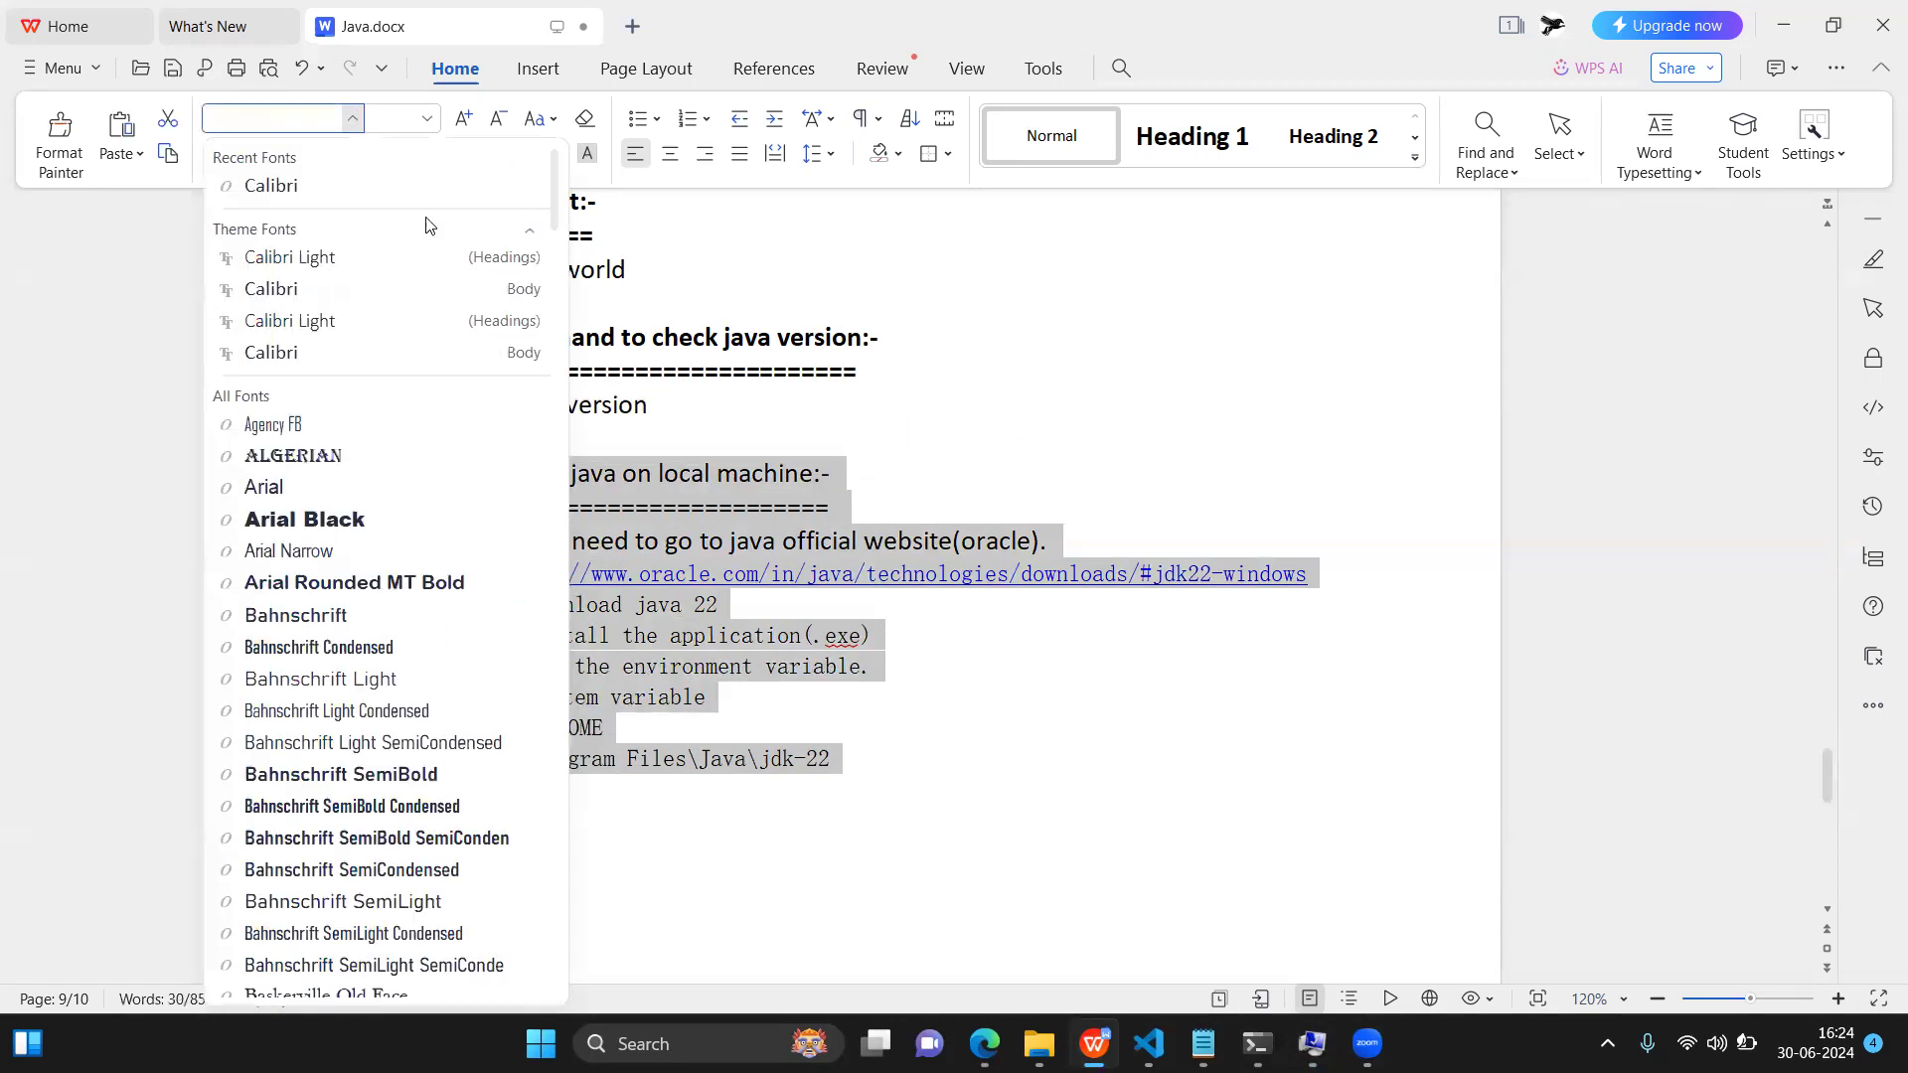
left_click(367, 194)
left_click(430, 124)
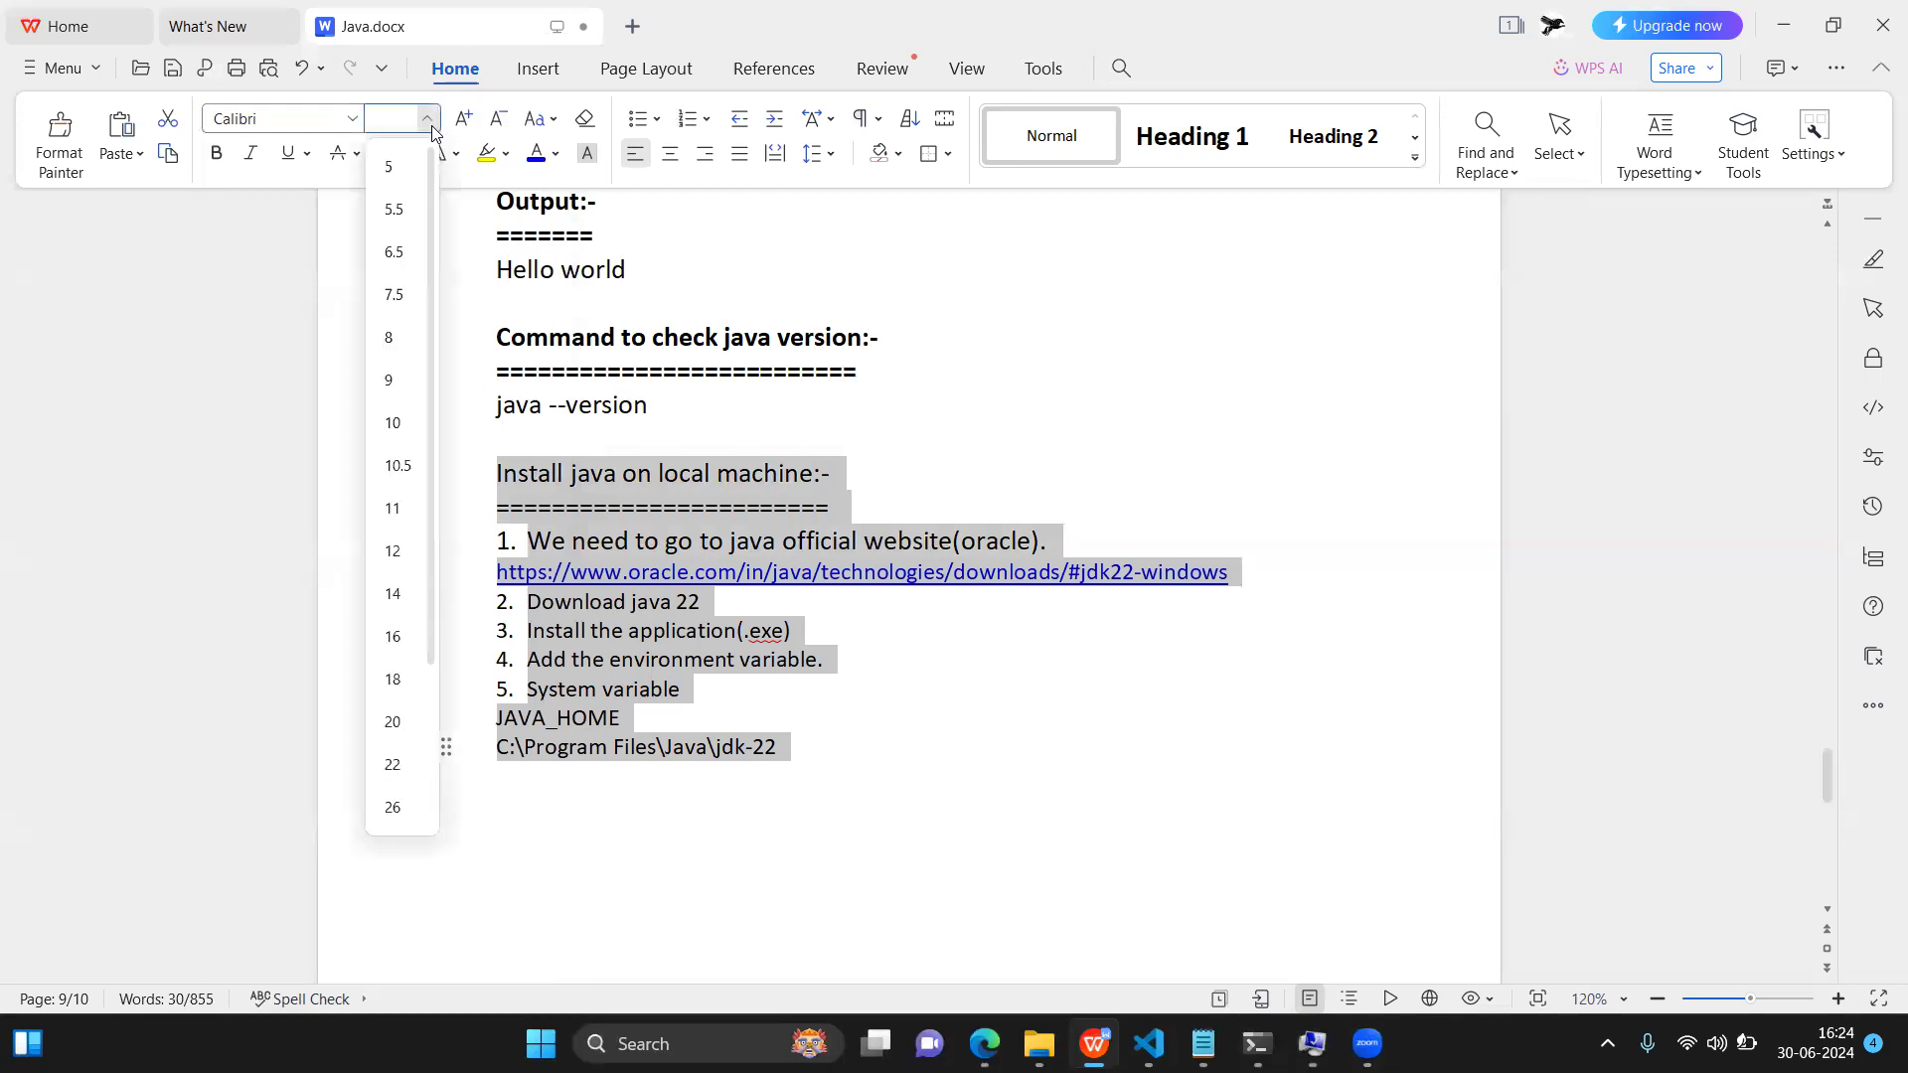
left_click(397, 593)
left_click(984, 750)
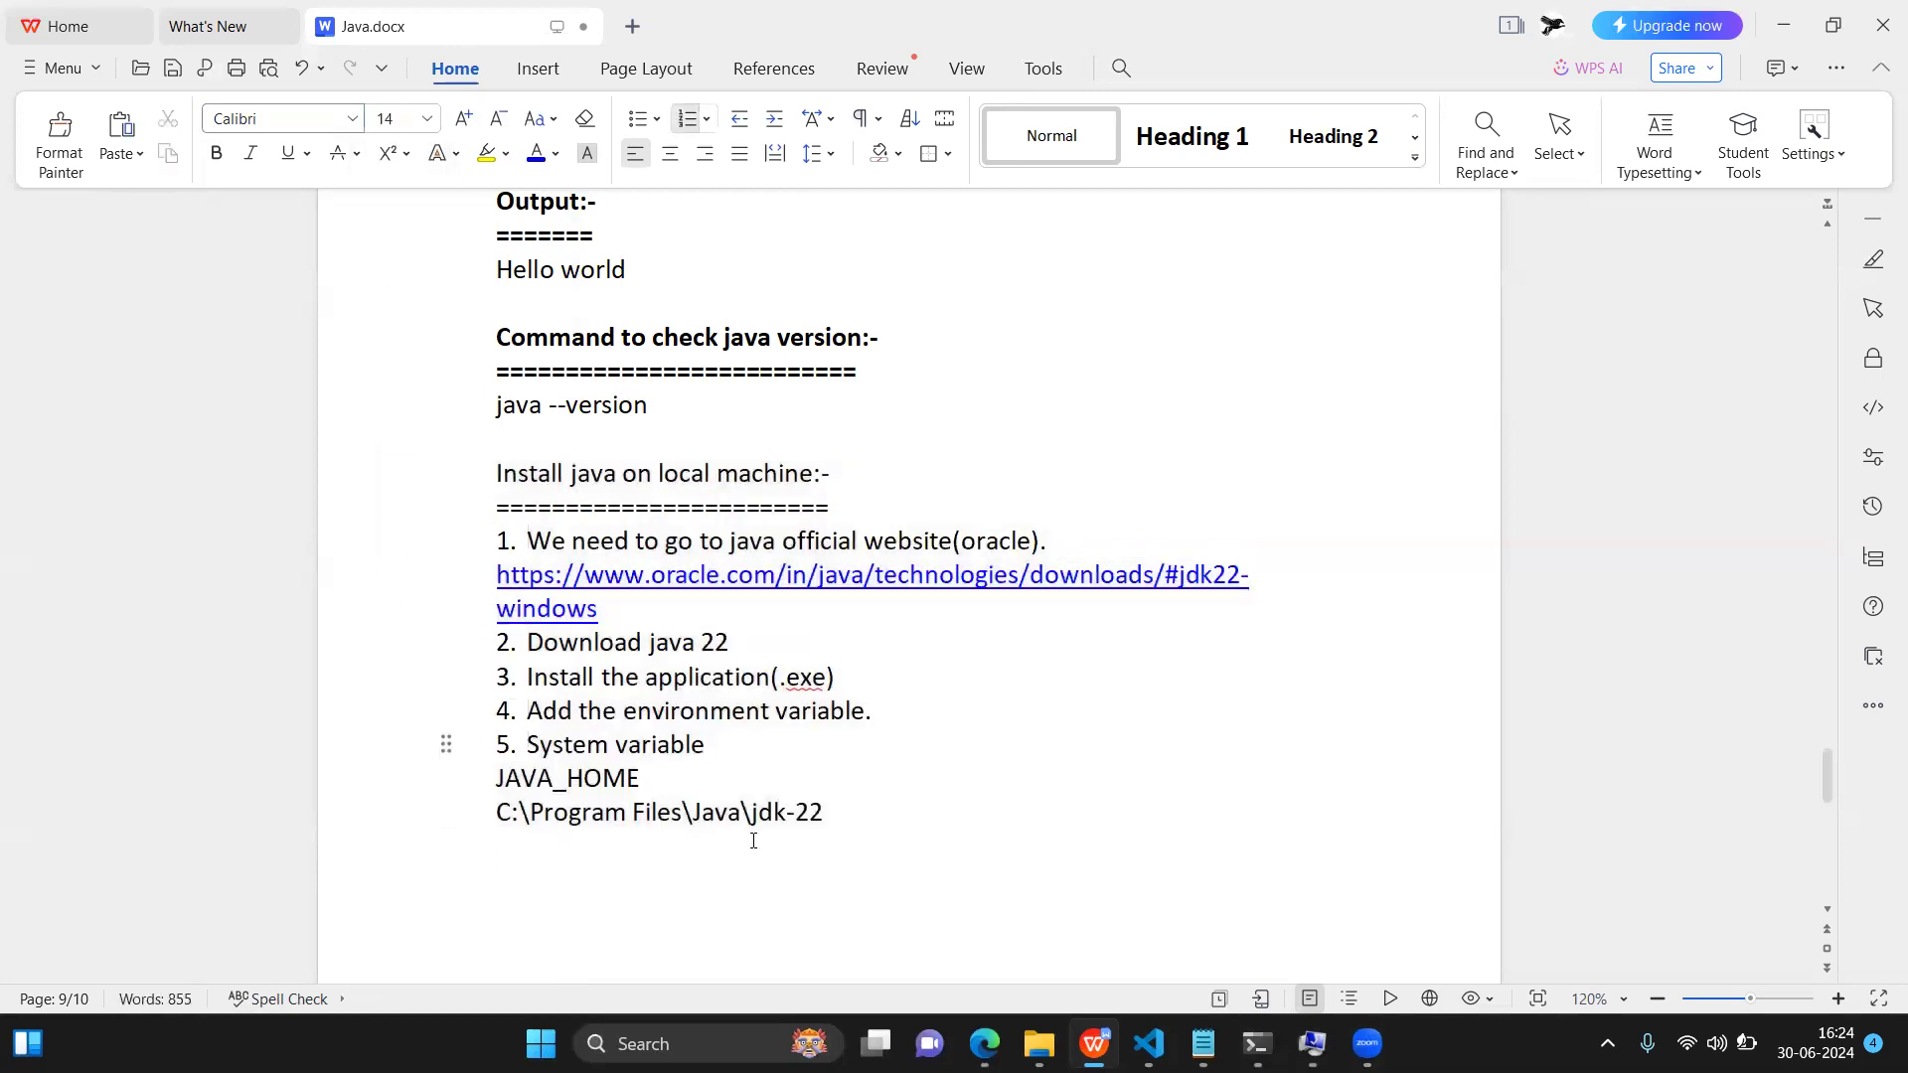
Step: Switch to File Explorer and open the C:\Program Files\Java folder to check the installed JDK folders
mouse_move(1038, 1044)
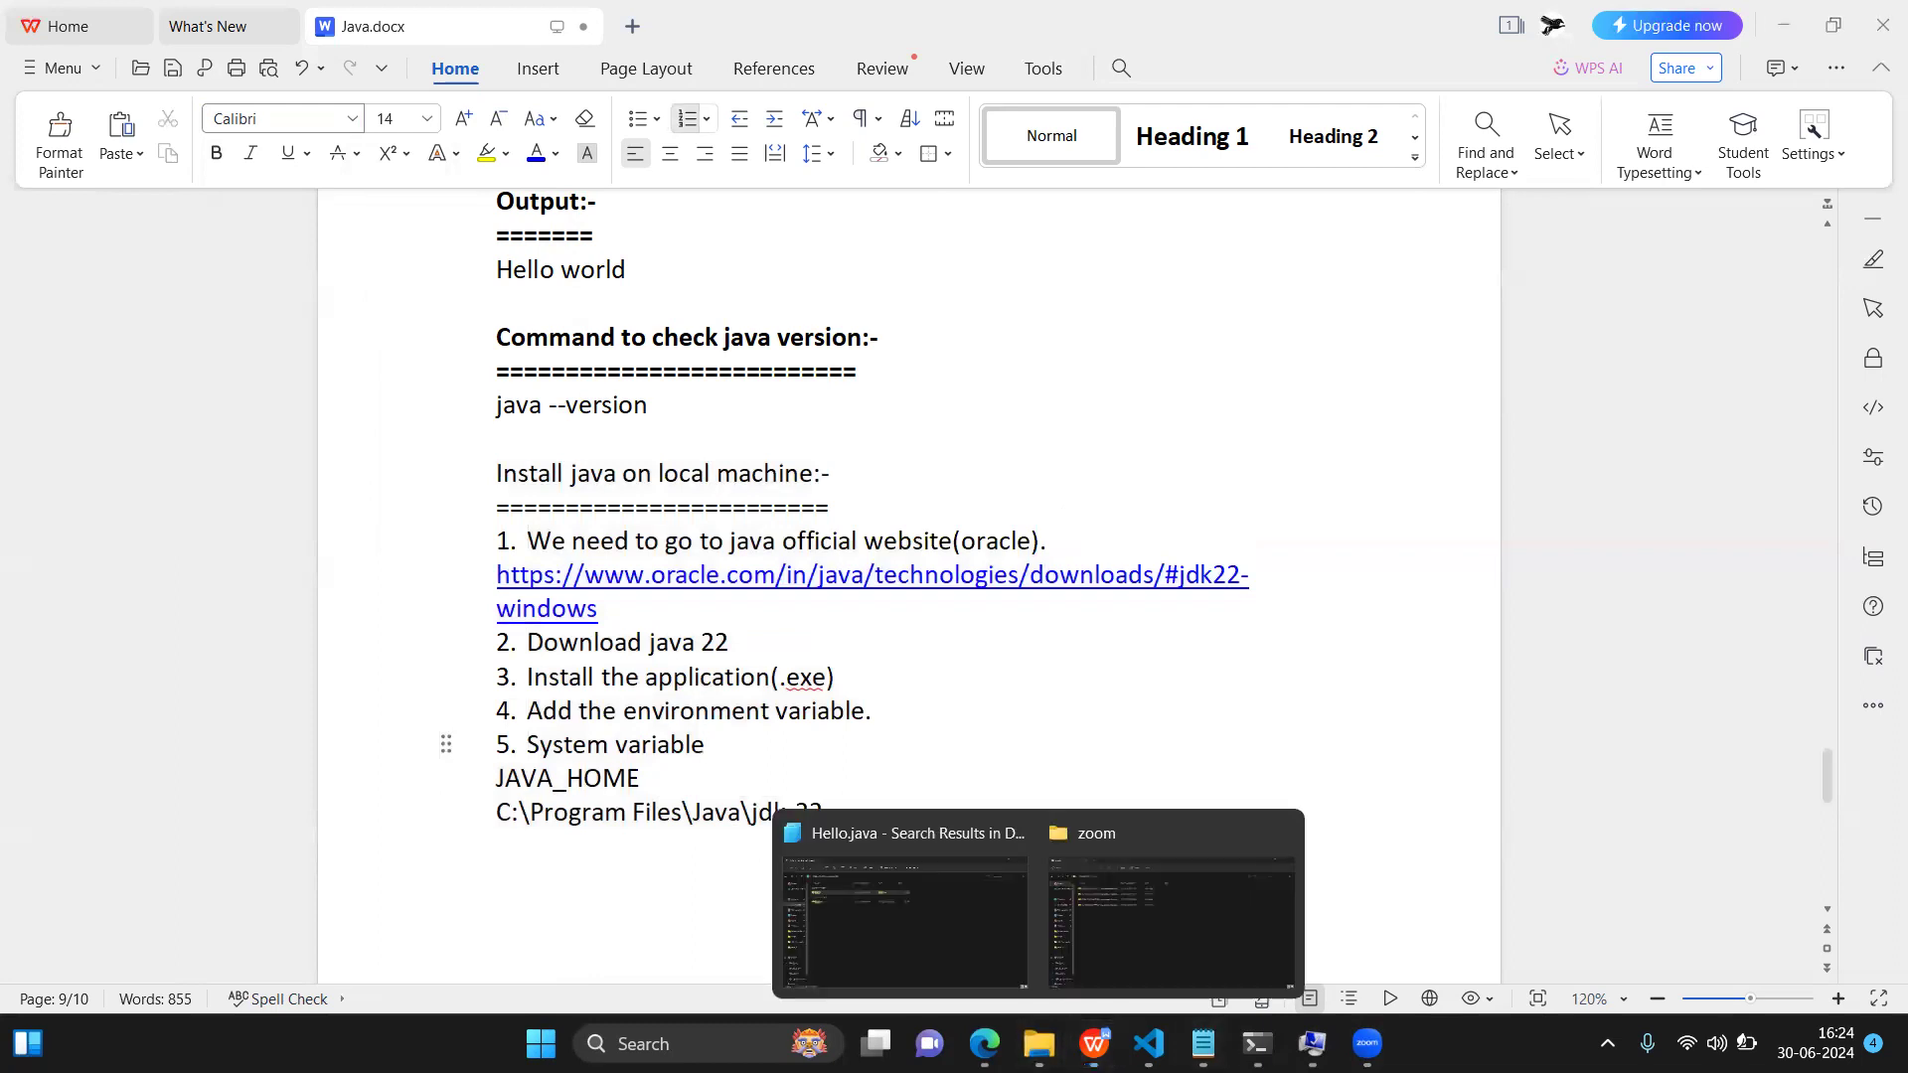
left_click(1154, 952)
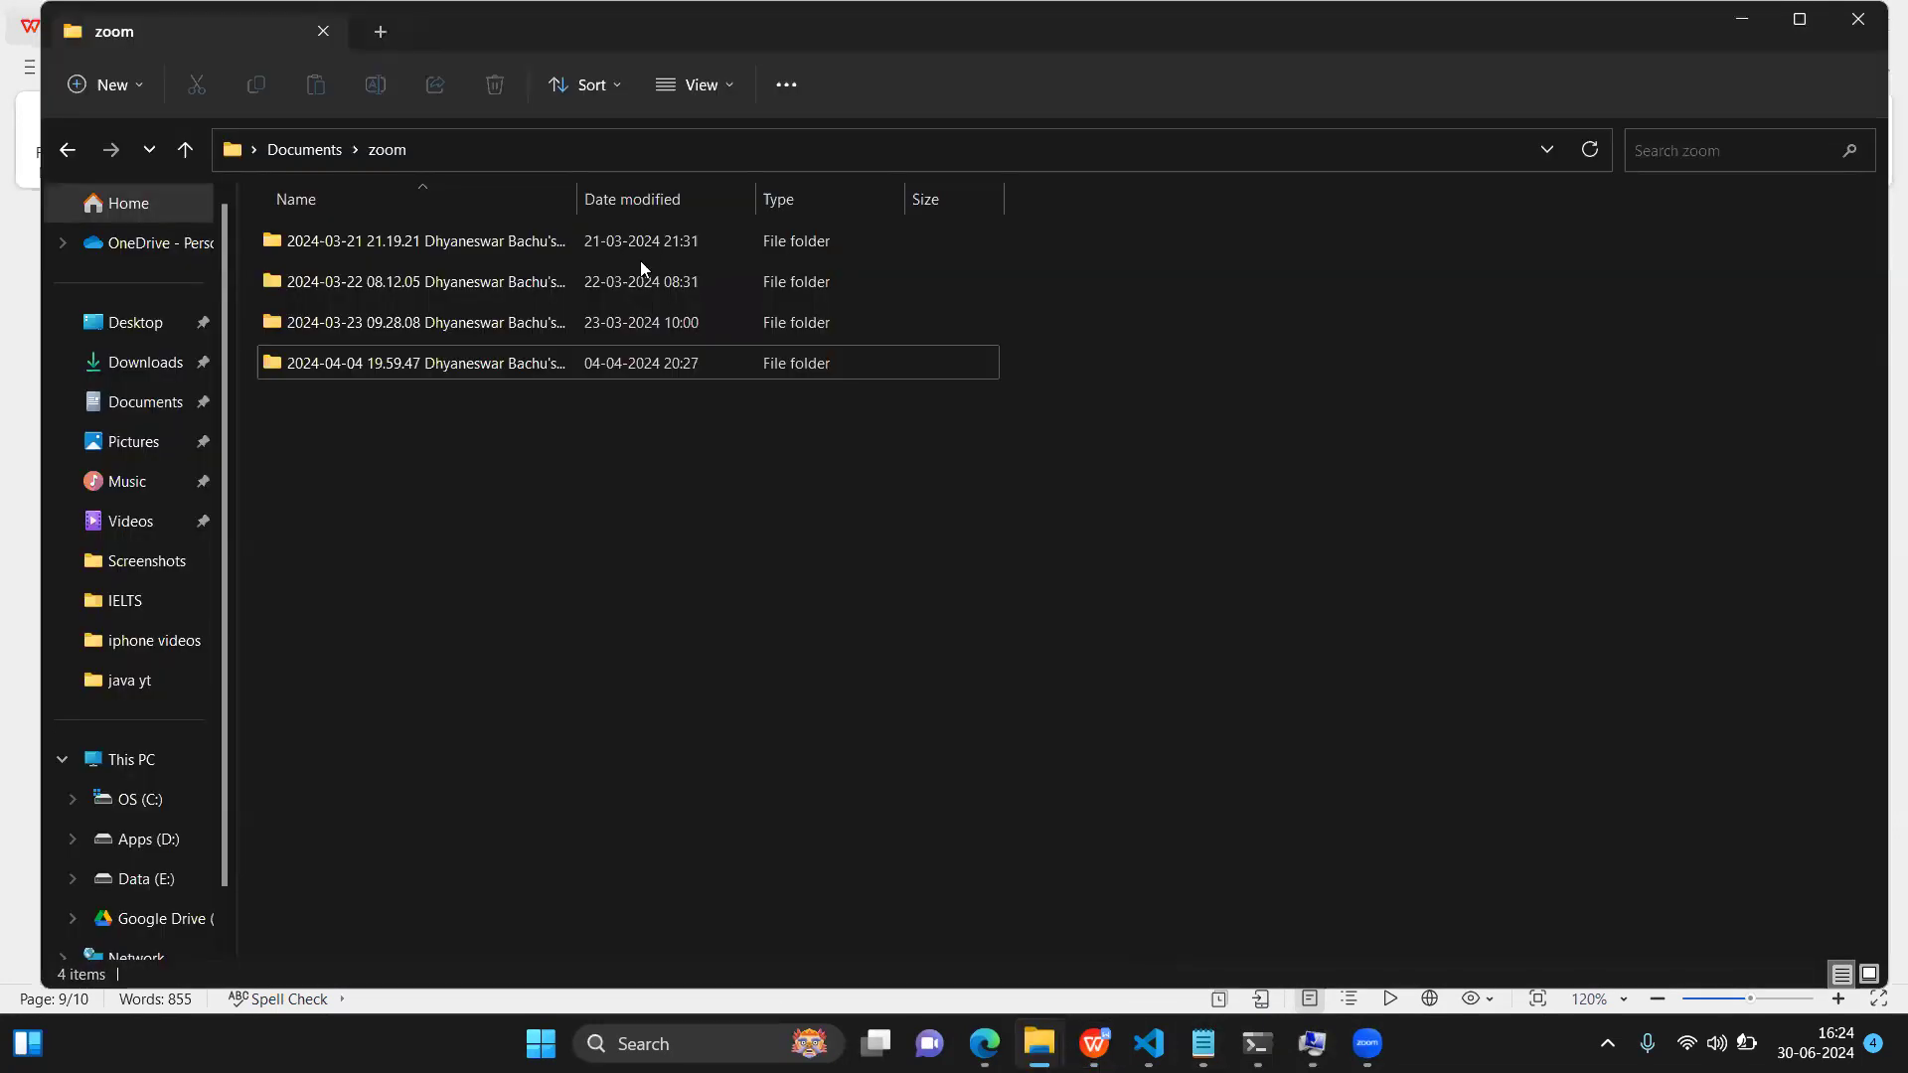
left_click(144, 769)
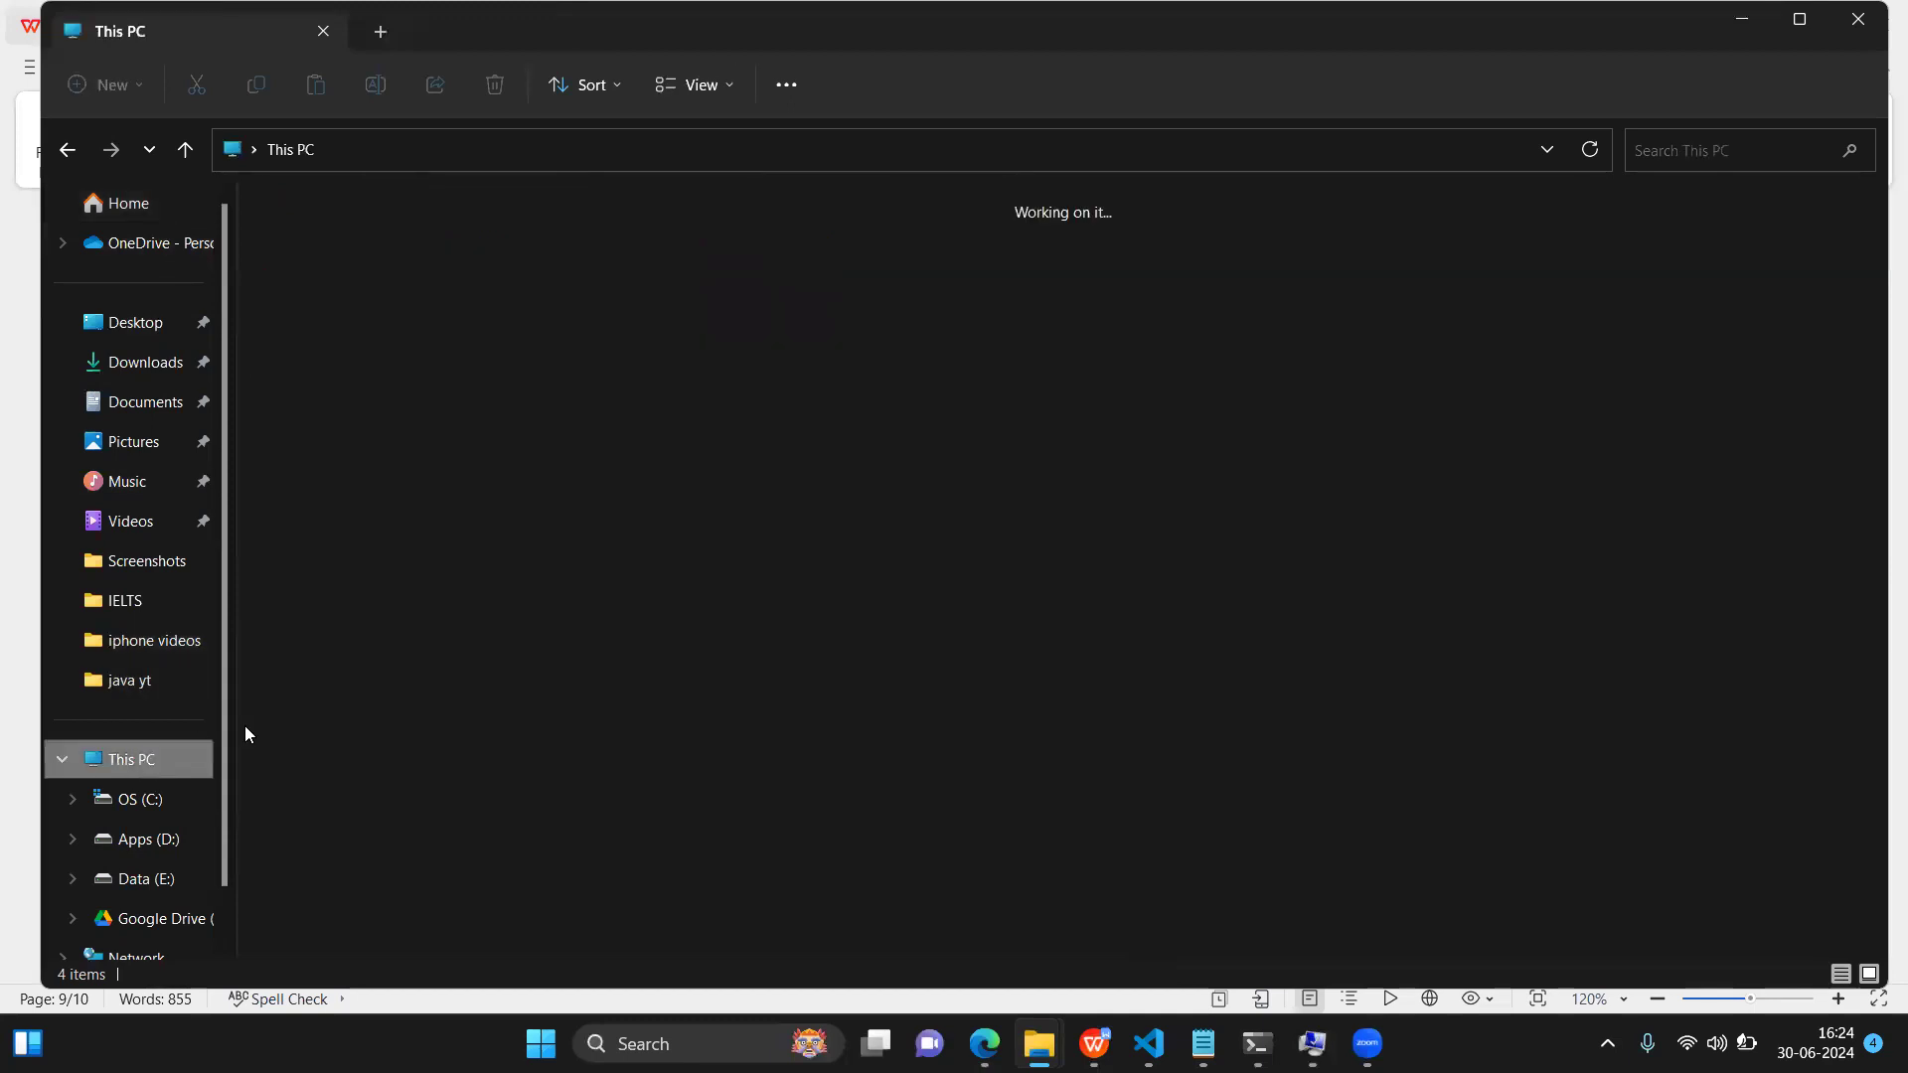
left_click(159, 792)
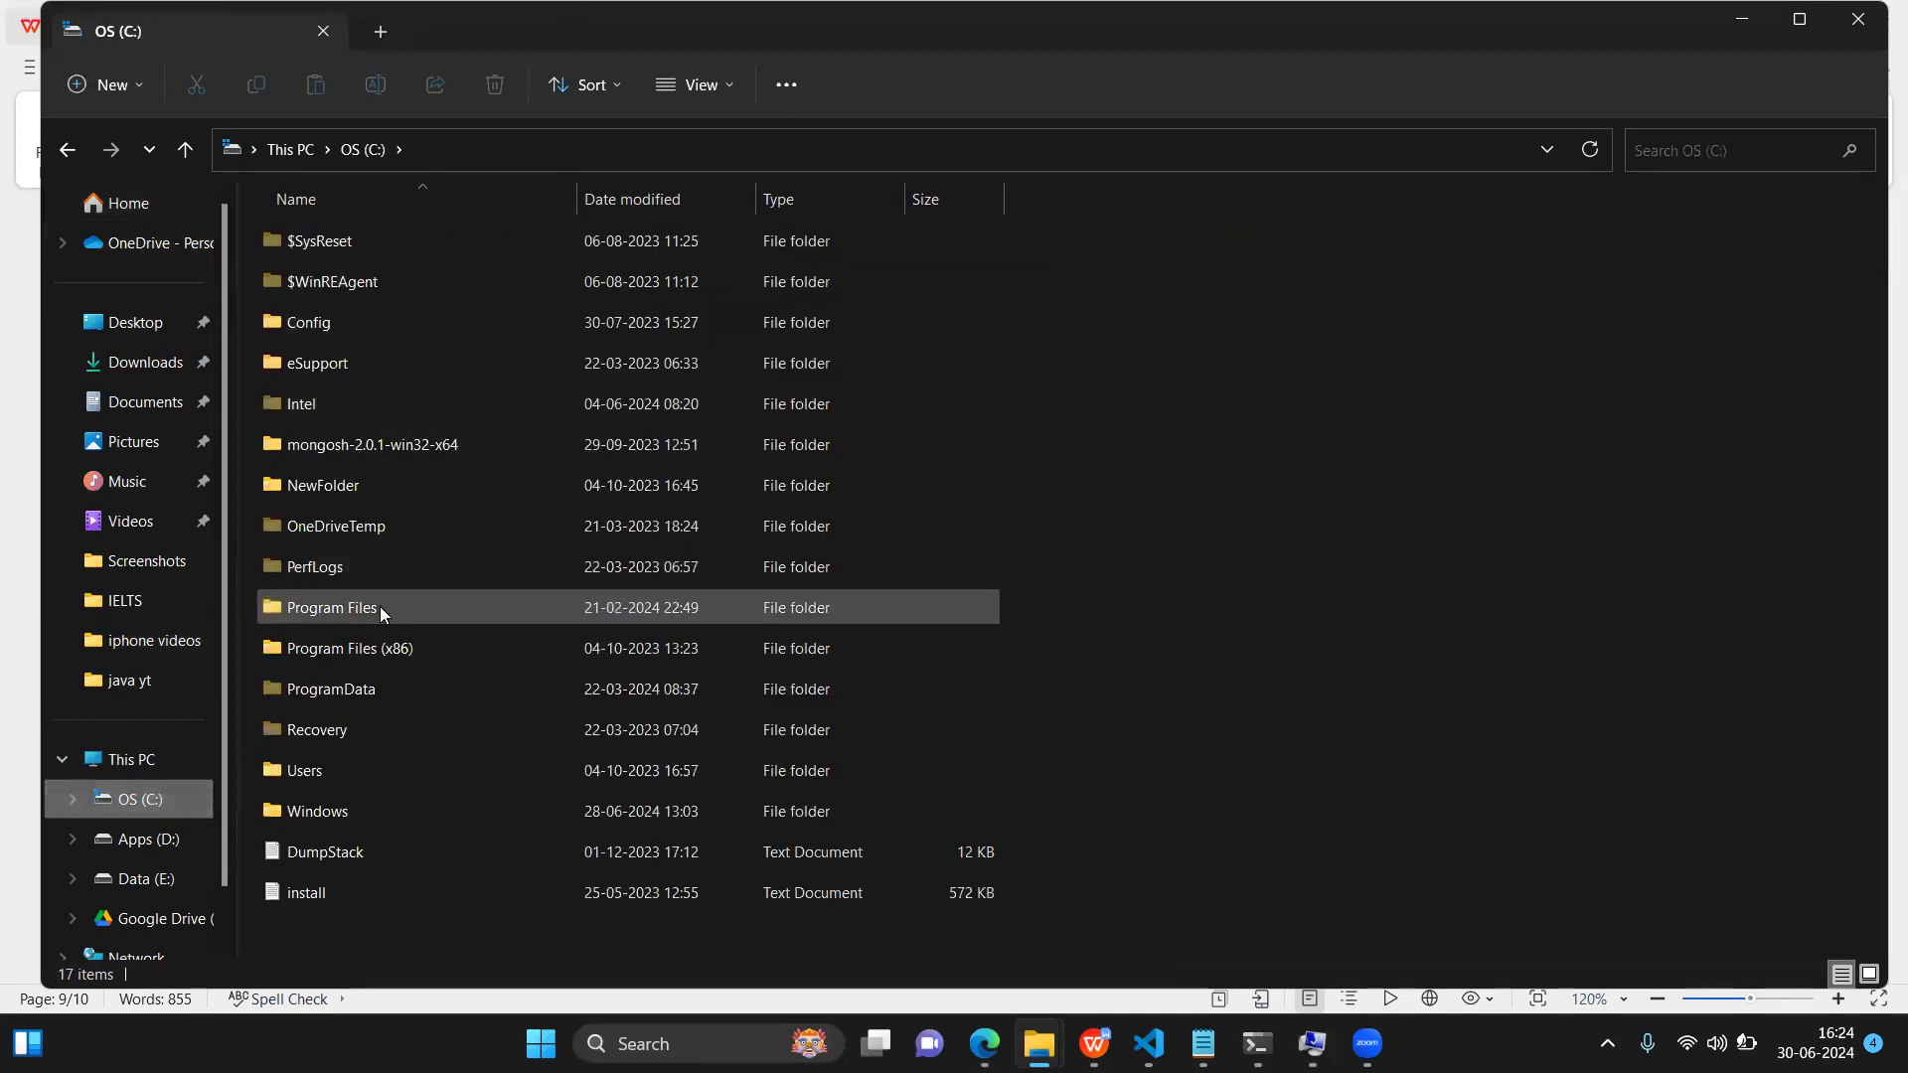
double_click(379, 606)
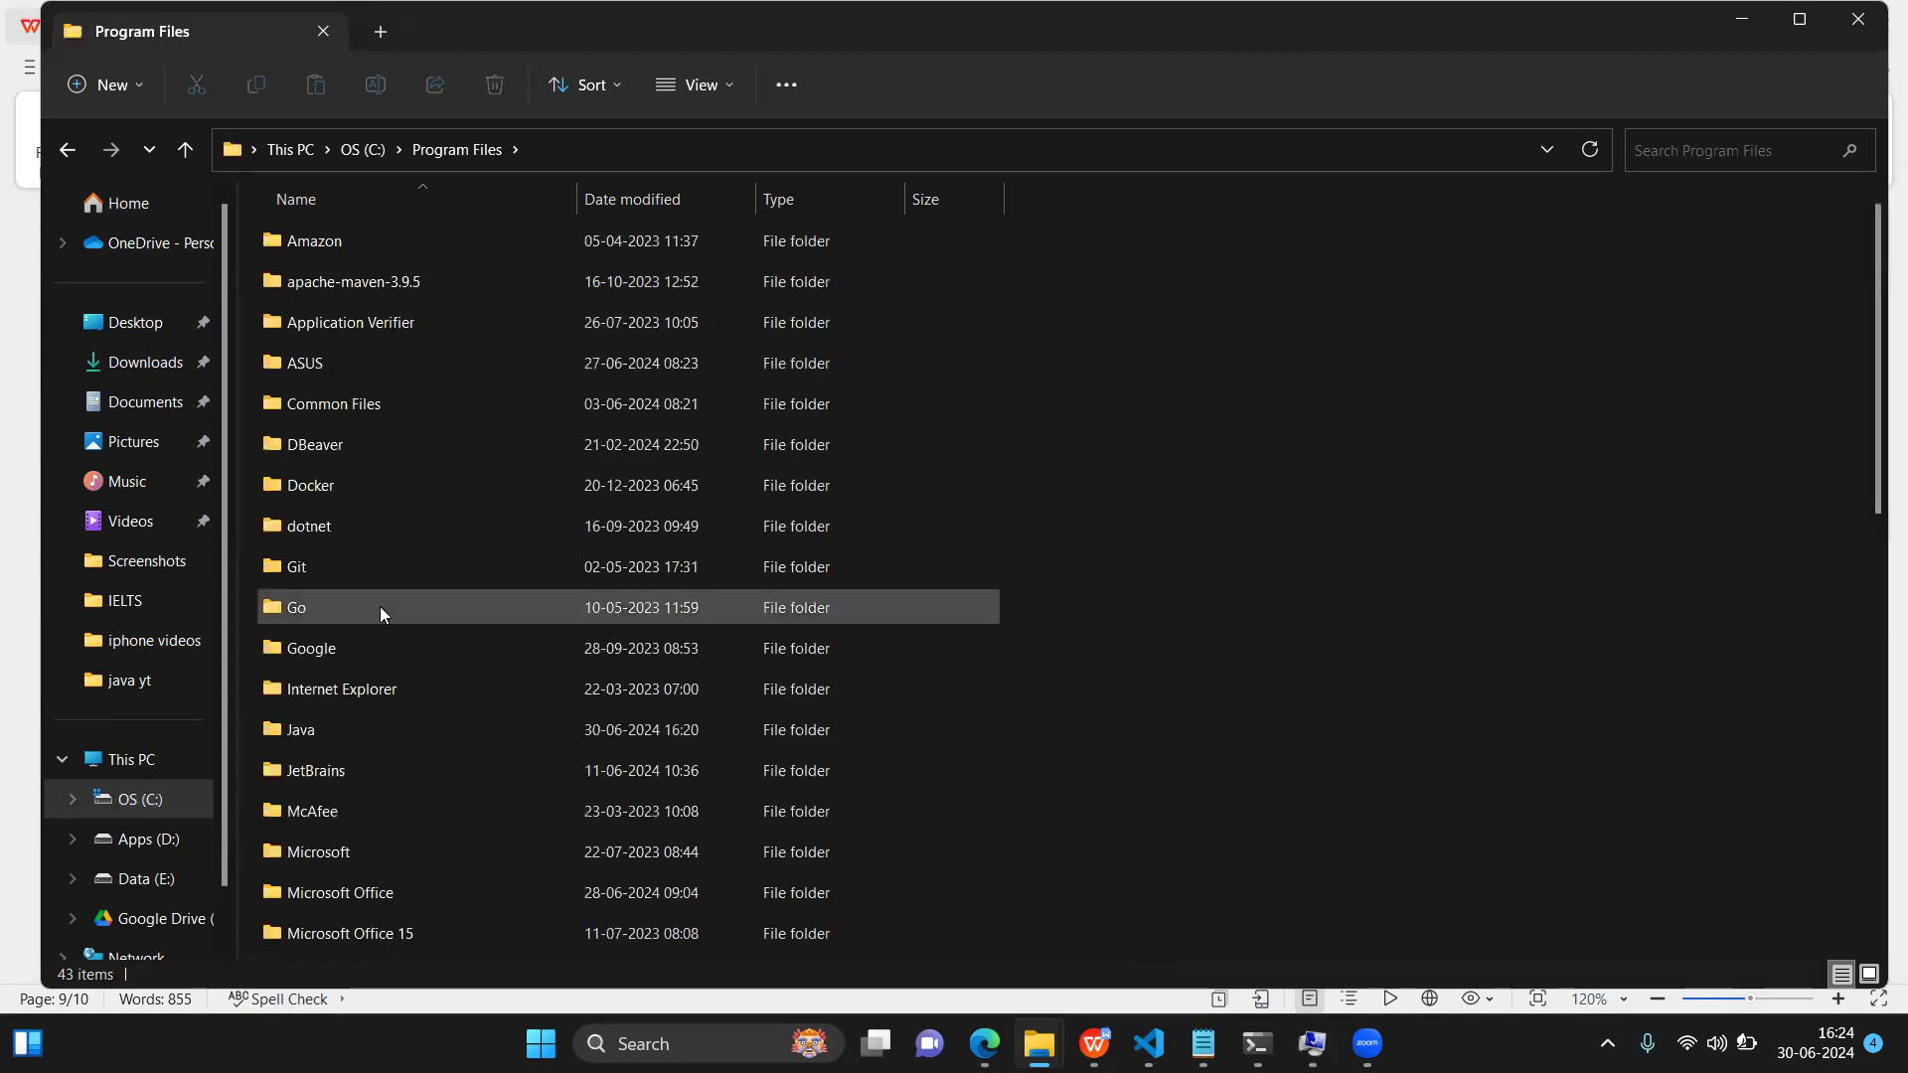
double_click(320, 741)
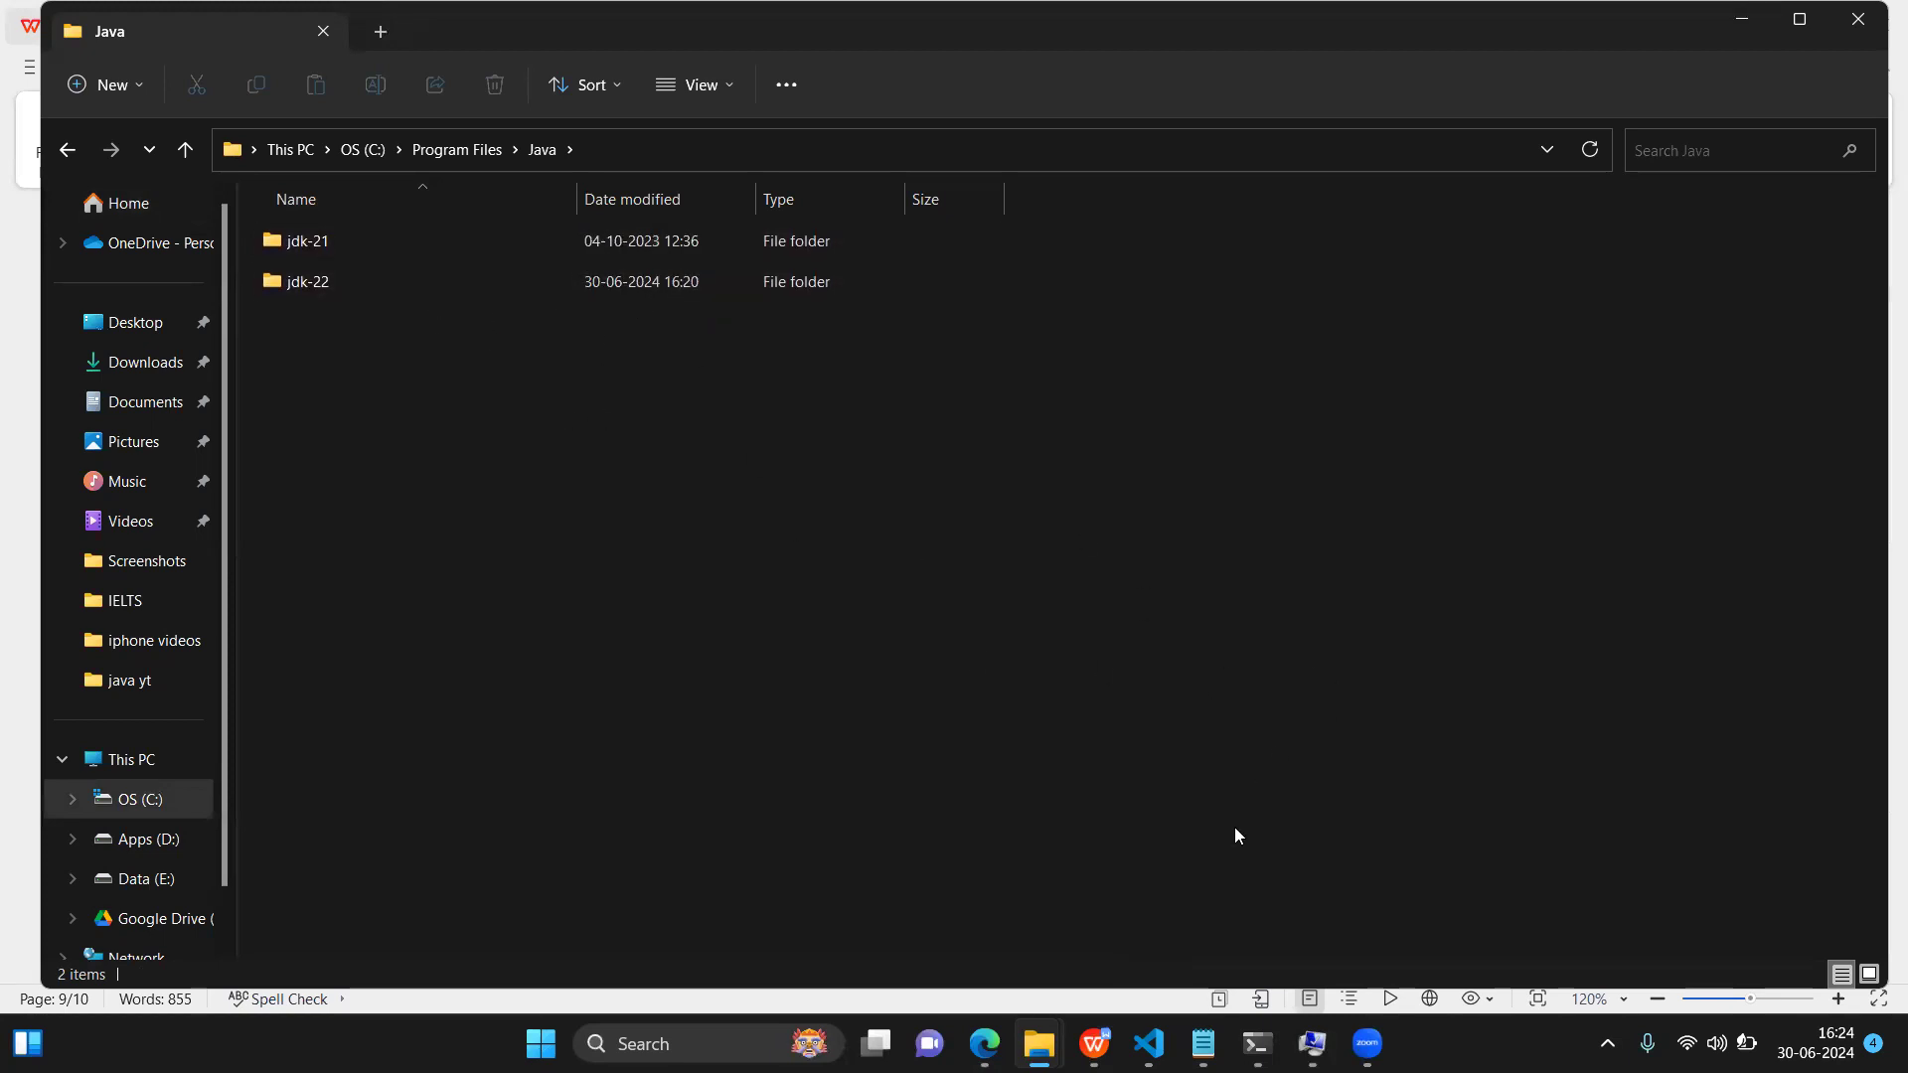
Step: Switch to System Properties, view the environment variables, and close both dialogs
mouse_move(1312, 1043)
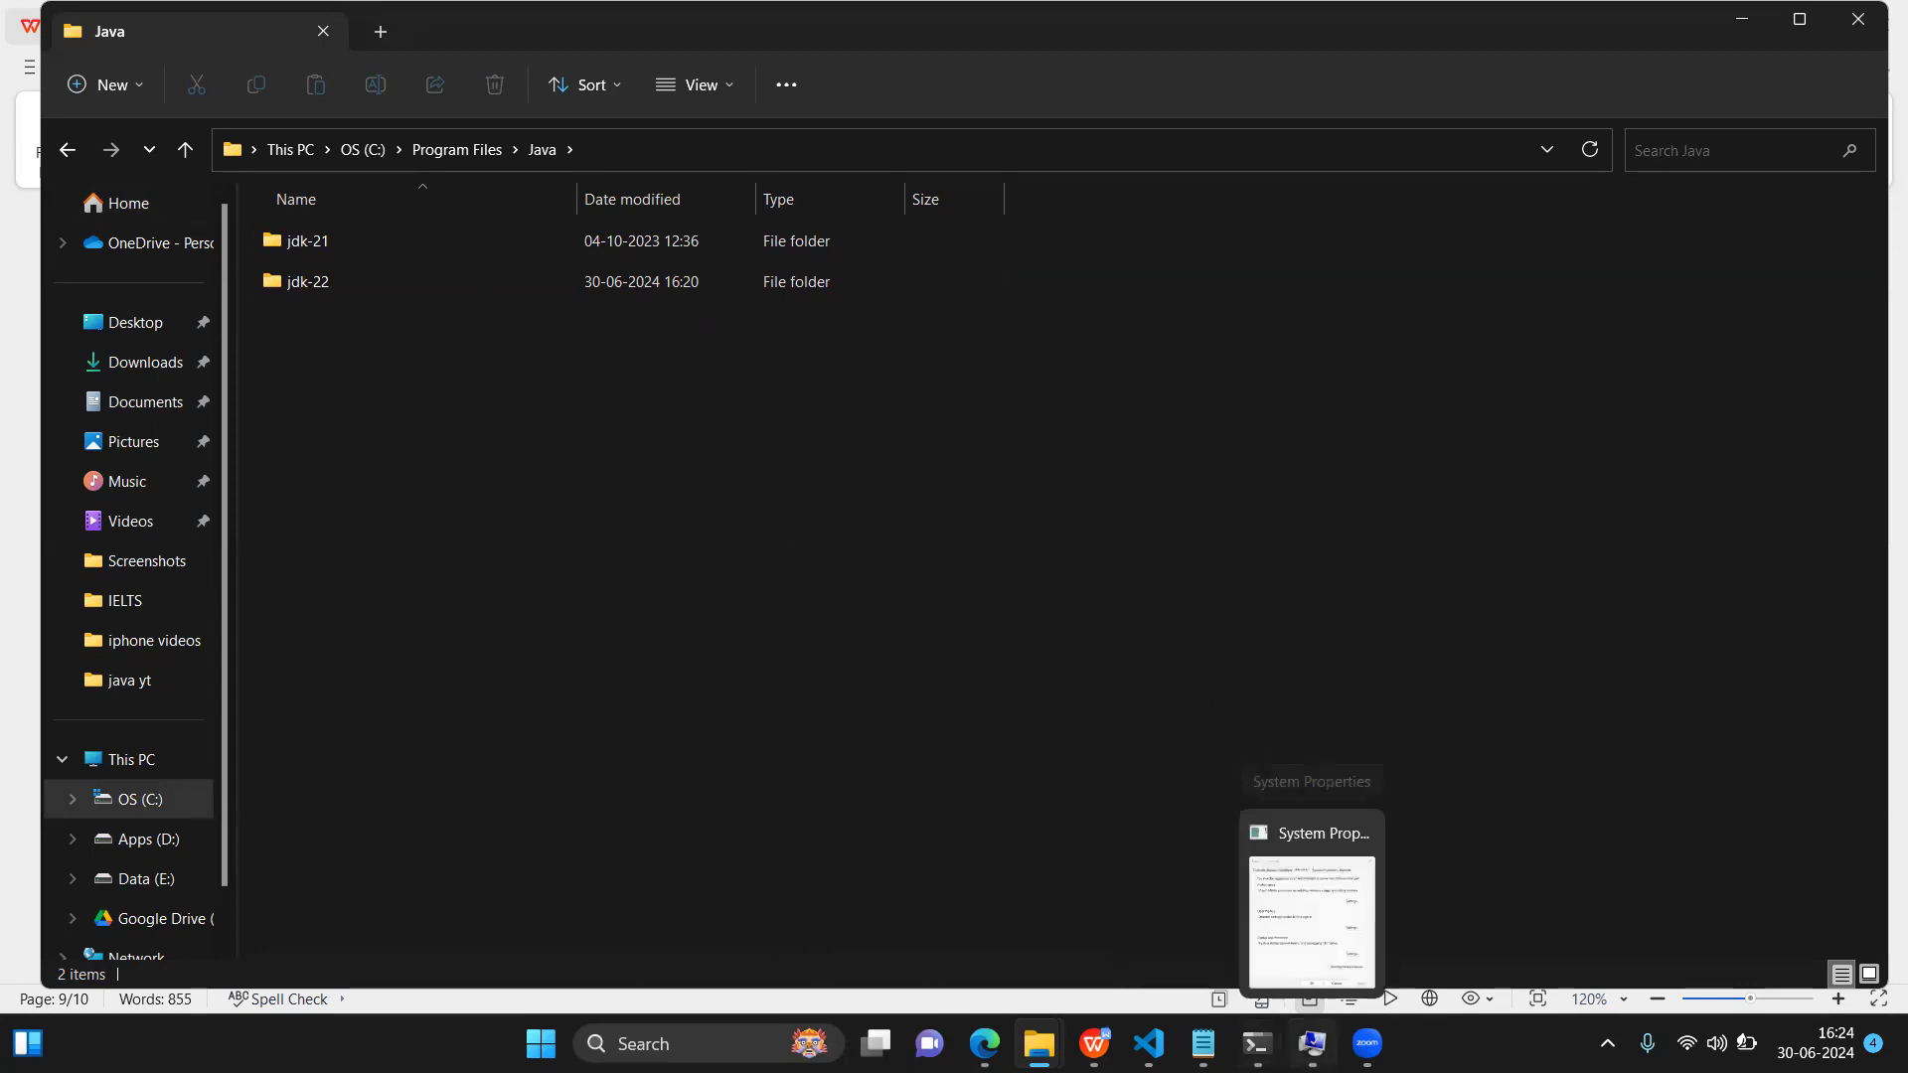
left_click(1311, 919)
left_click(484, 510)
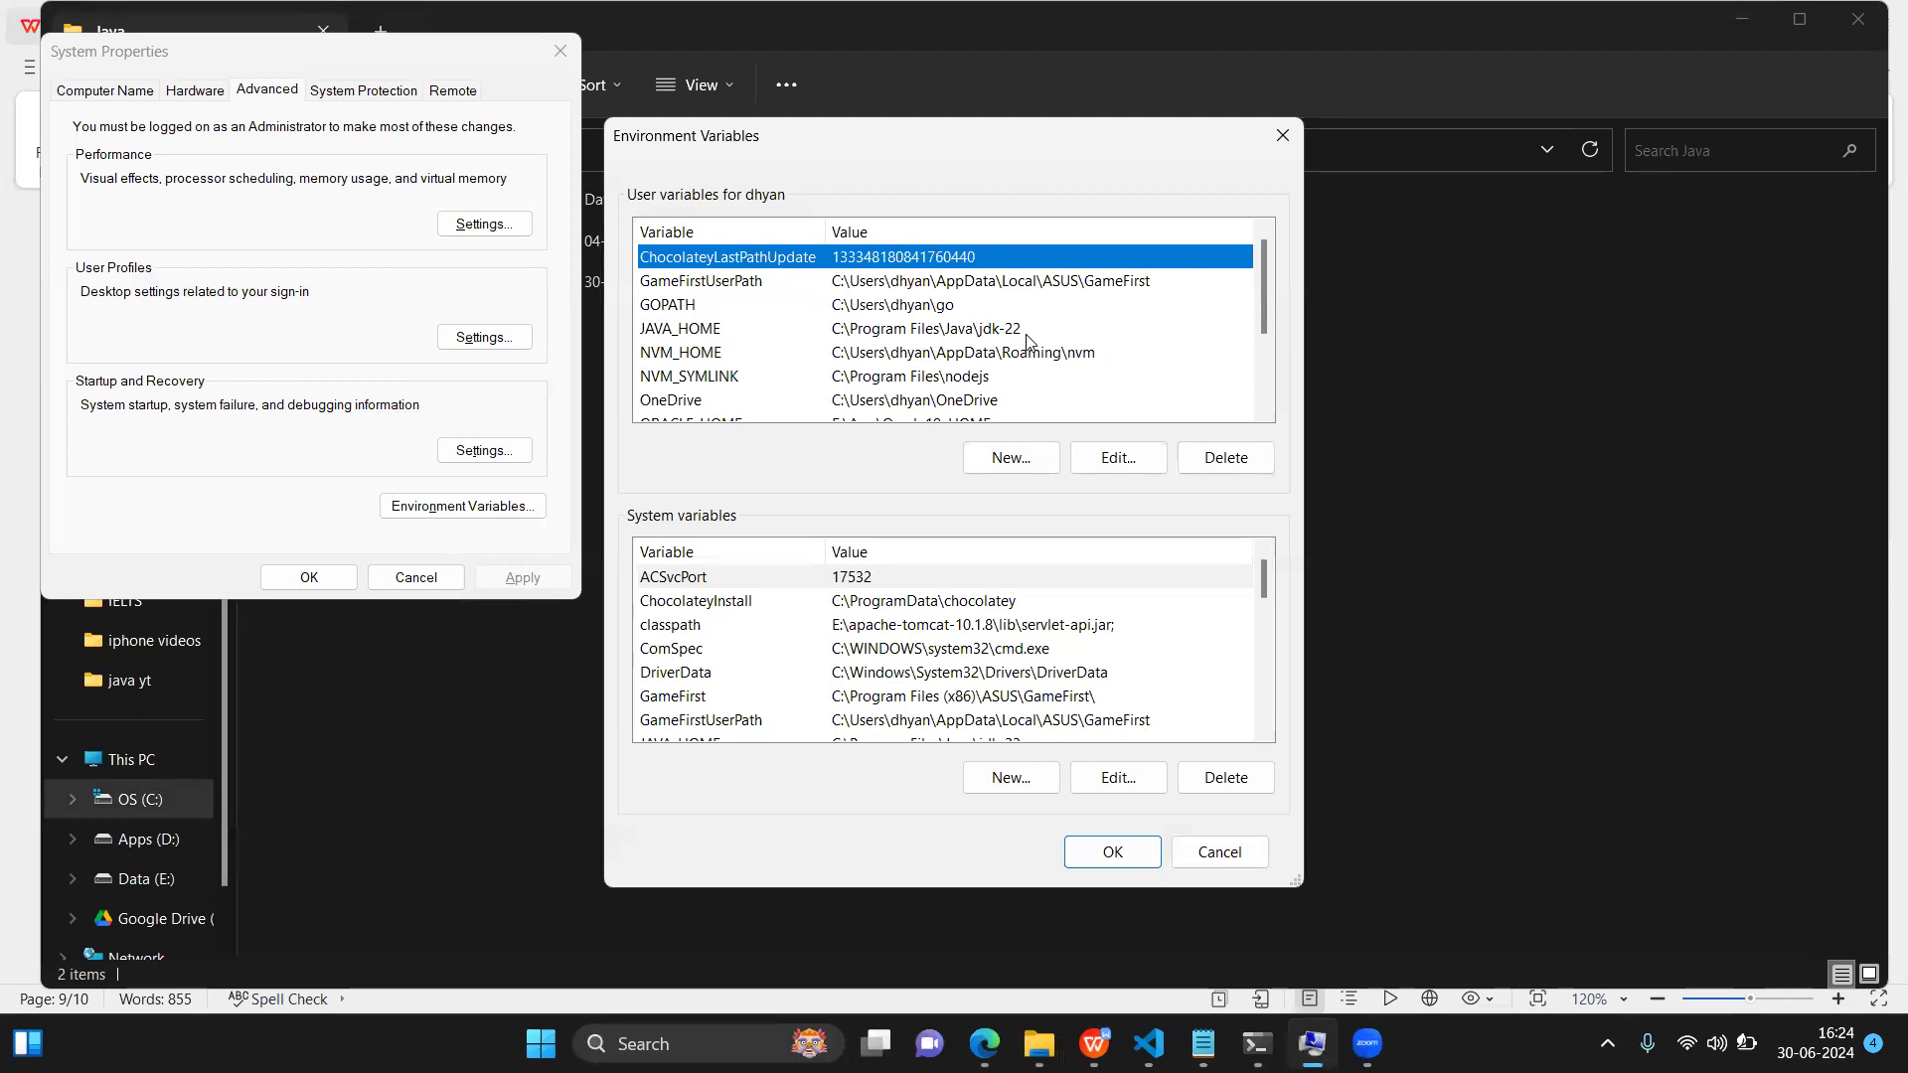
left_click(1272, 141)
left_click(309, 578)
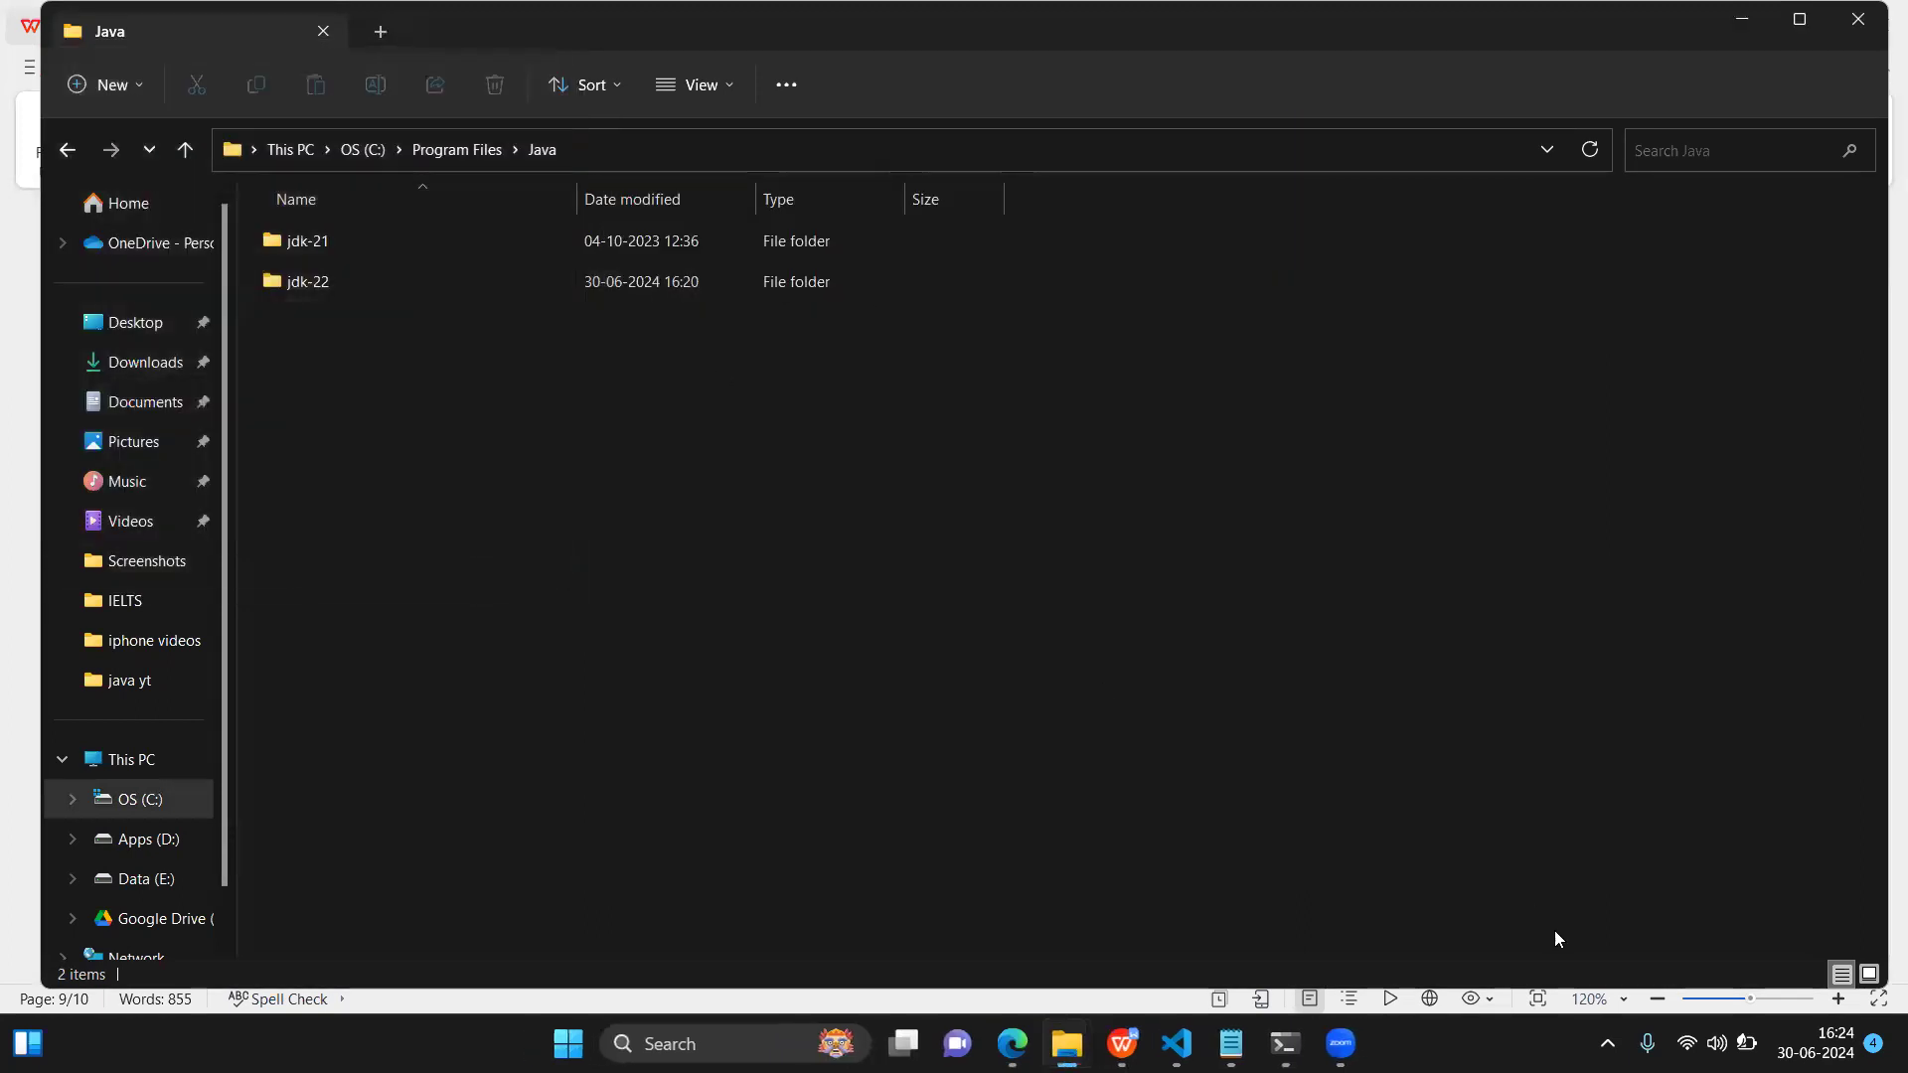
Step: Switch to the Visual Studio Code window
mouse_move(1341, 1043)
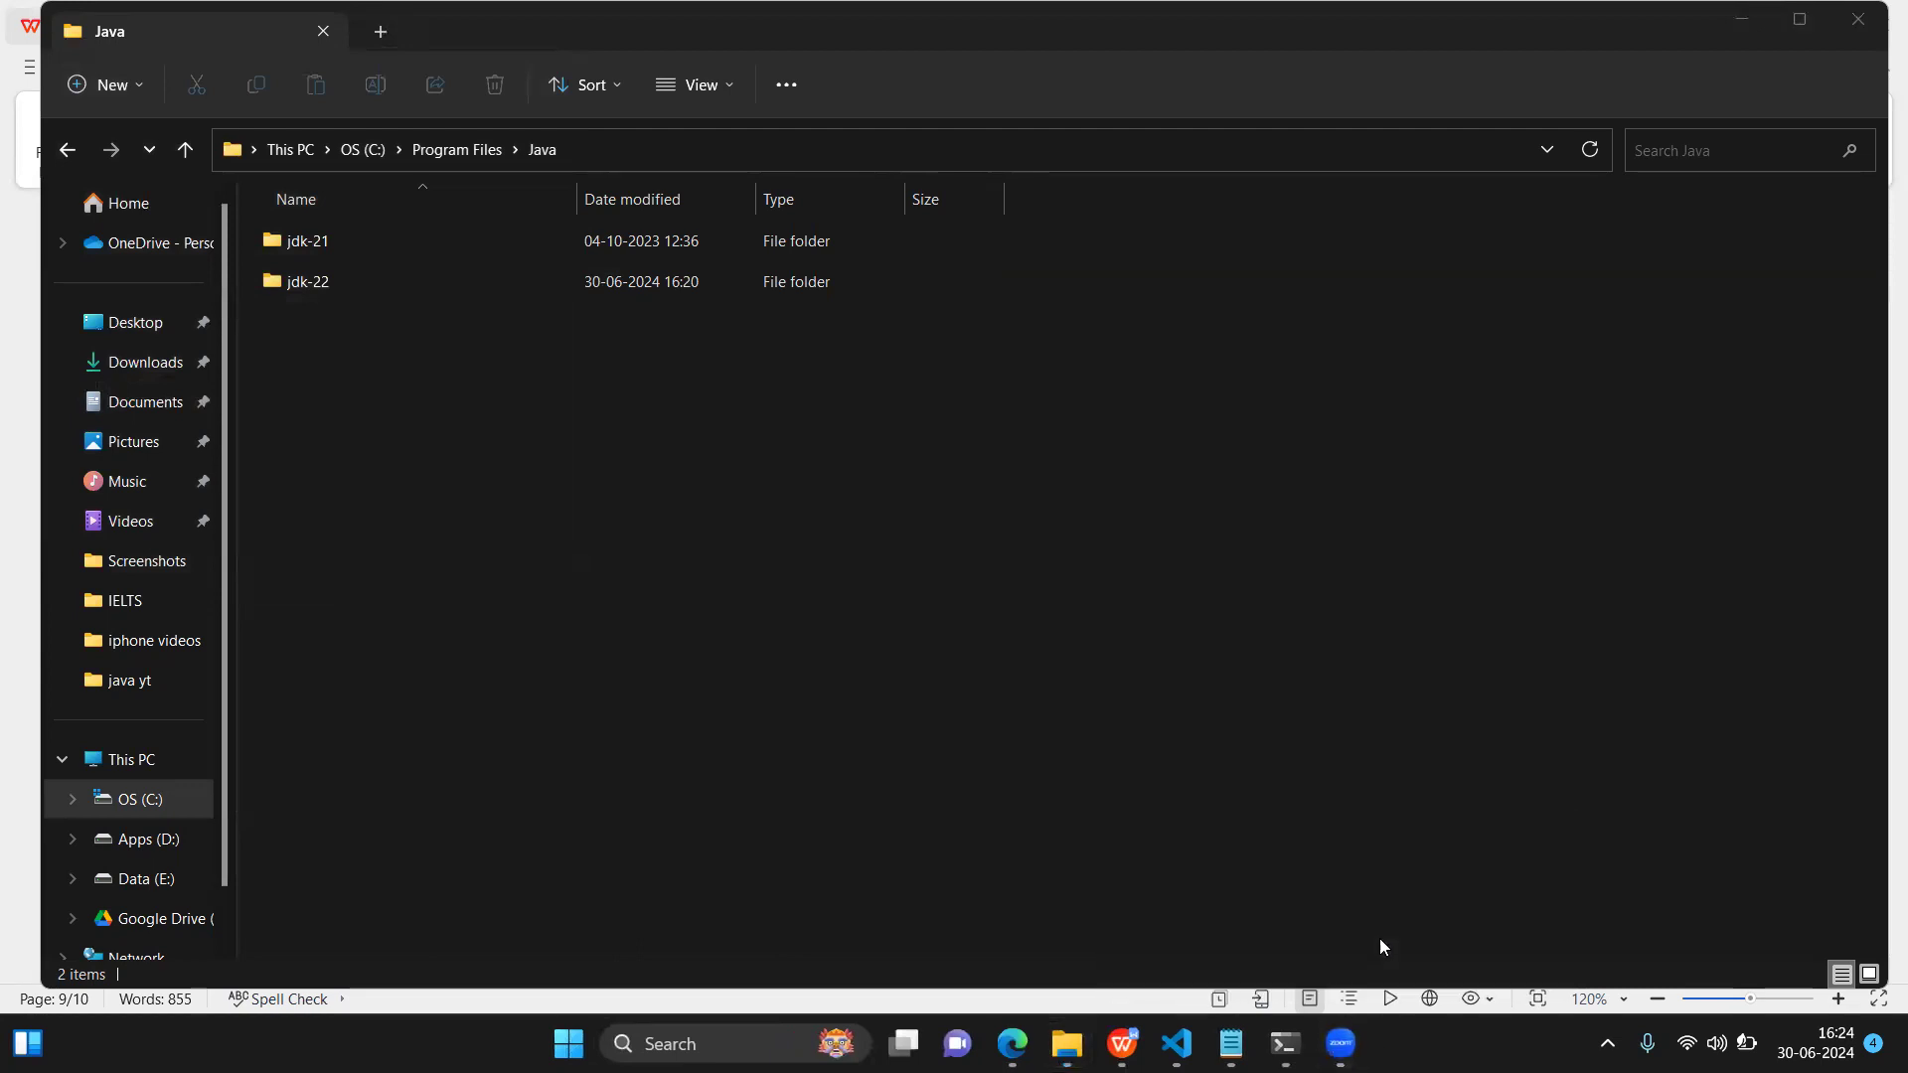
left_click(1212, 951)
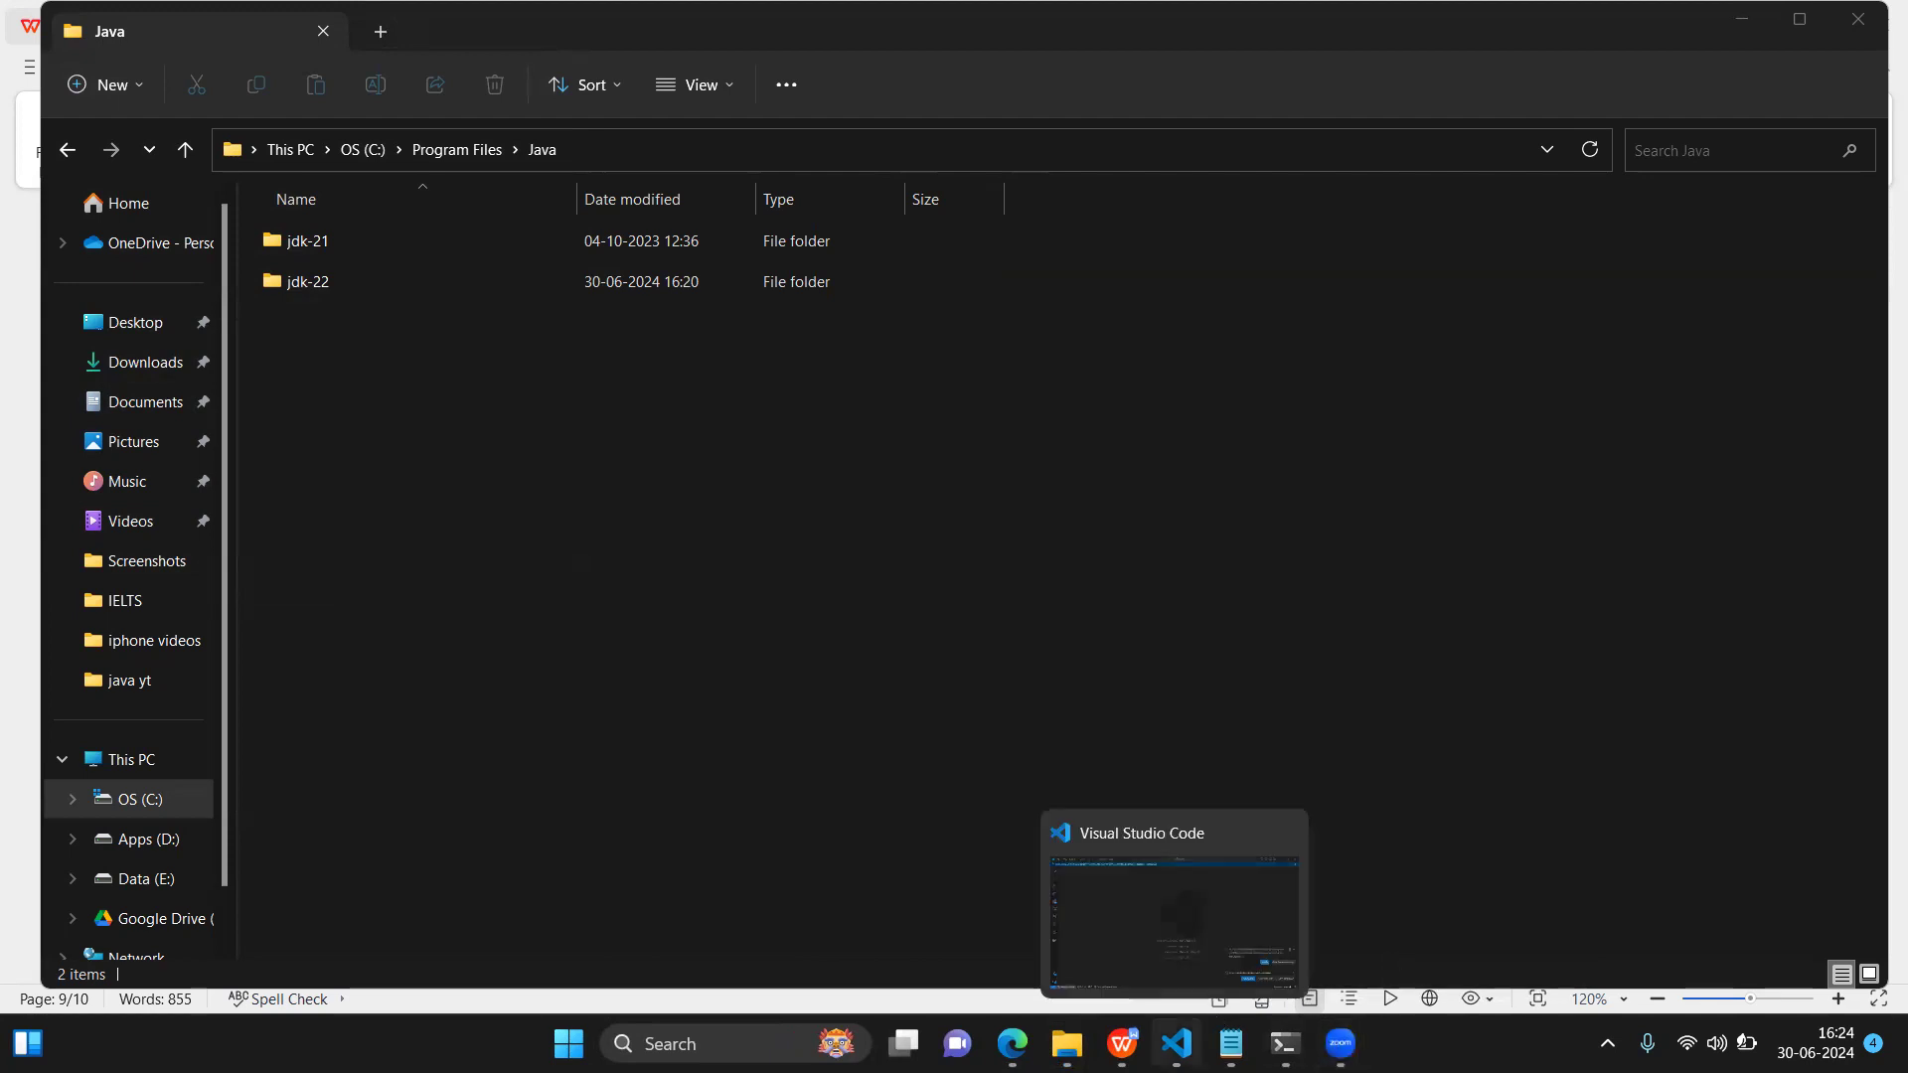
left_click(1177, 1044)
mouse_move(1066, 1044)
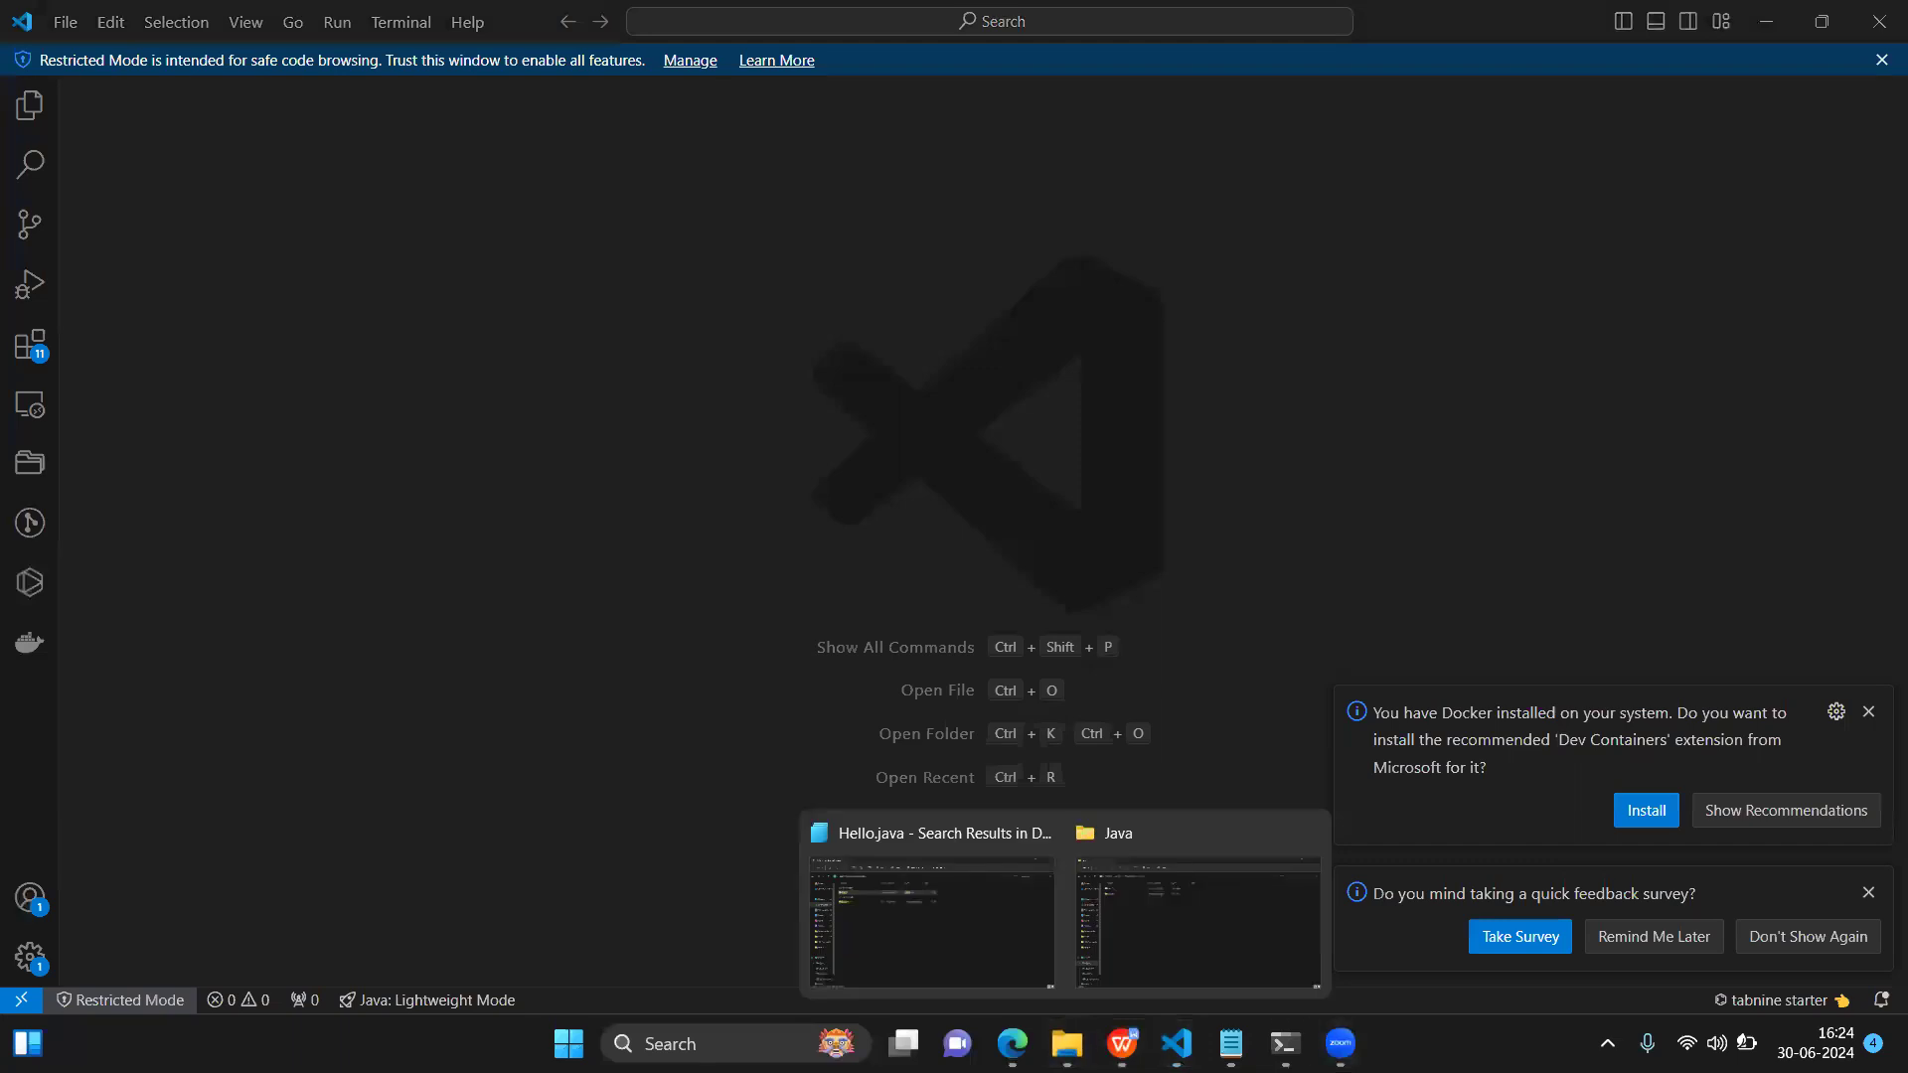
mouse_move(1341, 1042)
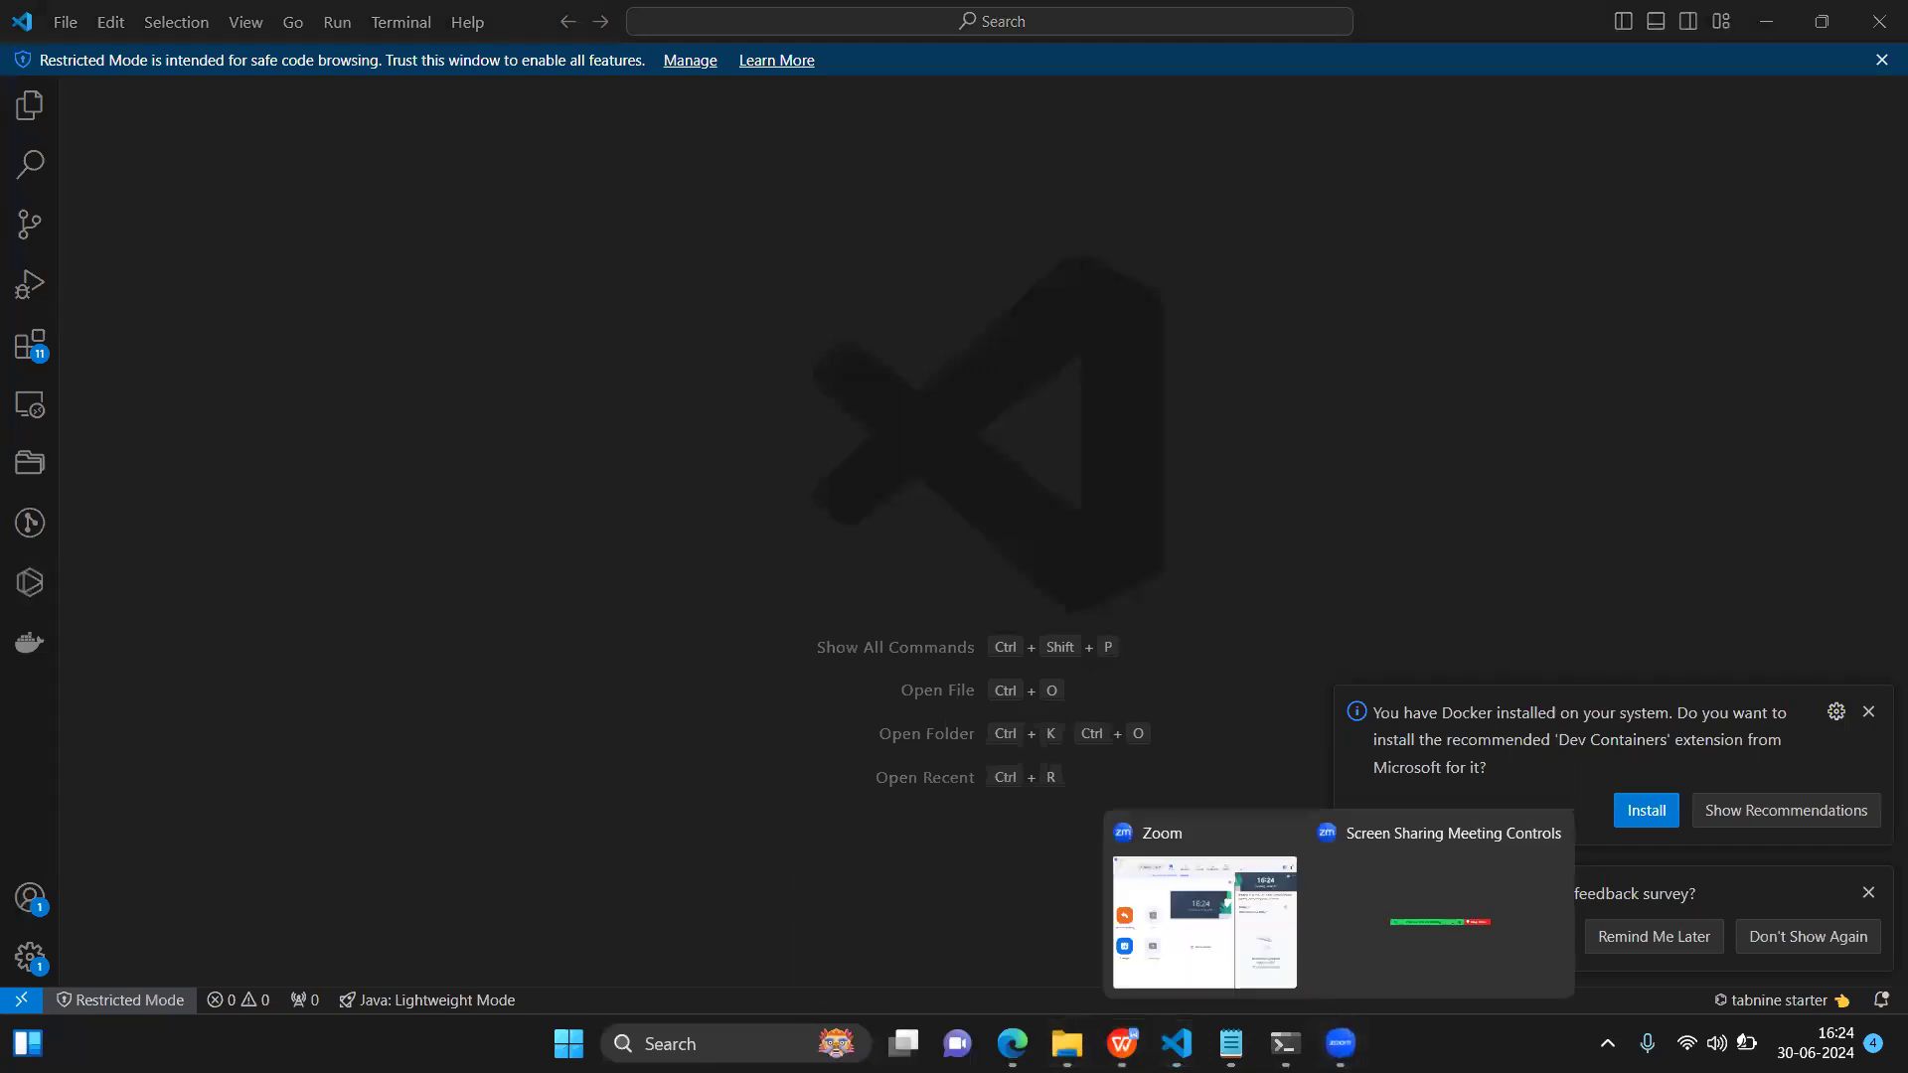
left_click(1425, 926)
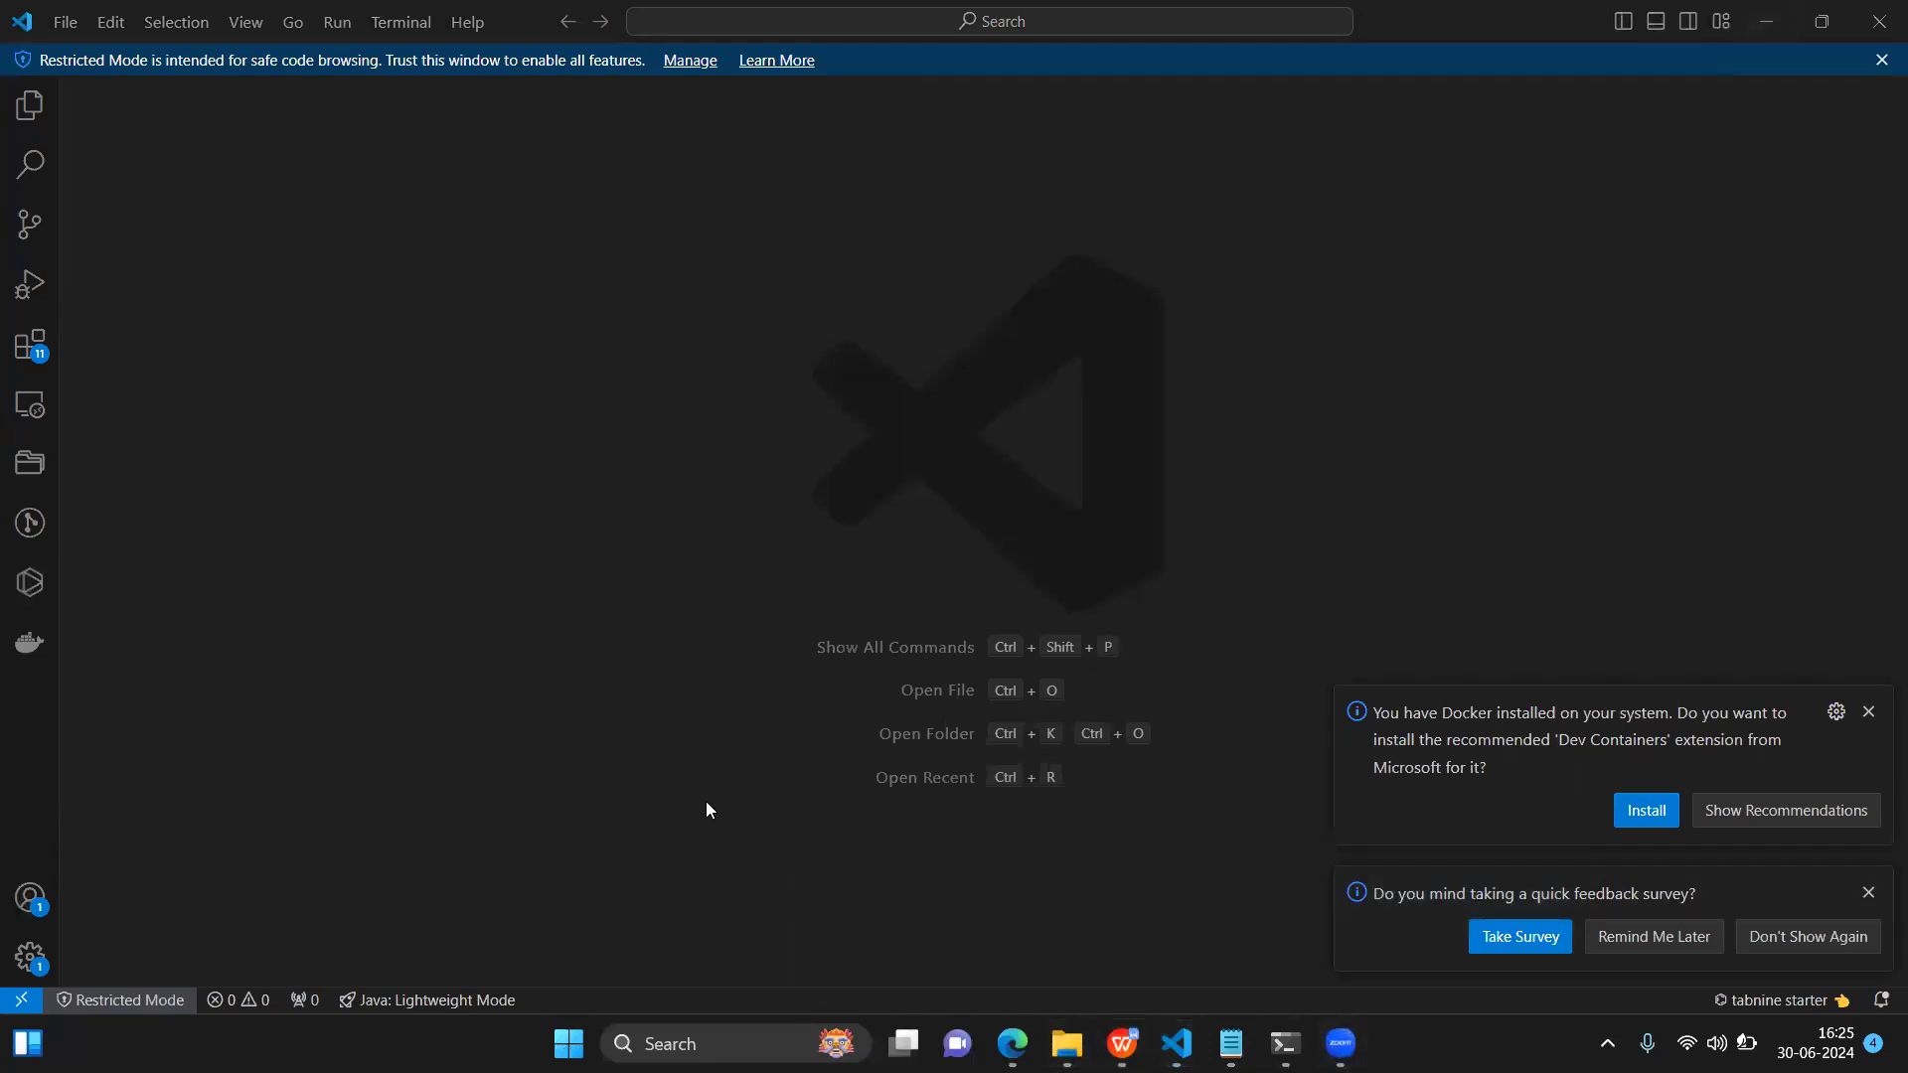